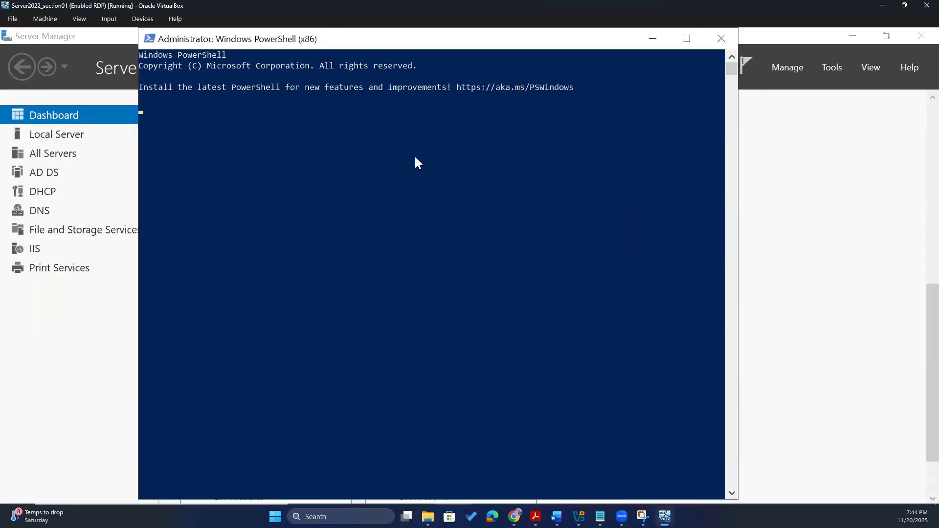
- Maximize PowerShell, run New-ADUser -Name "Test User 10", then switch to Server Manager
double_click(353, 52)
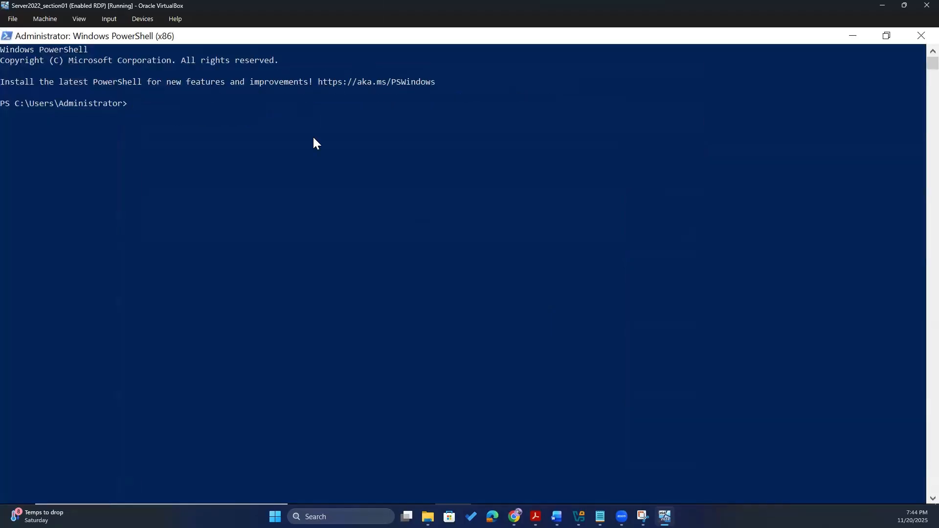
scroll(312, 136, "up", 2)
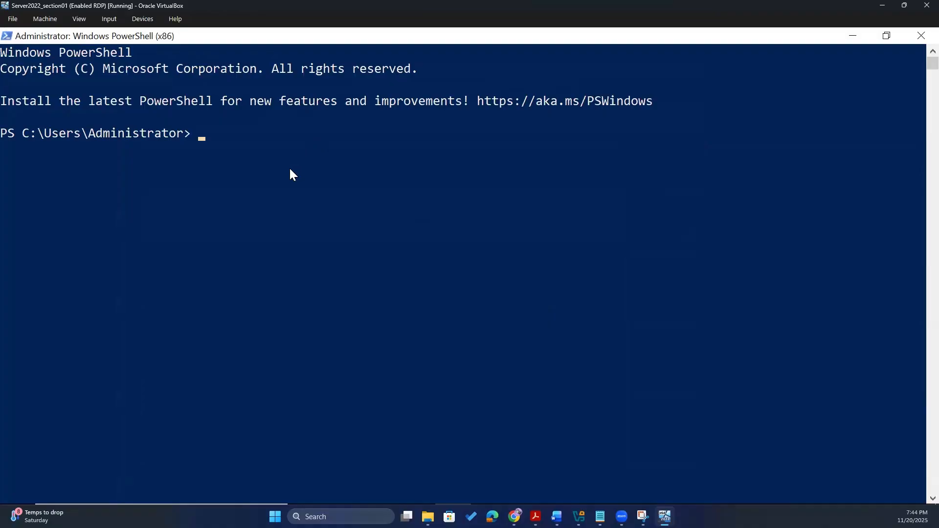
type("New-ADUser")
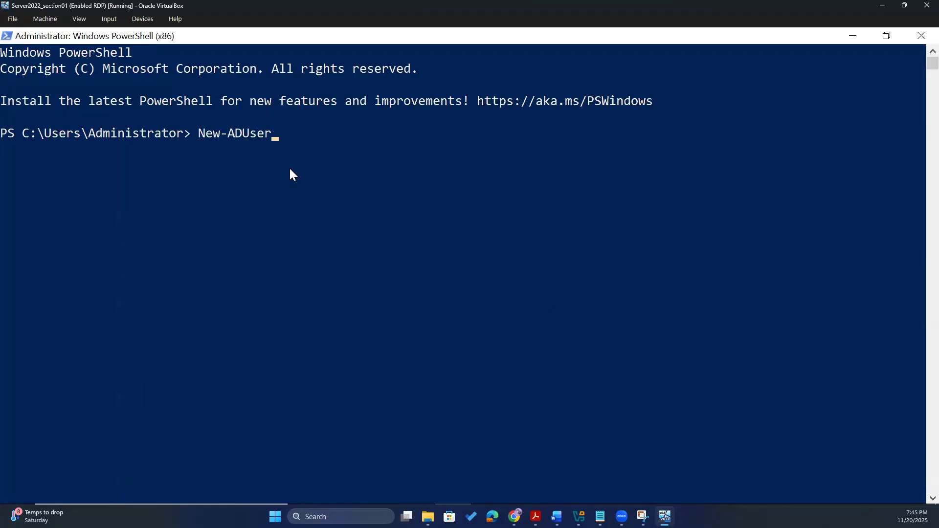
type(" -Name \"\"")
key("Left")
type("Test User")
key("Delete")
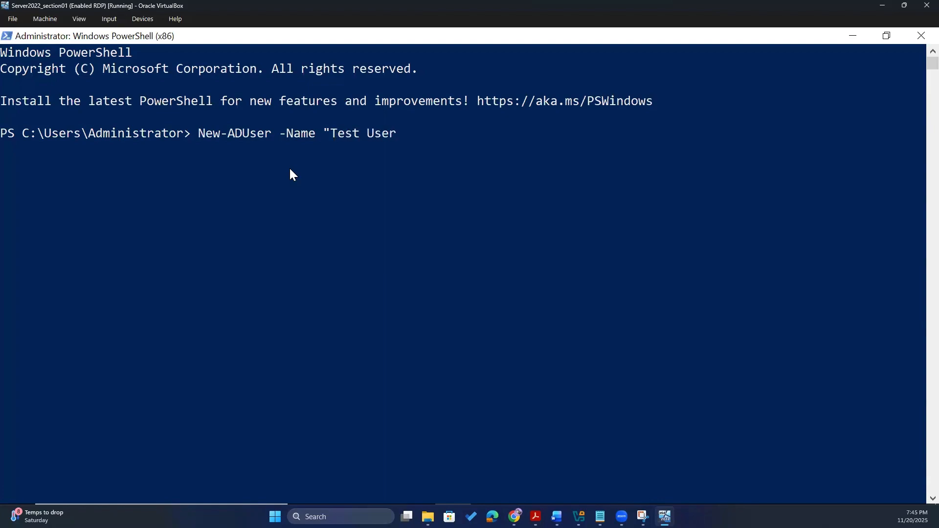
type("10")
key("Return")
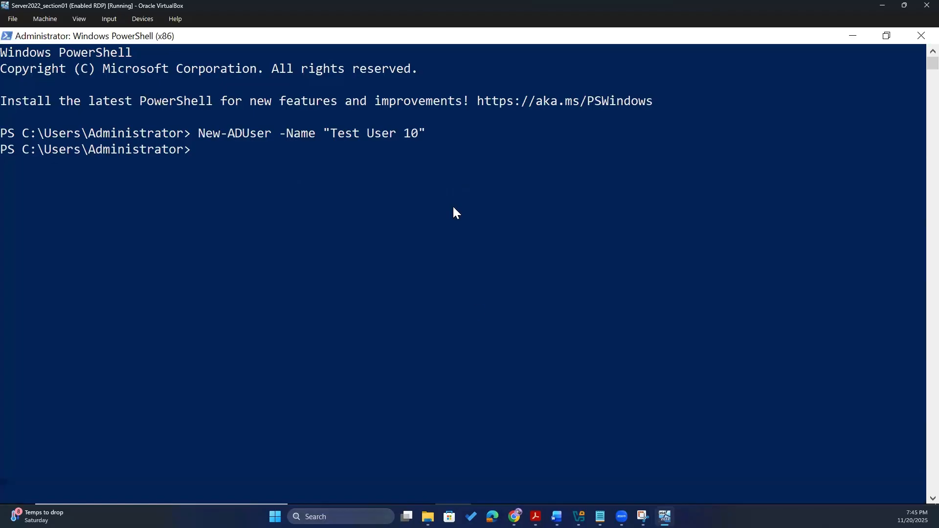
mouse_move(192, 502)
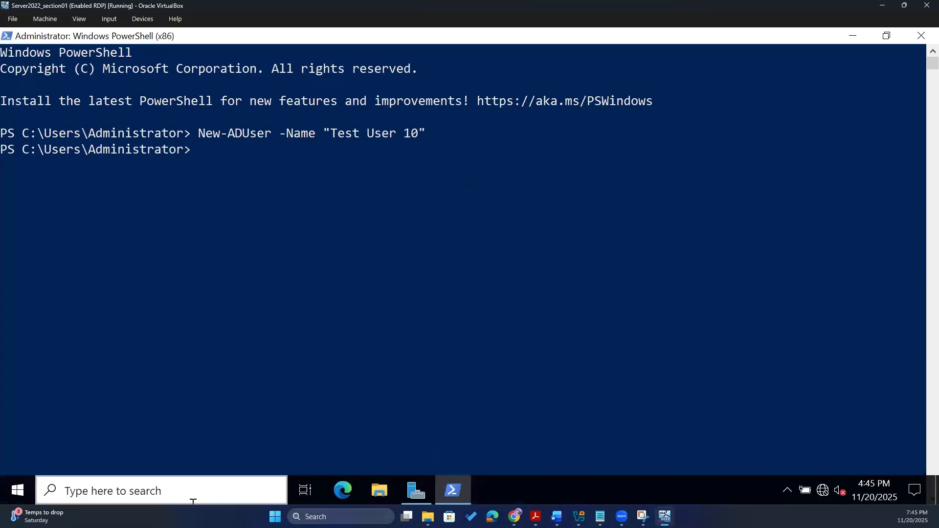
left_click(414, 492)
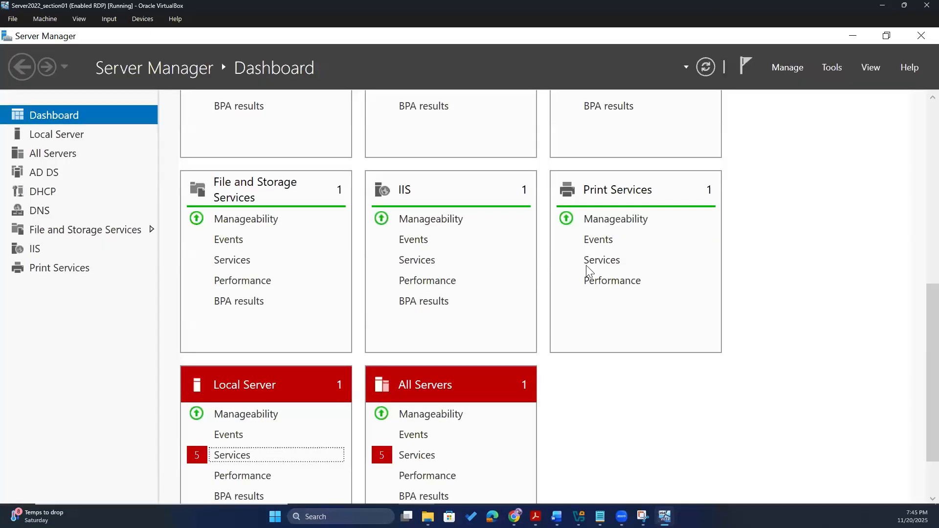
- Launch Active Directory Users and Computers from Server Manager Tools and open Test User 10's properties
scroll(611, 255, "up", 5)
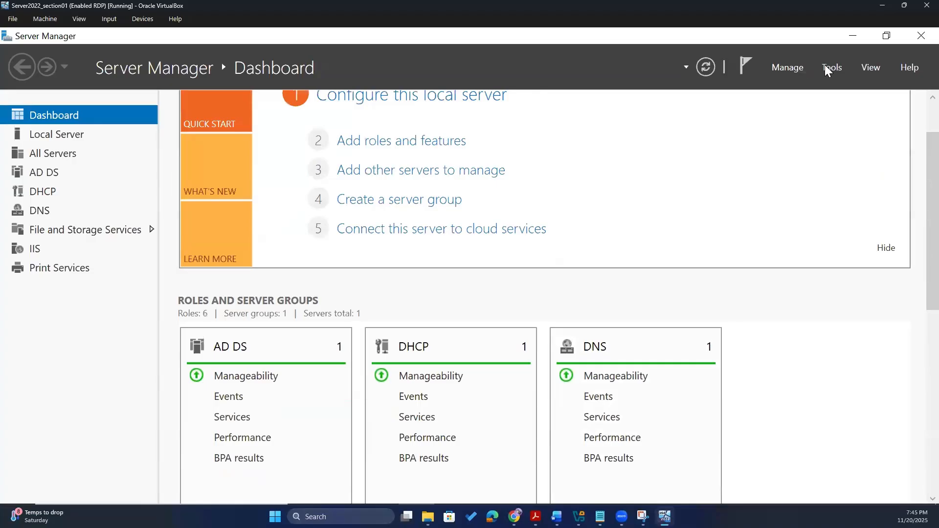
left_click(827, 70)
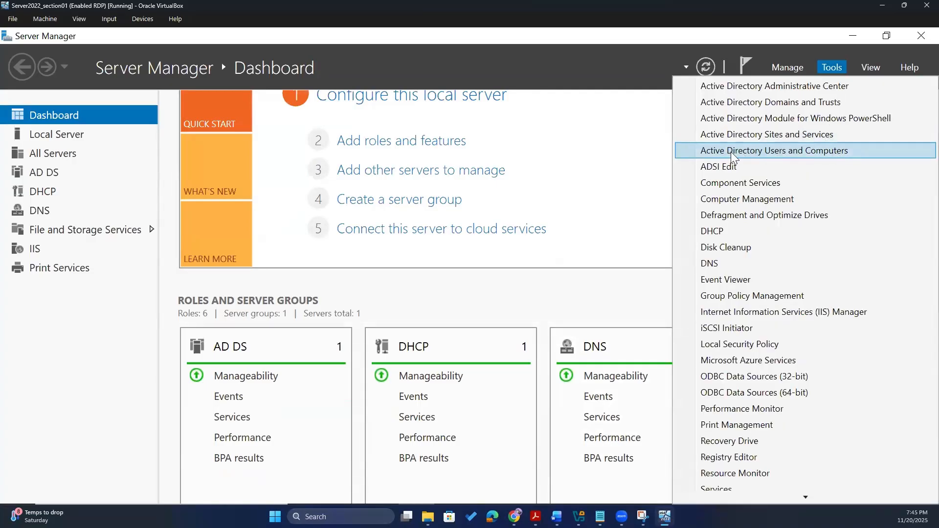
left_click(807, 152)
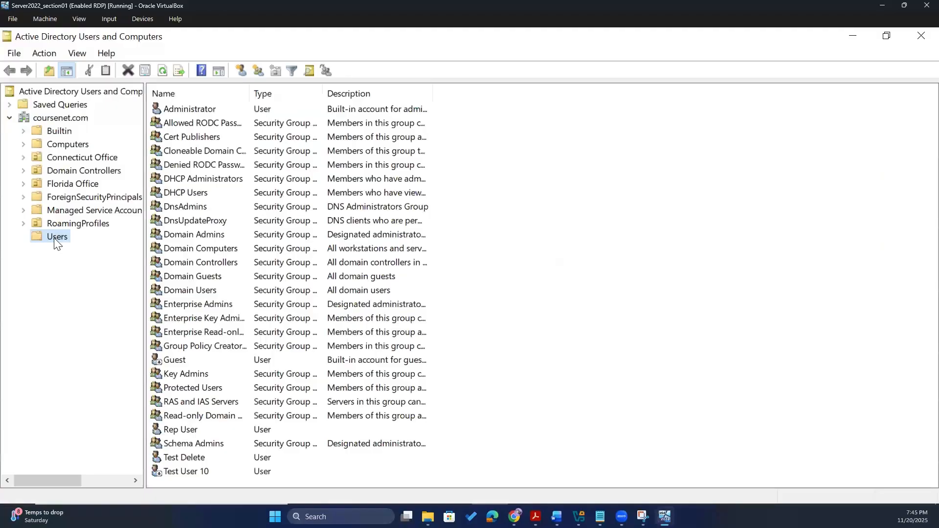
left_click(195, 473)
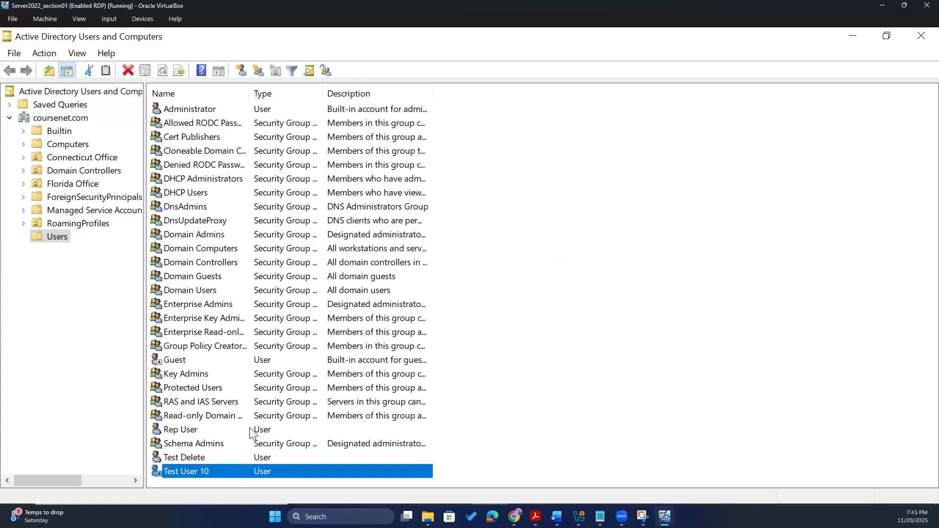
double_click(192, 470)
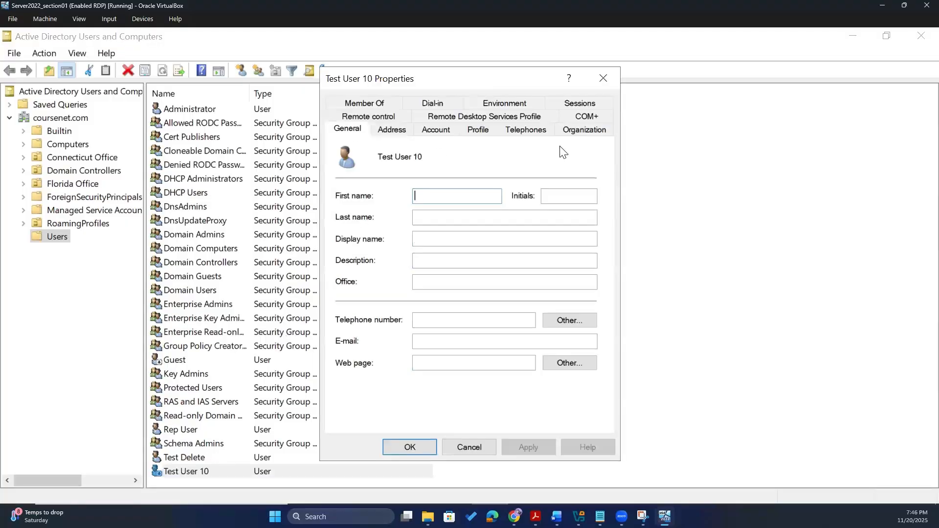
- Inspect Test User 10's empty General name fields, then the Address and Account tabs
left_click_drag(497, 84, 457, 78)
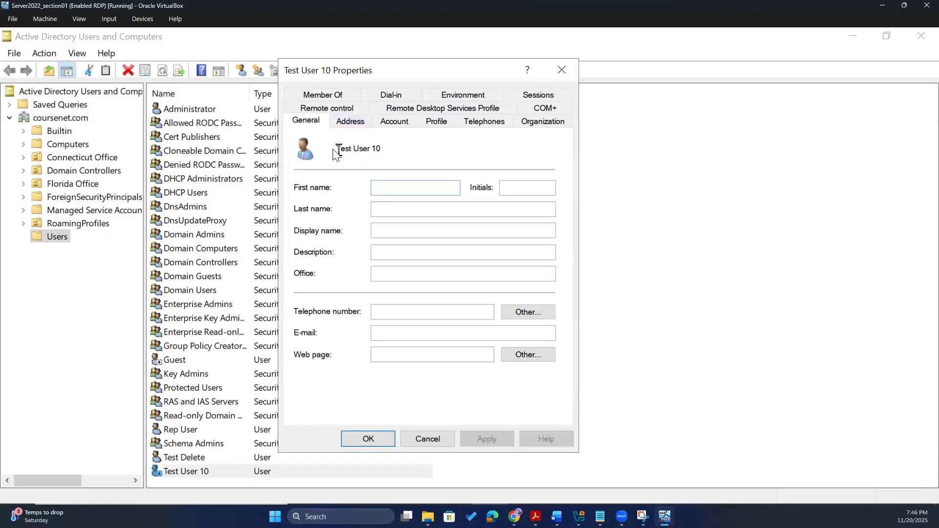
left_click_drag(389, 151, 333, 153)
left_click(392, 189)
left_click(367, 125)
left_click(392, 121)
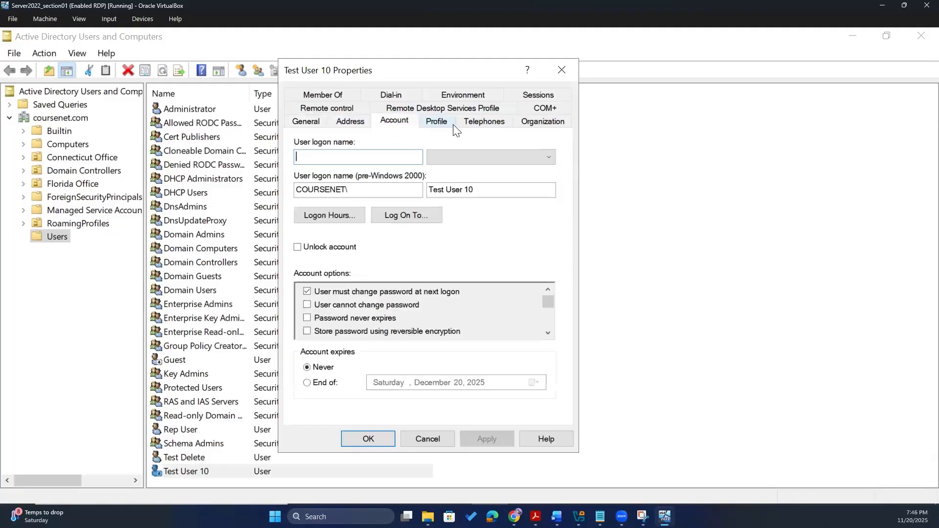
- Check the Profile, Telephones, Organization and Remote control tabs, then close the dialog and ADUC
left_click(434, 126)
left_click(400, 127)
left_click(440, 125)
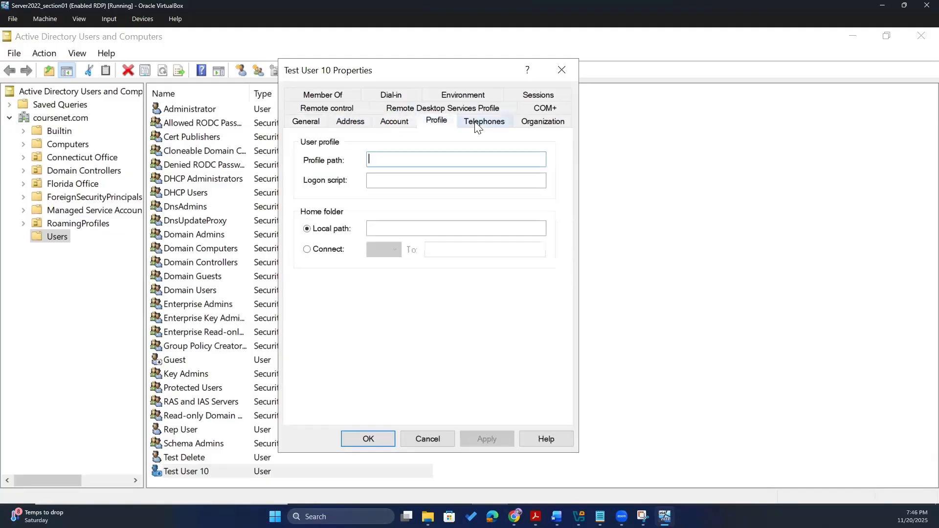
left_click(482, 124)
left_click(537, 123)
left_click(327, 108)
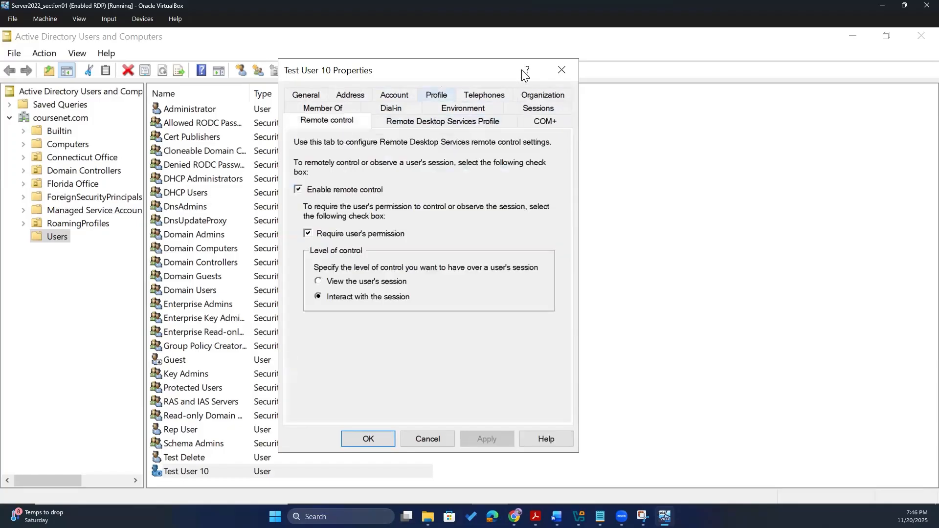
left_click(562, 70)
left_click(918, 39)
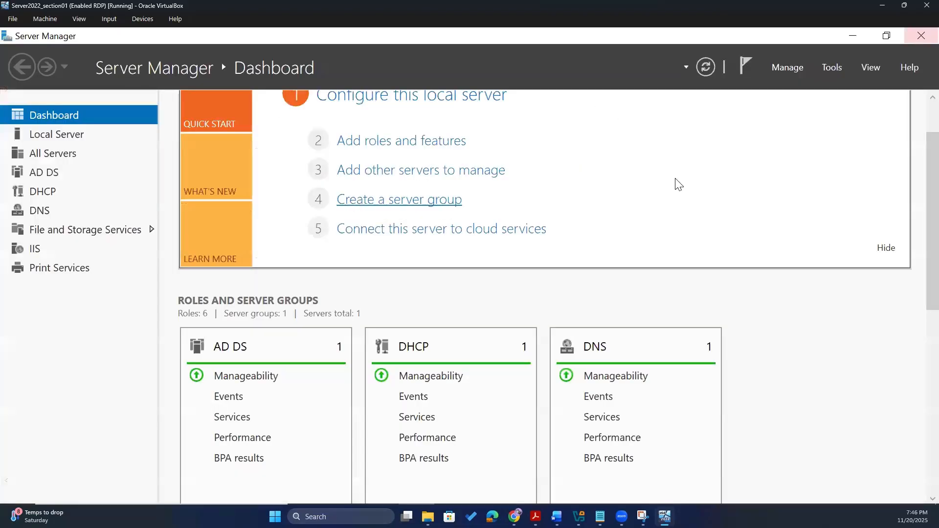
- Minimize Server Manager to reach PowerShell, then reopen Active Directory Users and Computers
left_click(852, 37)
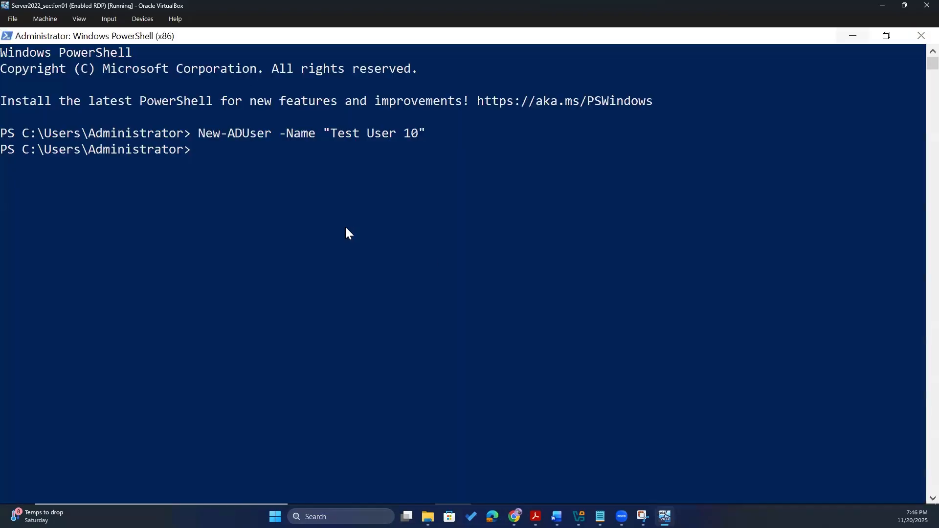
left_click(325, 192)
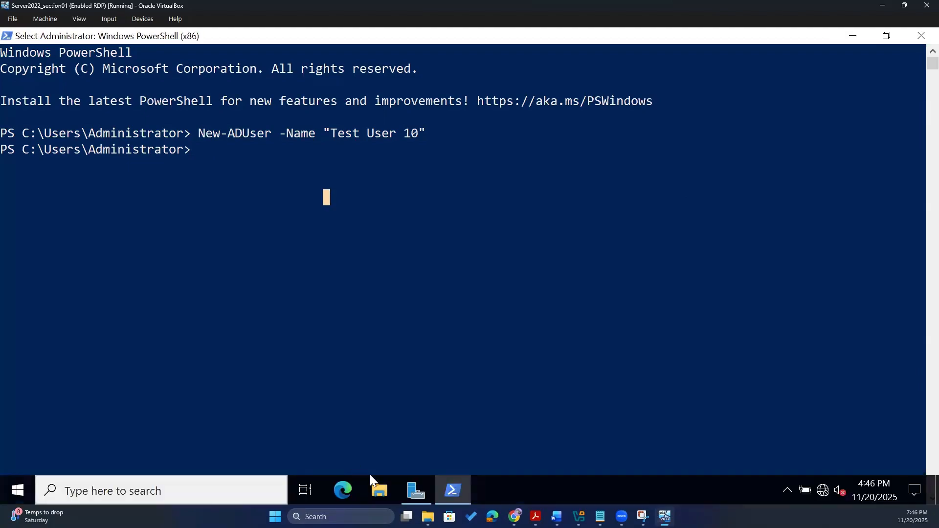
left_click(416, 495)
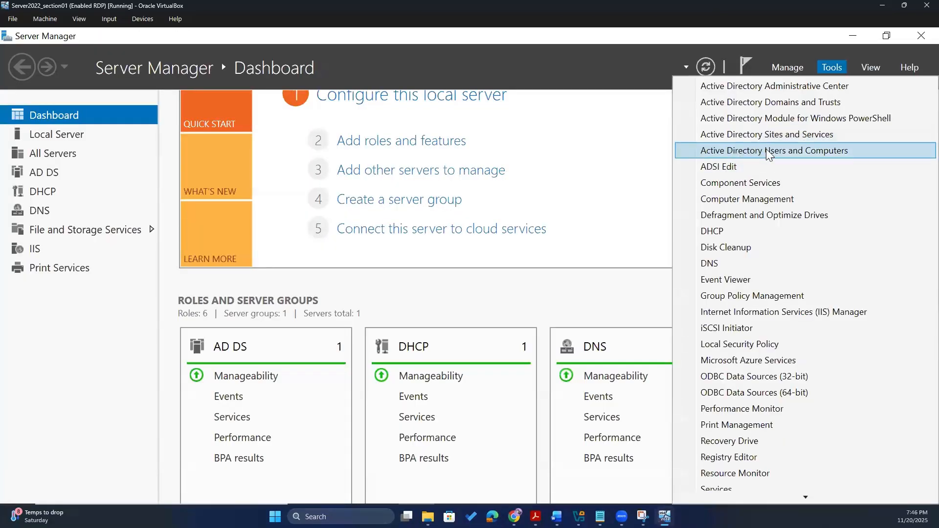
left_click(780, 152)
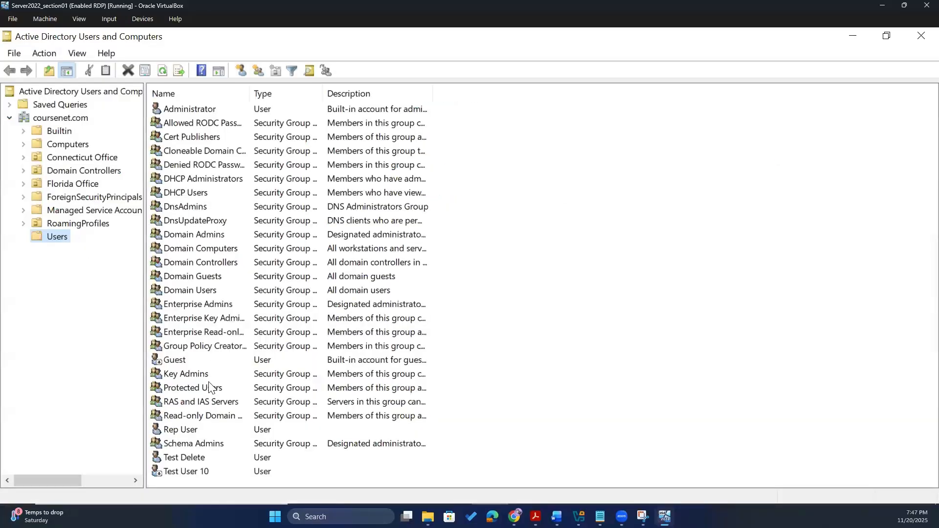
- Delete the Test User 10 account from Users, confirm with Yes, and close ADUC
left_click(179, 475)
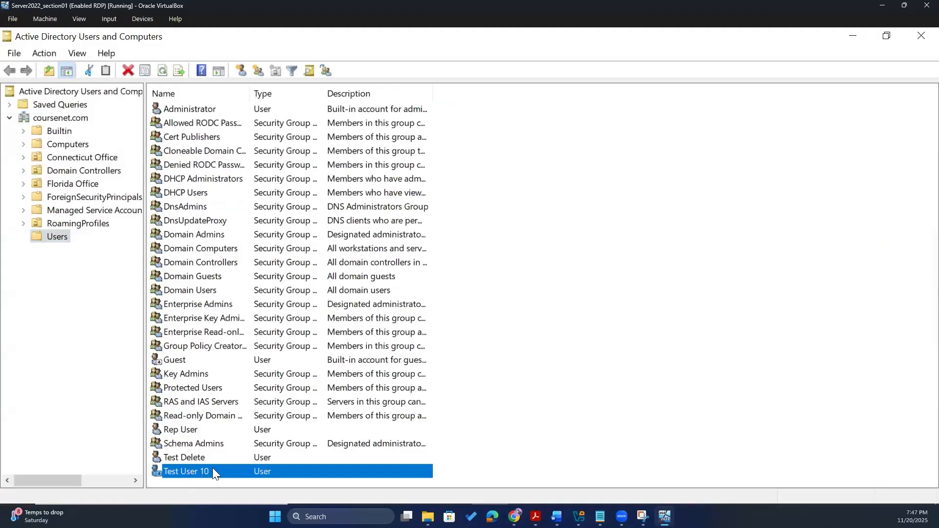
right_click(179, 477)
right_click(176, 468)
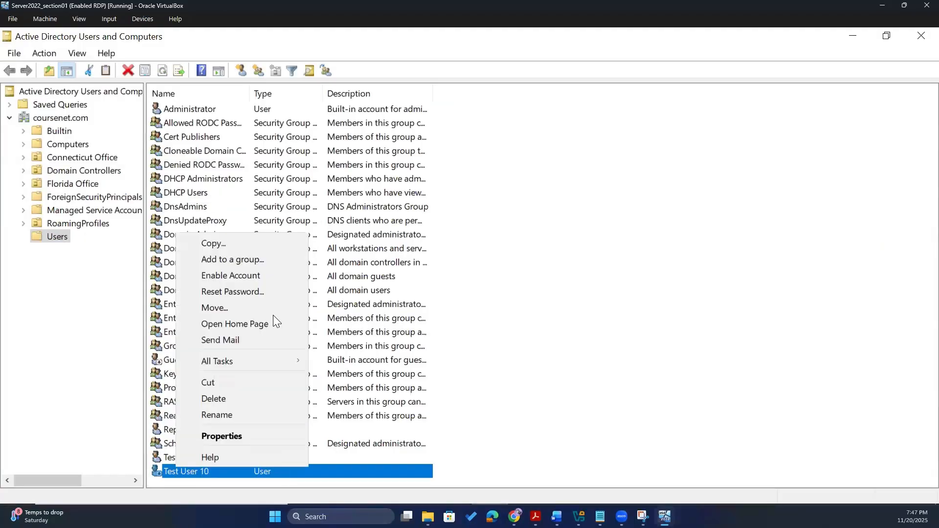
left_click(259, 399)
left_click(535, 369)
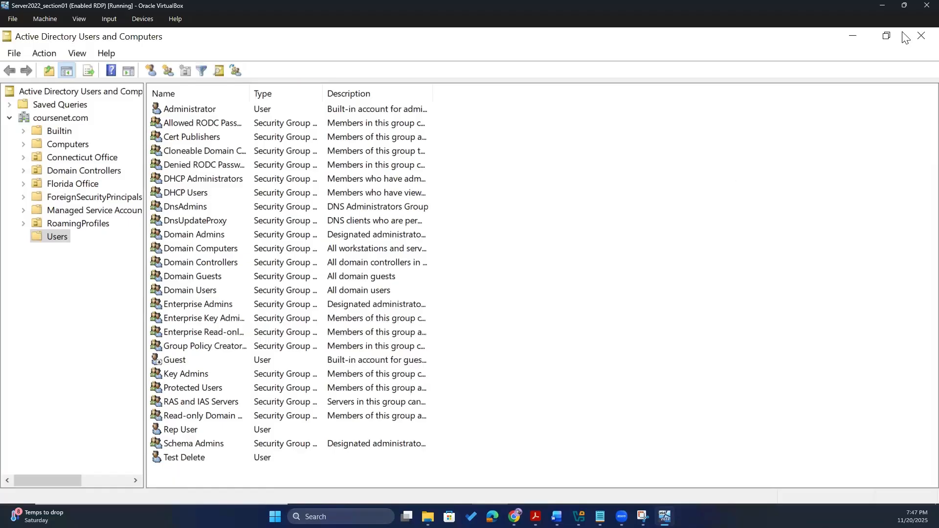
left_click(921, 36)
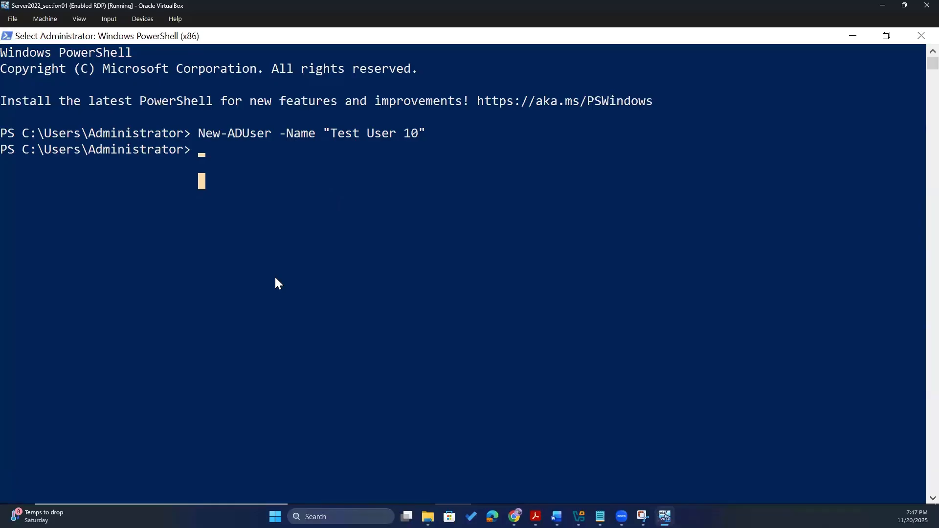
- Draft New-ADUser -Name "Test User 10" -GivenName "Test" -Surname "User 10" without running it
type("New")
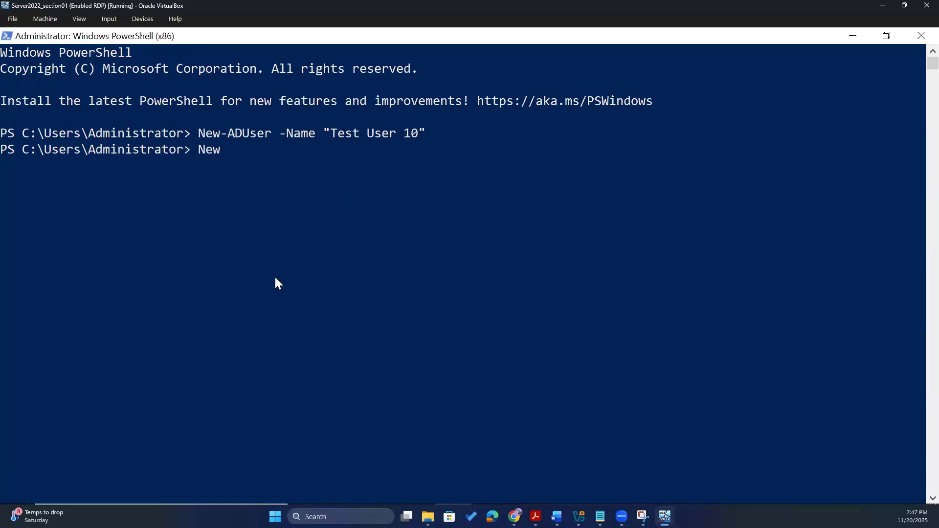
type("-ADUSer")
key("BackSpace")
key("BackSpace")
key("BackSpace")
type("Us")
key("BackSpace")
key("BackSpace")
type("ser -Name ")
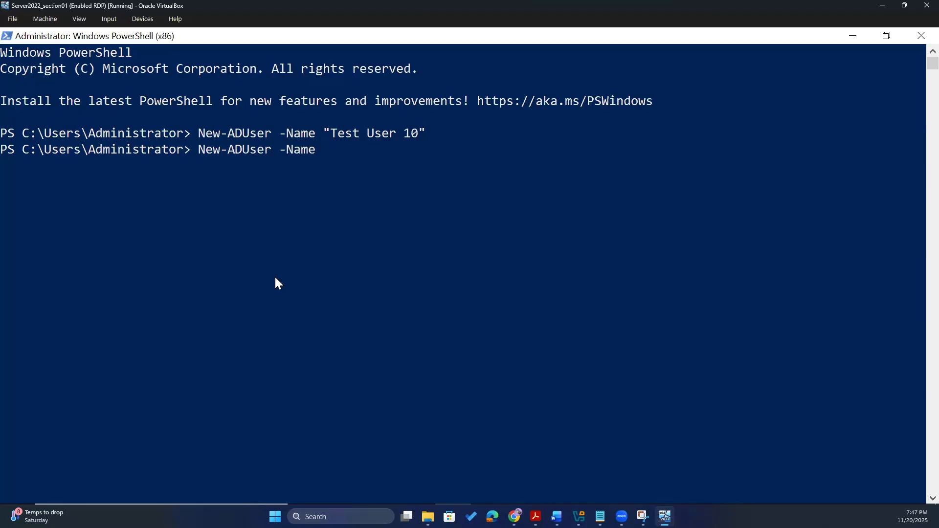
type("\"\"")
key("Left")
type("Test User 10\" -Given")
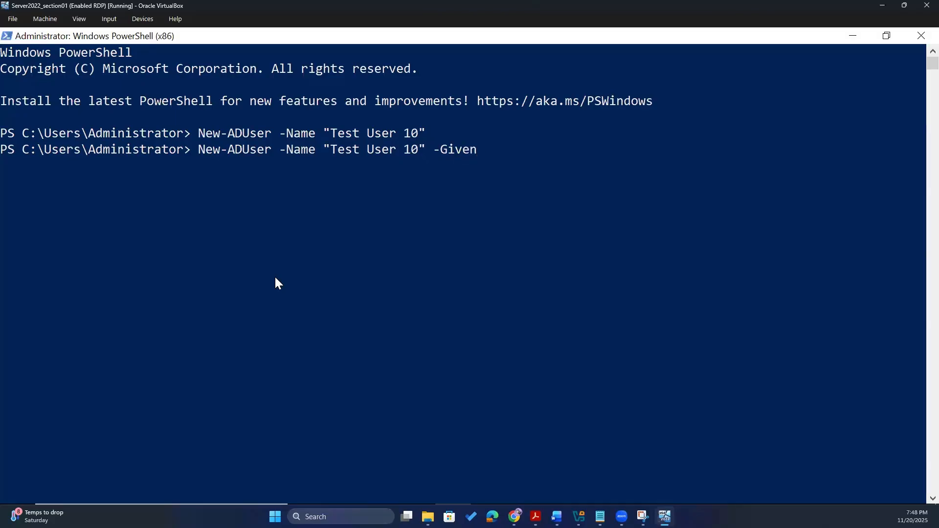
type("Name \"\"Test")
key("Right")
type("-Su")
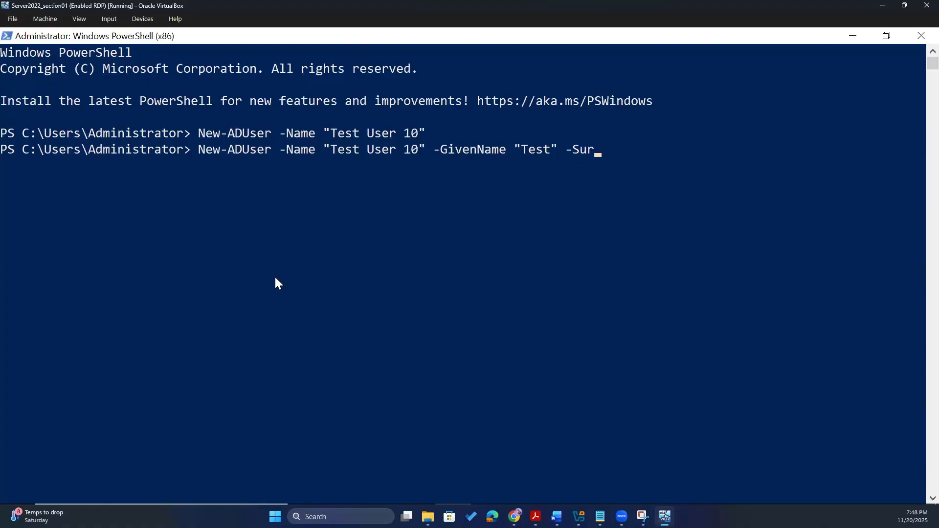
type("rname")
key("Left")
type("User 10")
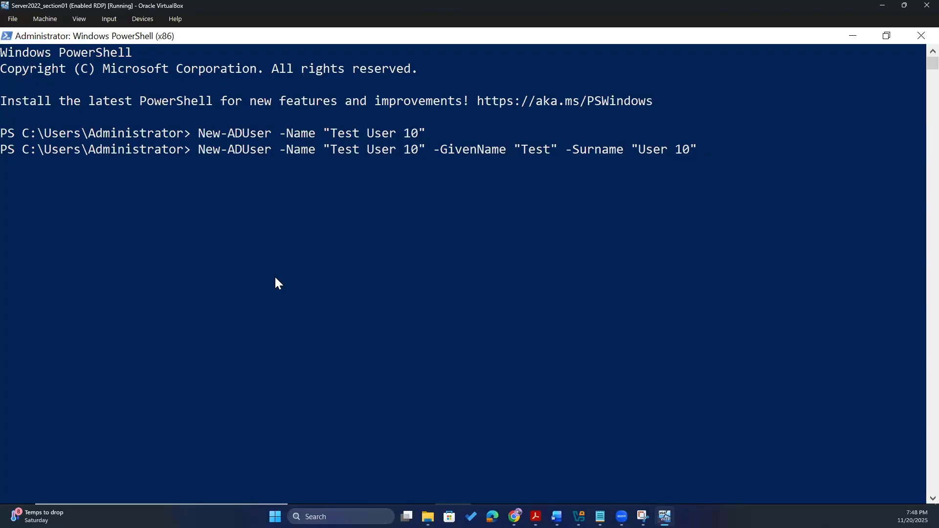
- Append -SamAccountName "tuser10" to the New-ADUser command
type("S")
key("BackSpace")
type("-SamAccountName")
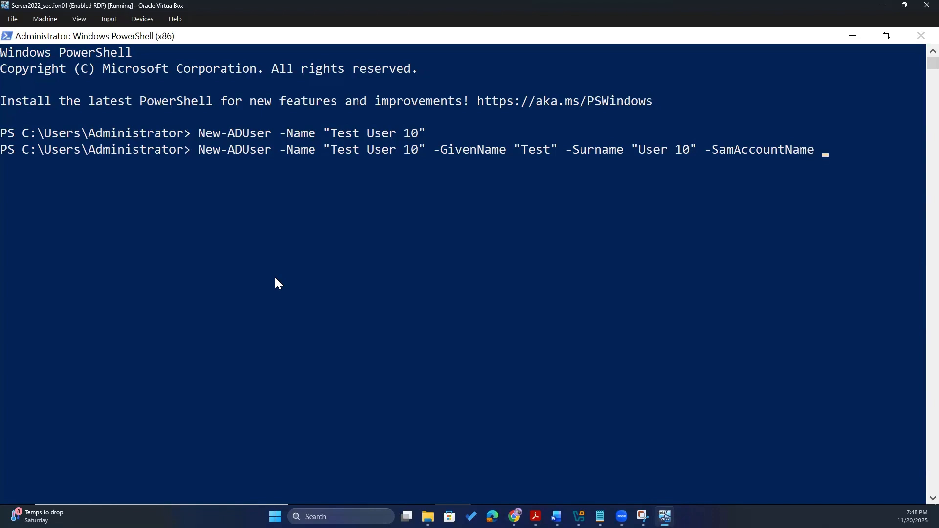
type("\"\"")
key("Left")
type("tuser10")
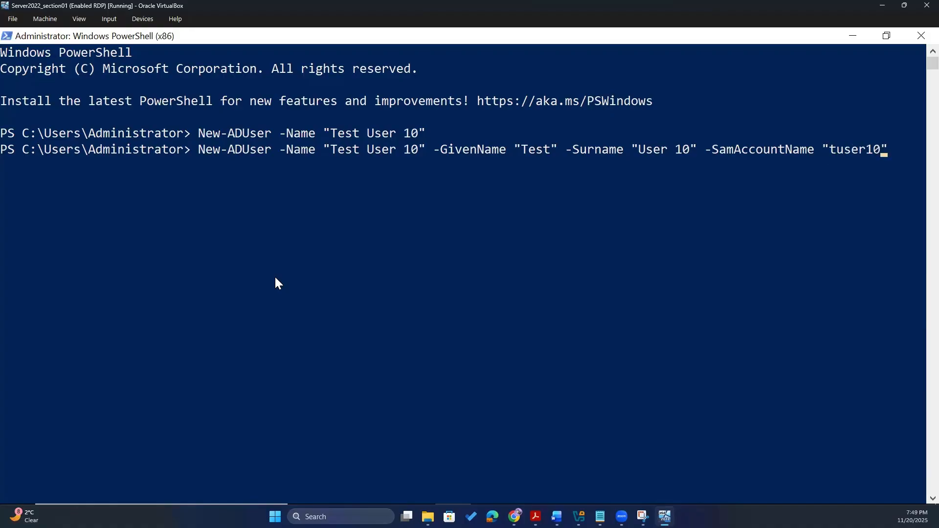
key("Right")
- Add -DisplayName "Test User 10", run the command, and switch to Server Manager
type("-")
type("Dis")
left_click(888, 37)
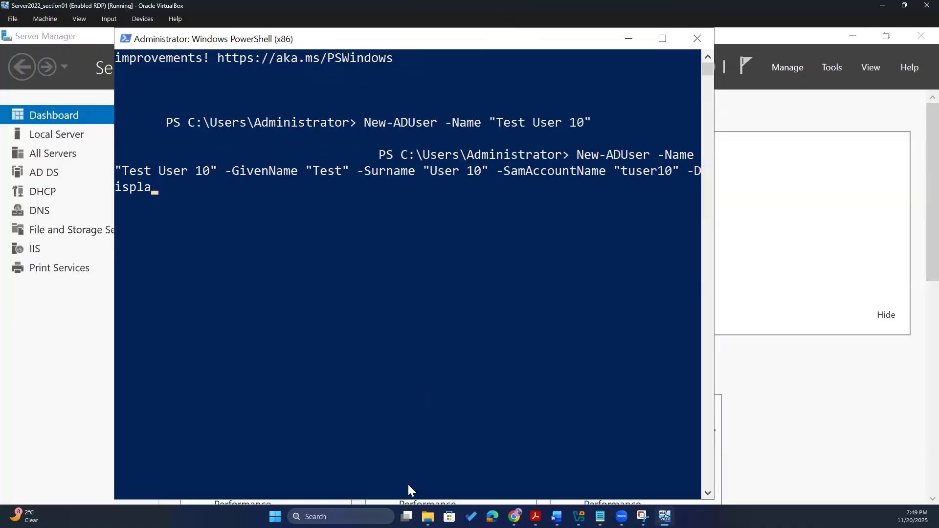
left_click(662, 38)
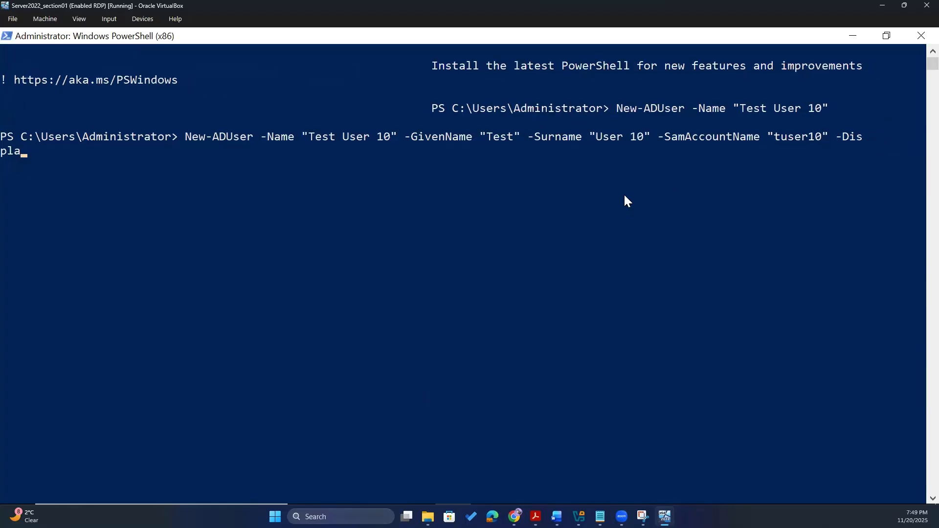
key("Left")
key("Left")
key("Left")
key("Left")
type("y")
type("Na")
type("me")
type(" \"\"")
type("T")
type("est User ")
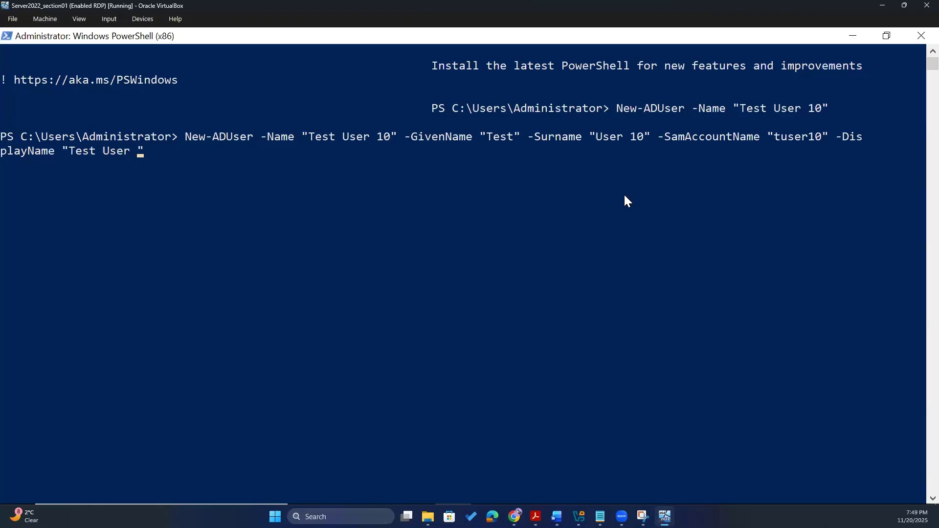
type("10")
key("Return")
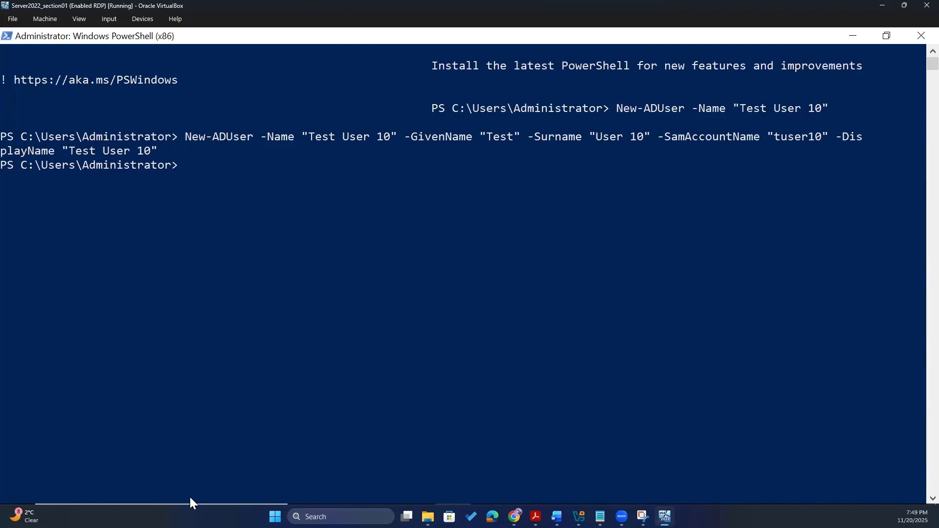
mouse_move(183, 502)
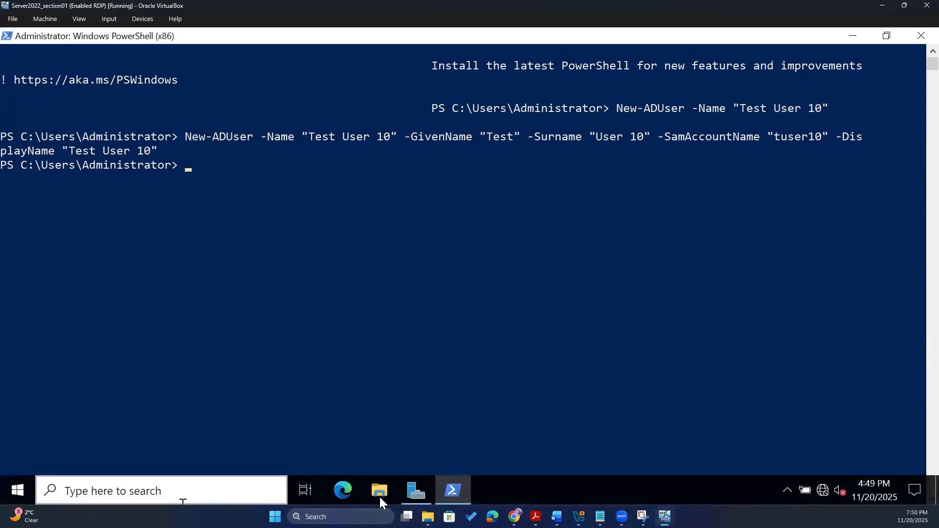
left_click(409, 490)
- Open Active Directory Users and Computers from Tools and open Test User 10's properties
left_click(833, 71)
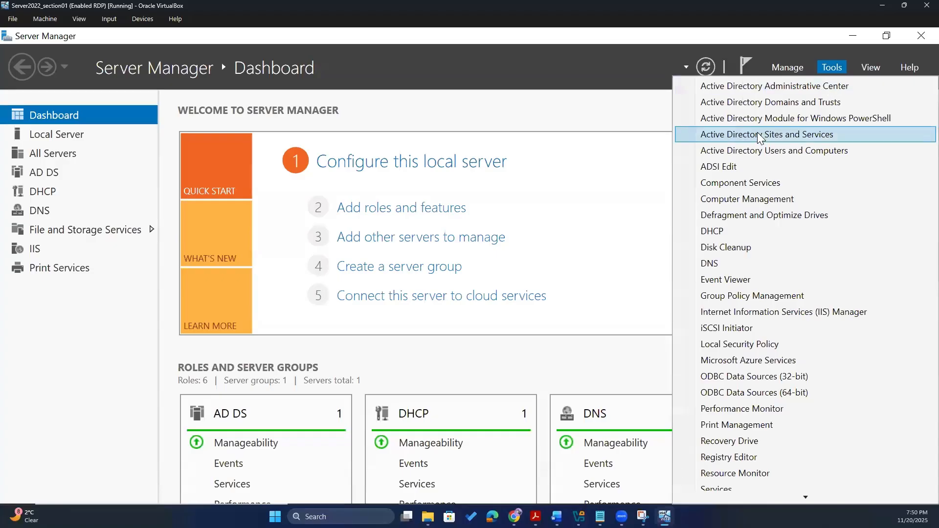
left_click(763, 151)
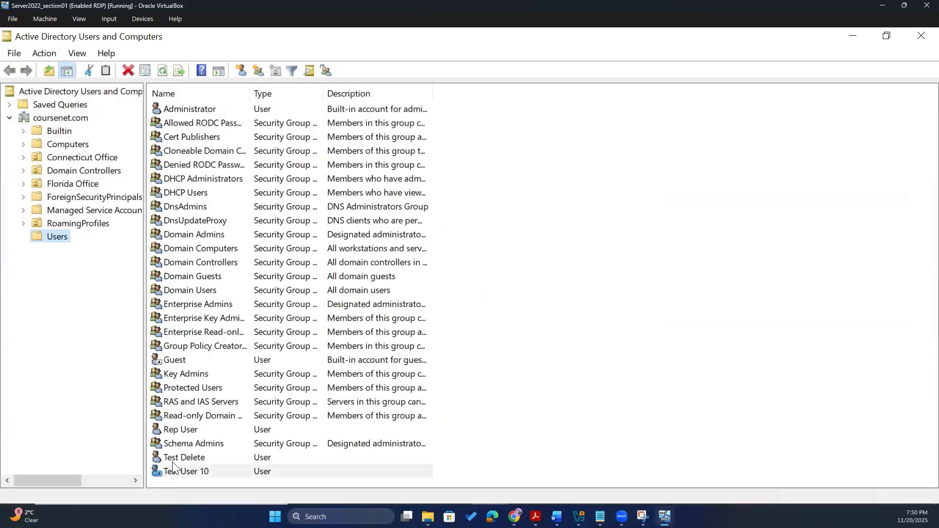
left_click(173, 464)
double_click(182, 471)
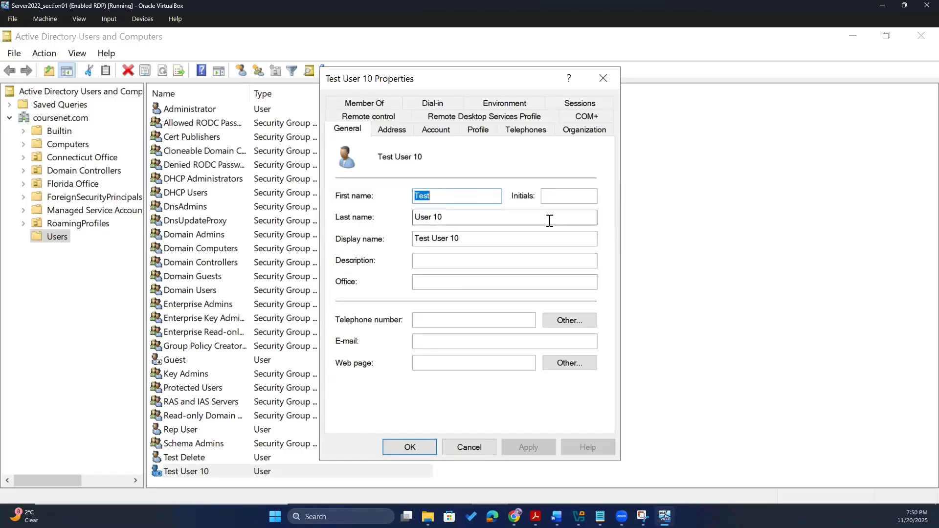
- Review the display name on General and the empty logon name beside tuser10 on Account
left_click_drag(460, 238, 220, 263)
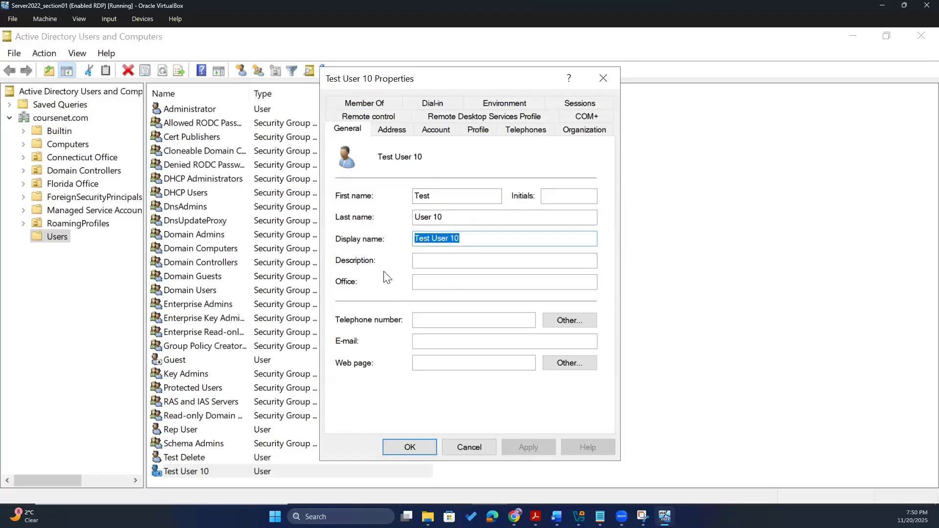
left_click(449, 131)
left_click(477, 130)
left_click(437, 129)
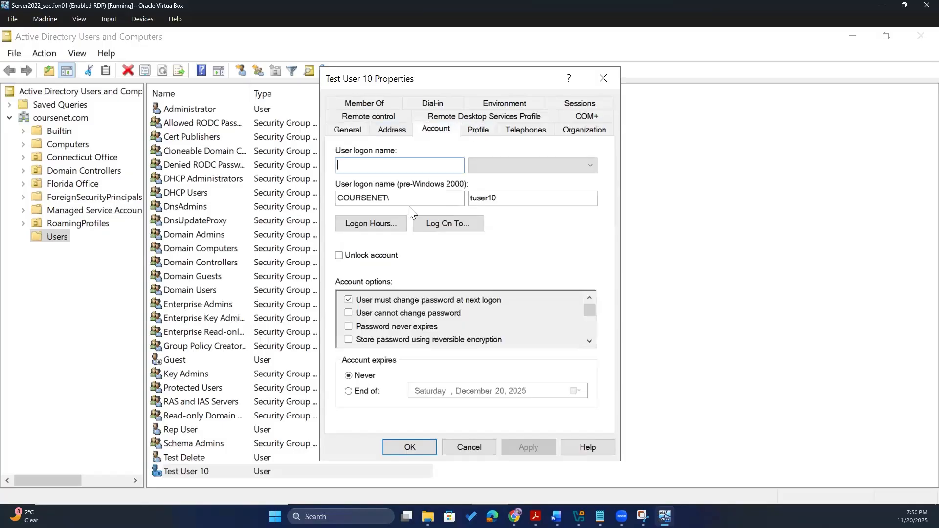
double_click(497, 197)
left_click(509, 202)
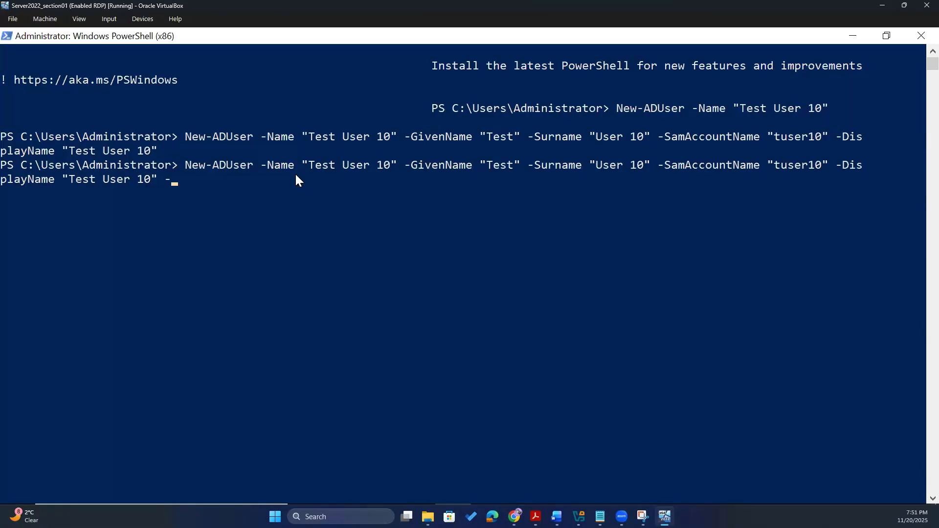
- Append a coursenet.com -UserPrincipalName to the recalled command and begin an -EmailAddress value
type("UserPrincipalName")
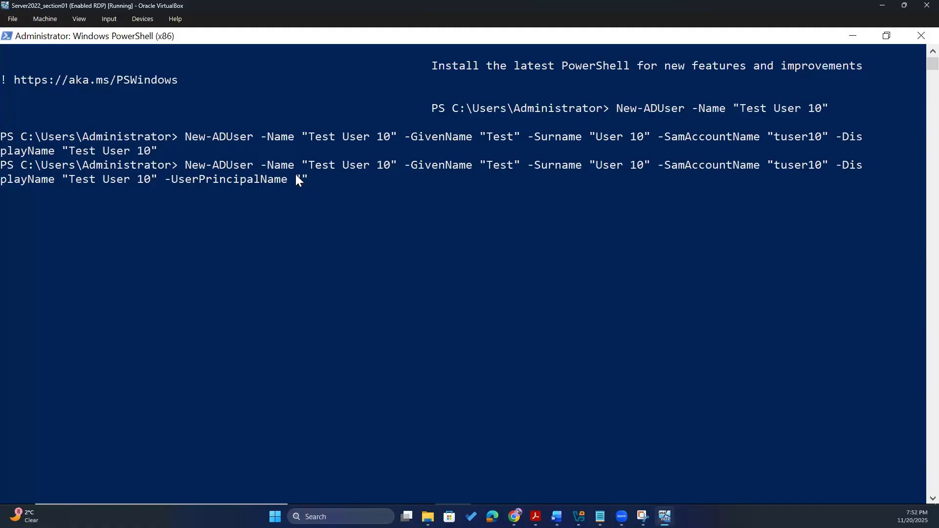
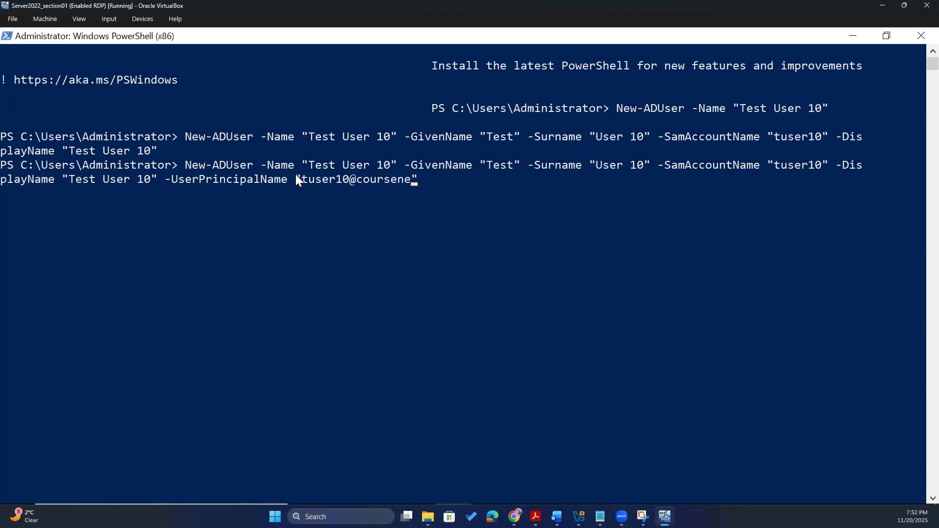
key("End")
type("-EmailAddress")
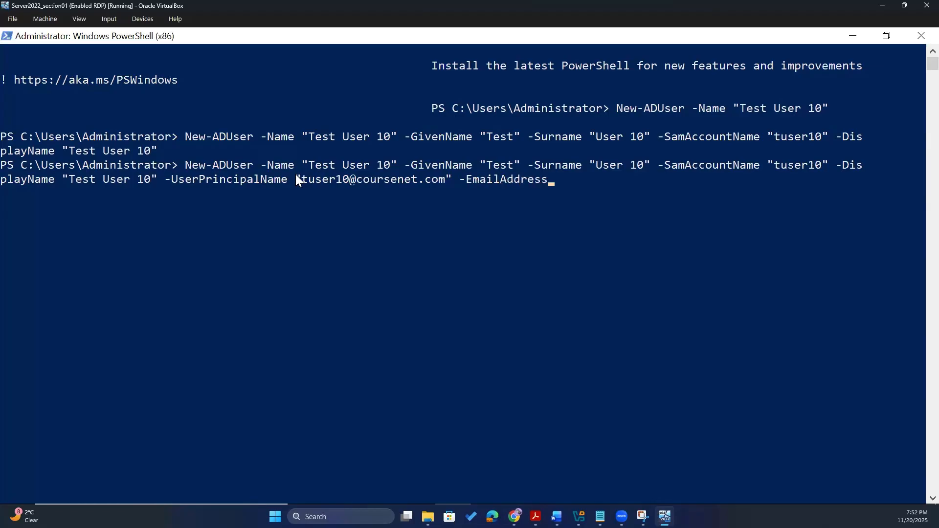
type(" \"\"")
key("Left")
type("tudert")
- Complete the -EmailAddress value with the user's coursenet.com address
key("BackSpace")
key("BackSpace")
key("BackSpace")
key("BackSpace")
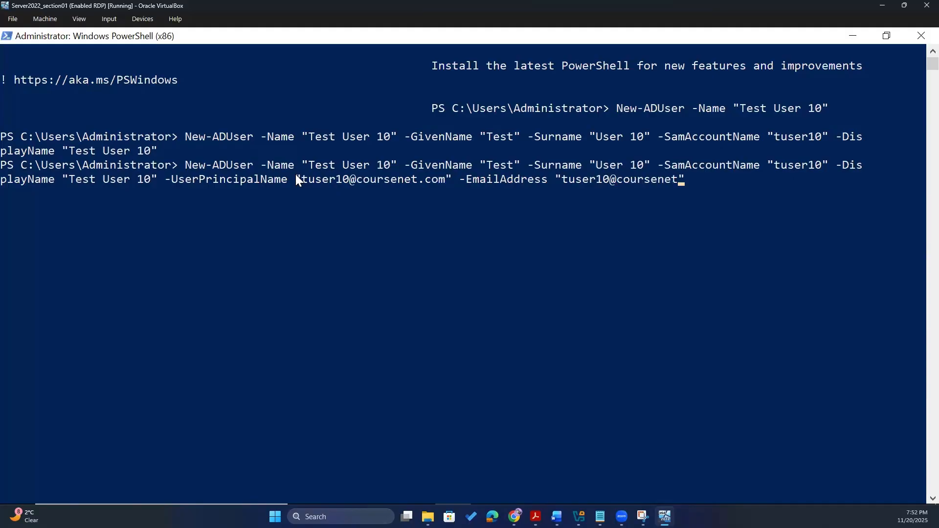
key("Left")
key("Left")
key("Left")
key("Right")
key("Right")
- Add -Department "Cybersecurity" and -Title "Student" to the New-ADUser command
type("-Department")
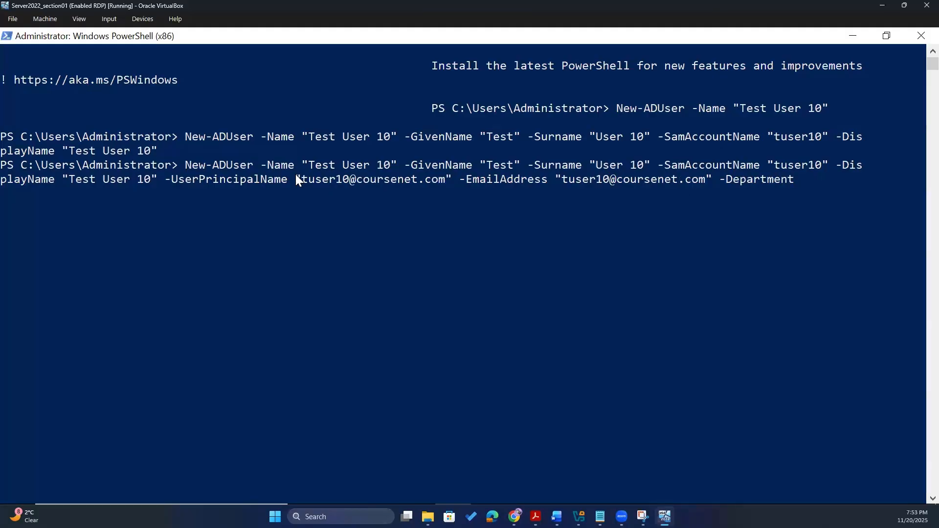
type(" \"\"")
key("Left")
type("Cybersecurity\"")
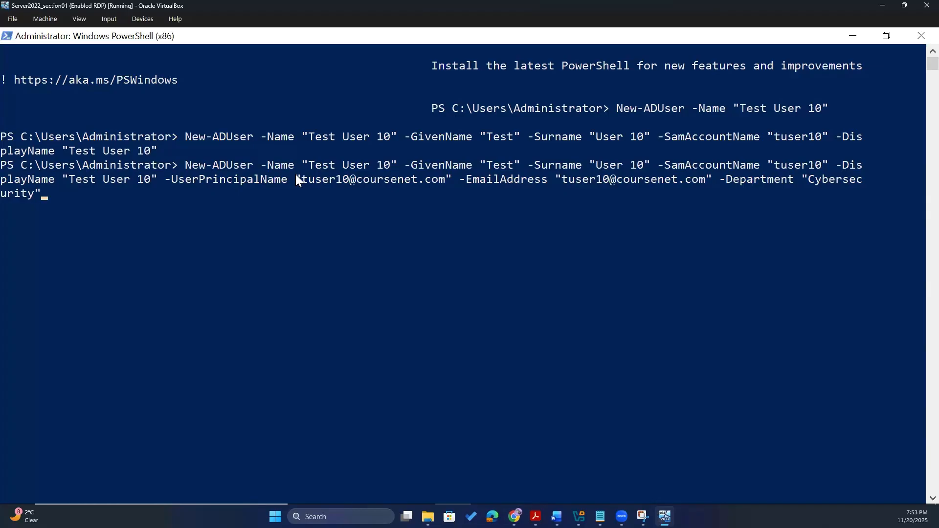
type(" -Title \"Profess")
key("BackSpace")
key("BackSpace")
key("BackSpace")
key("BackSpace")
key("BackSpace")
key("BackSpace")
key("BackSpace")
type("Student")
key("BackSpace")
key("BackSpace")
type("nt")
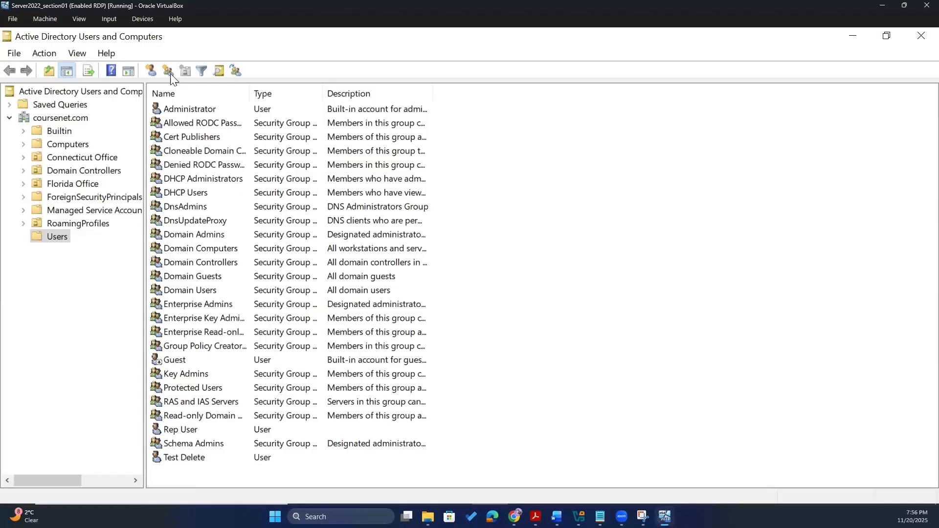
- Refresh the Users list, open Test User 10, and check its E-mail field
left_click(63, 238)
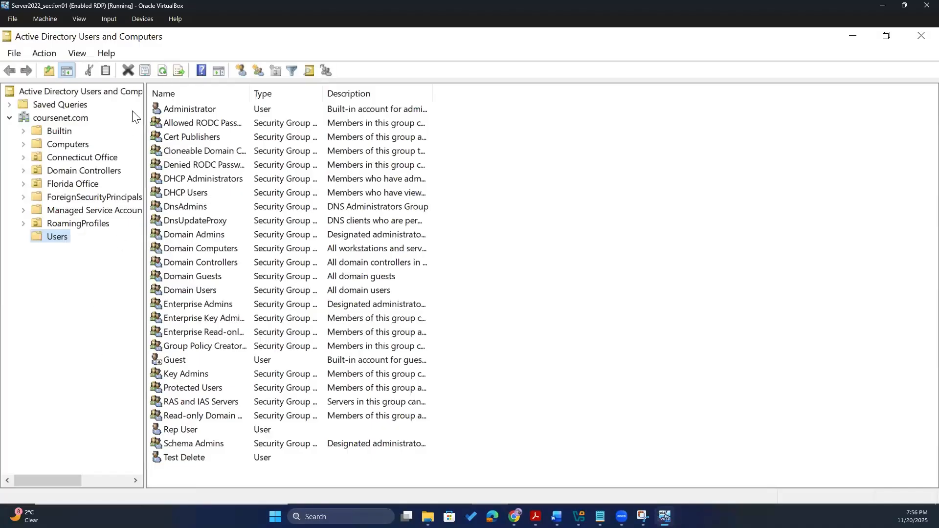
left_click(164, 69)
double_click(178, 471)
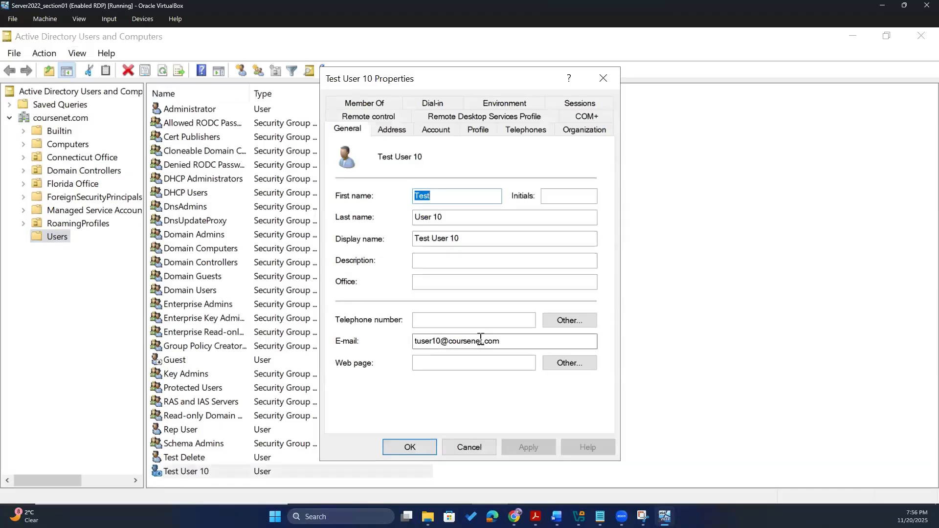
left_click_drag(506, 340, 395, 337)
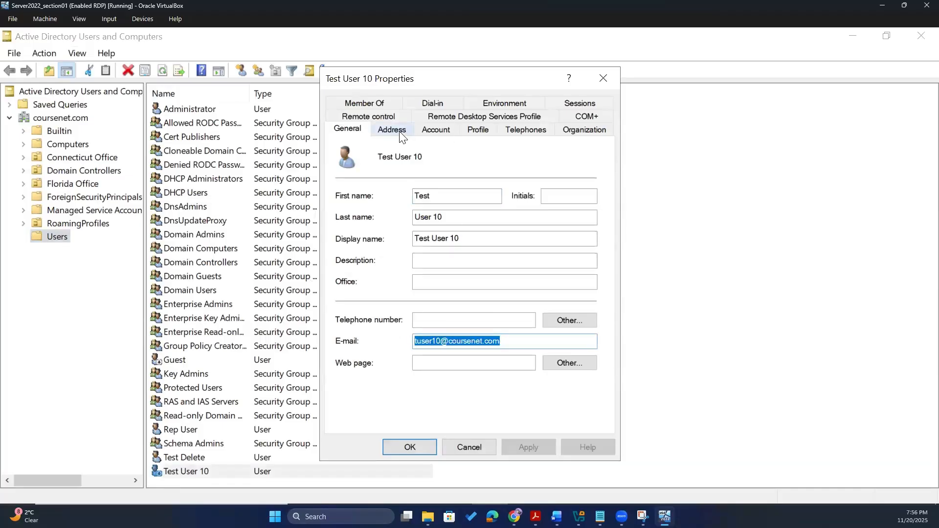
- Verify the Account tab logon names tuser10 and the coursenet.com domain suffix
left_click(433, 137)
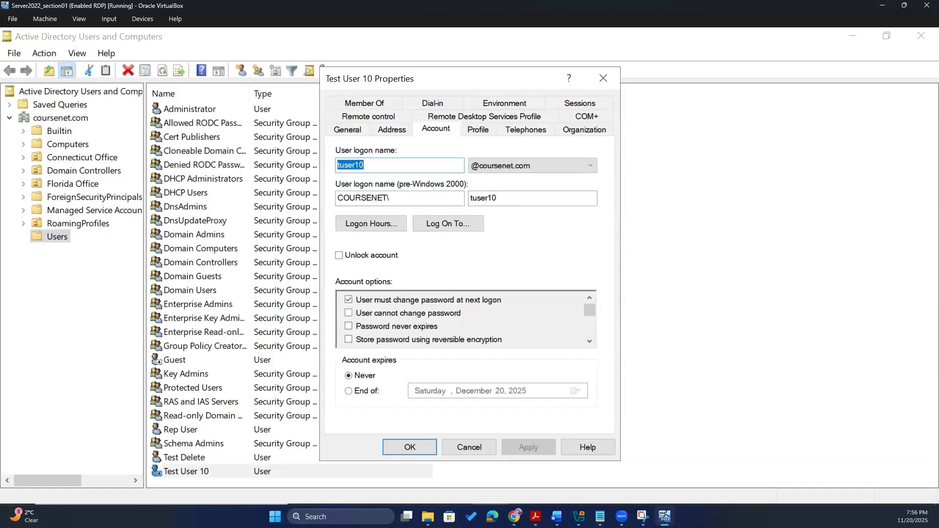
left_click_drag(529, 200, 476, 201)
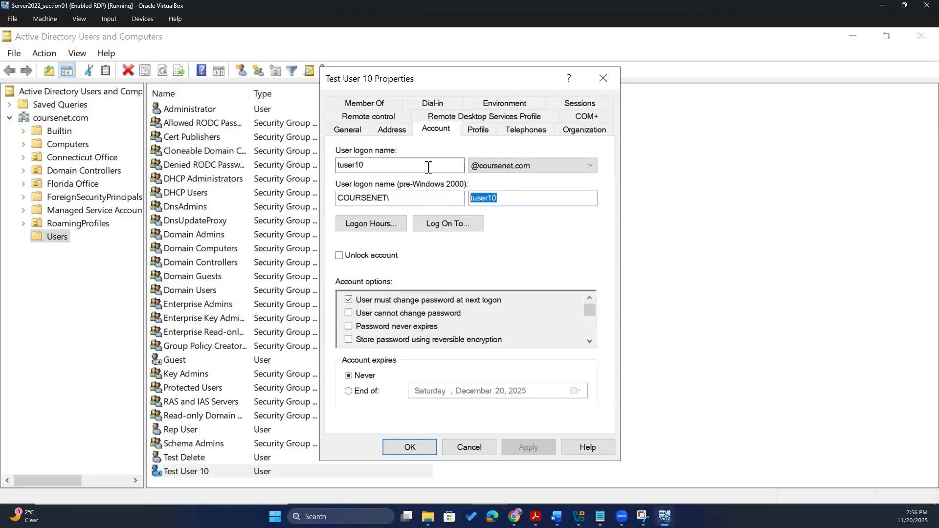
left_click_drag(404, 165, 336, 167)
left_click(539, 167)
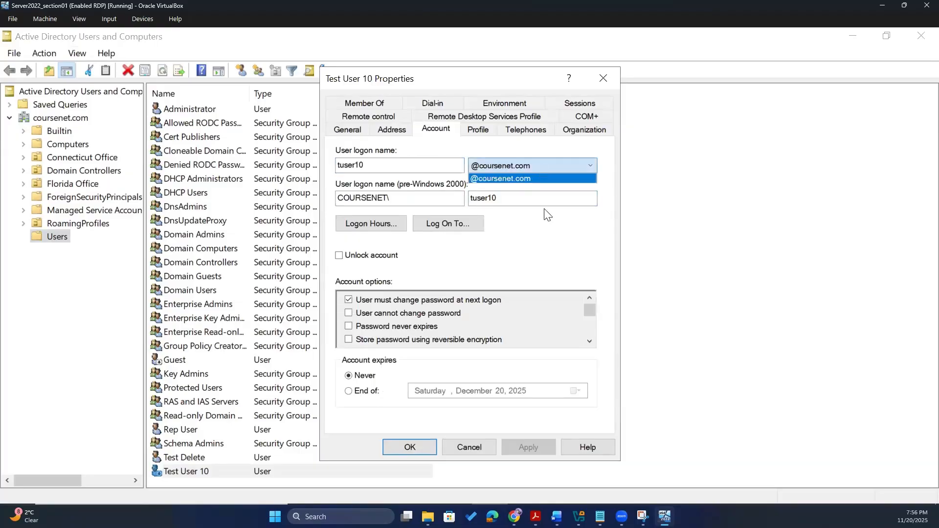
left_click(532, 349)
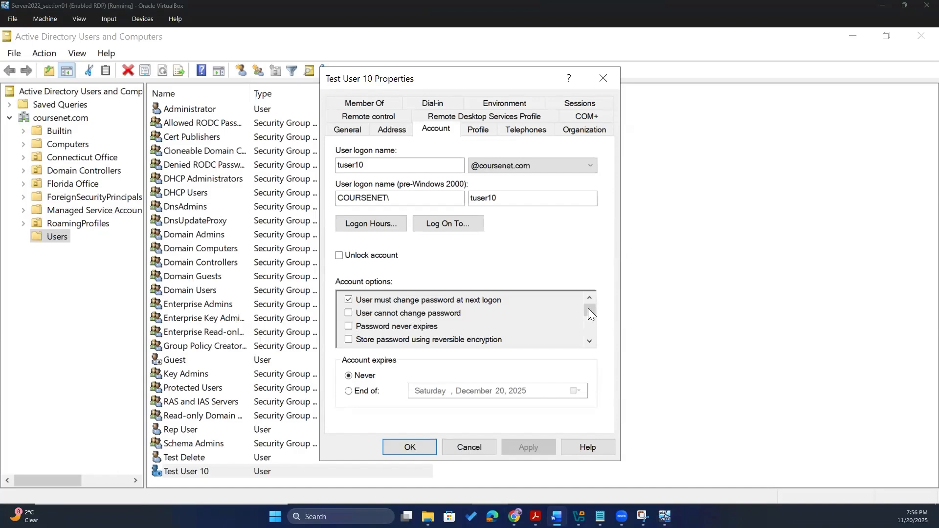
mouse_move(590, 307)
left_mouse_down()
mouse_move(590, 333)
mouse_move(594, 310)
mouse_move(593, 321)
left_mouse_up()
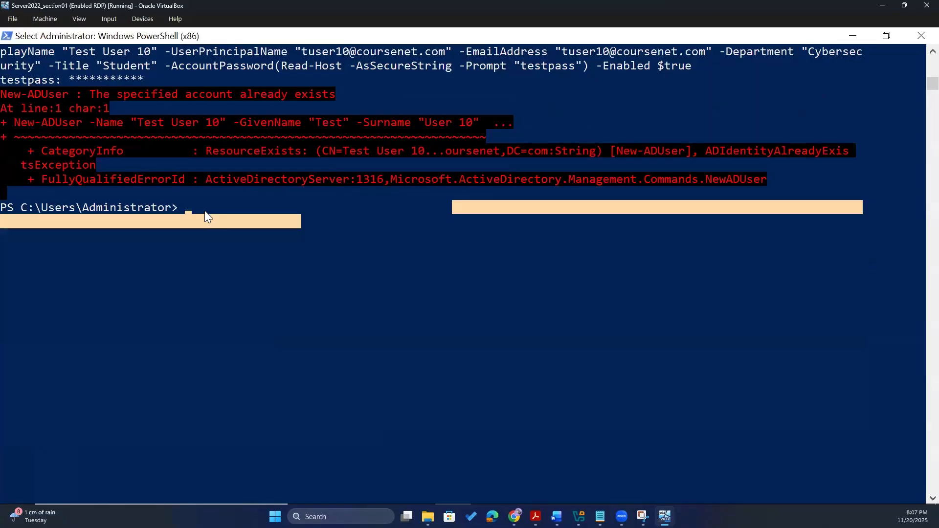
- Re-run the previous New-ADUser command and enter the account password to create Test User 10
left_click_drag(205, 211, 446, 343)
left_click(263, 264)
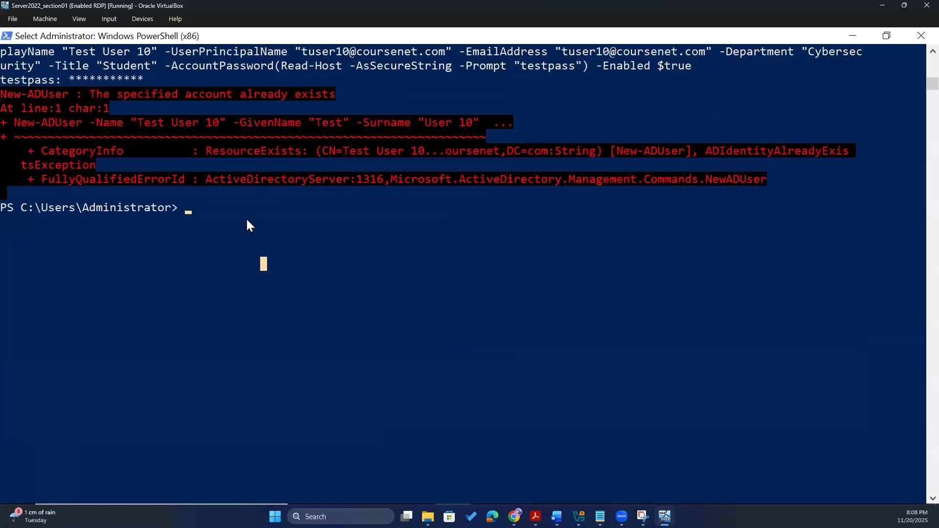
left_click(248, 222)
key("Escape")
key("Up")
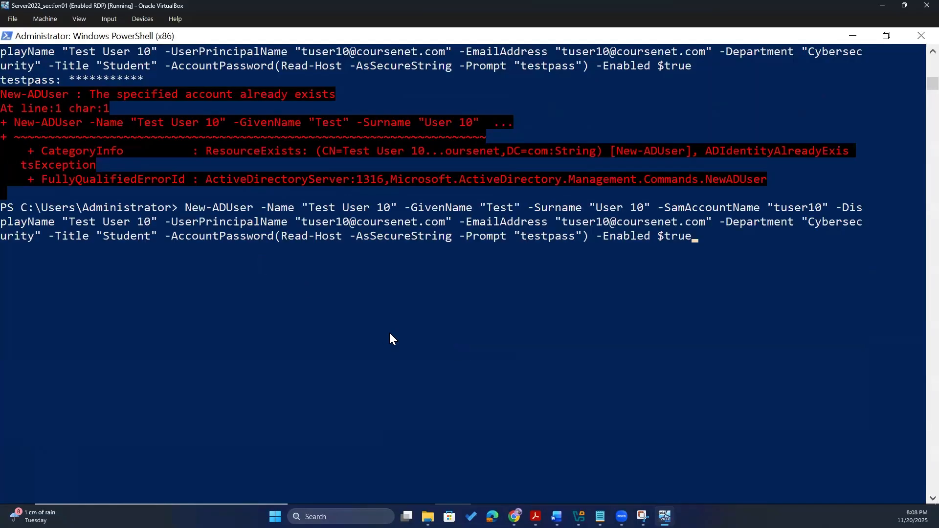
key("Return")
type("**********")
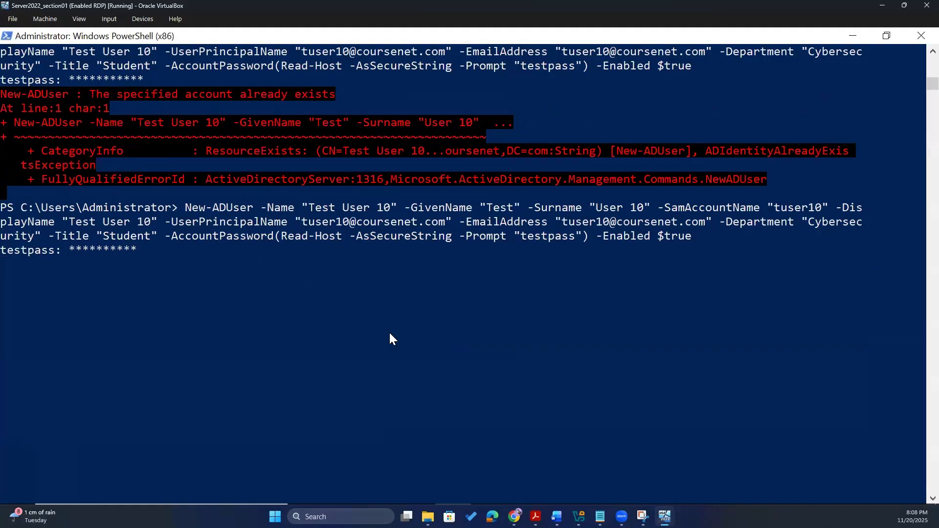
type("**")
key("BackSpace")
key("Return")
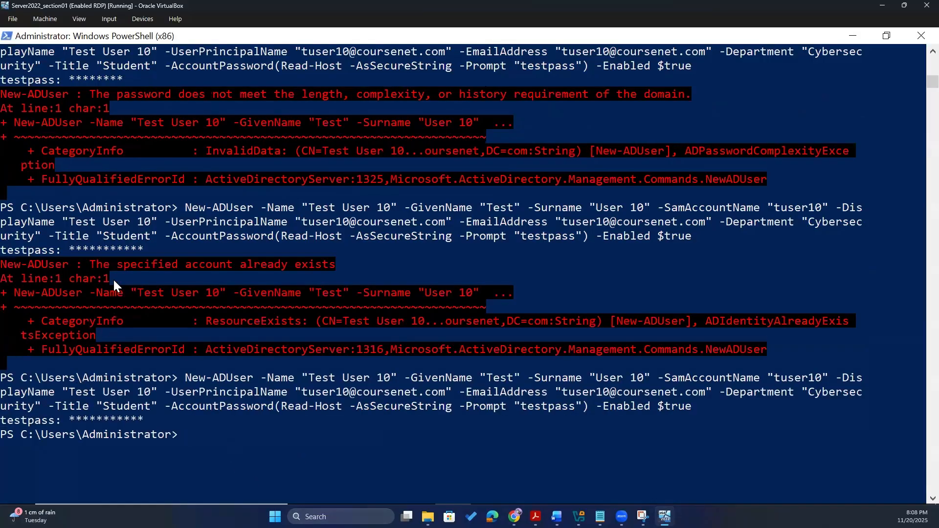
- Select and copy the successful New-ADUser command text
scroll(131, 371, "down", 1)
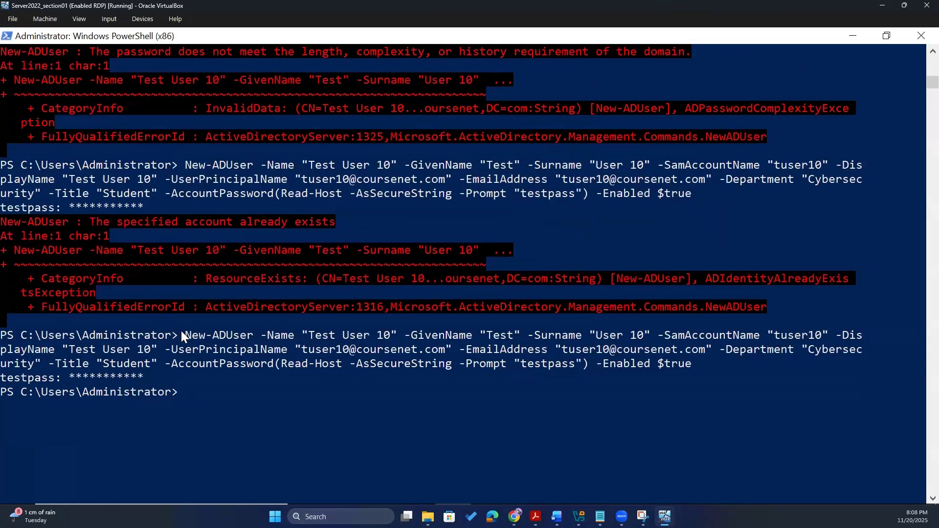
left_click_drag(181, 331, 698, 362)
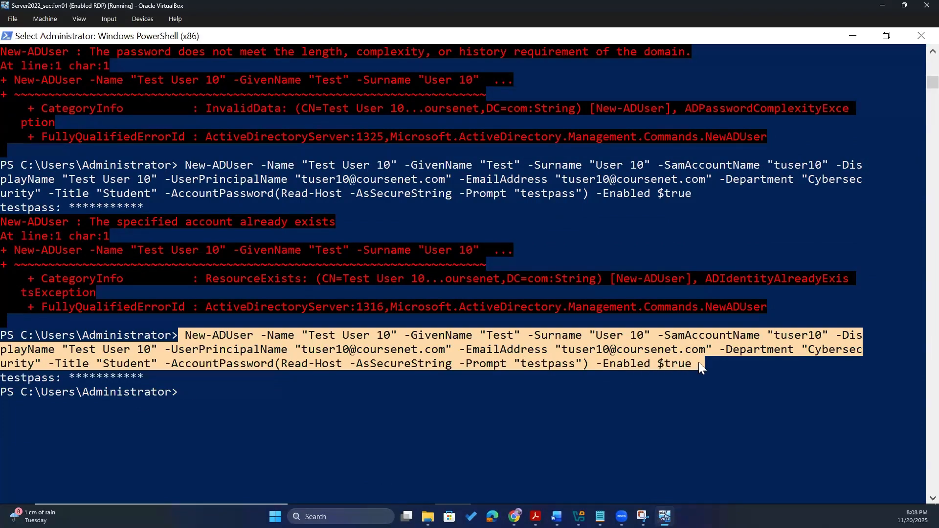
right_click(613, 348)
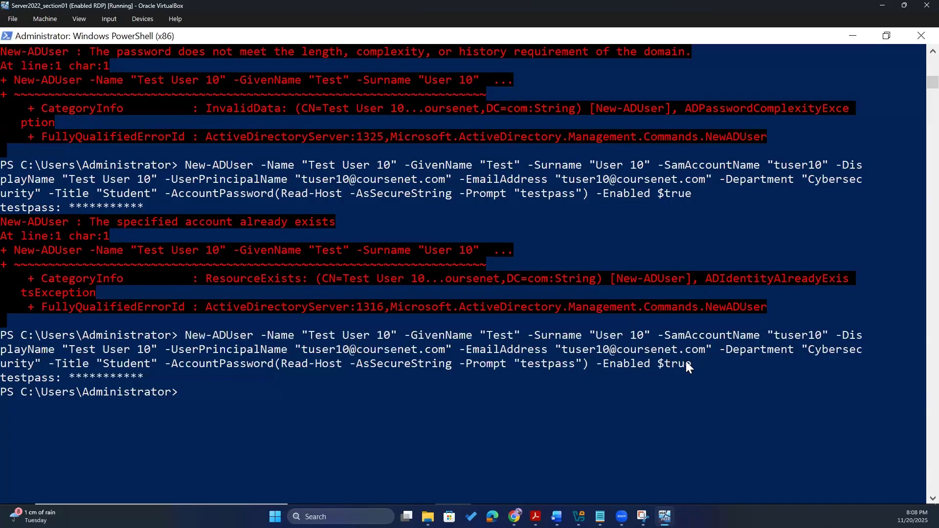
left_click_drag(694, 363, 188, 334)
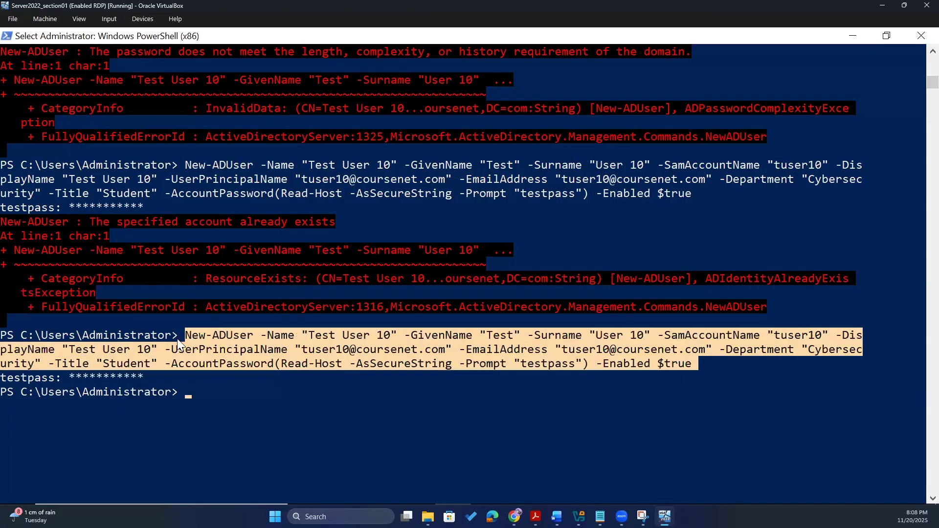
key("Return")
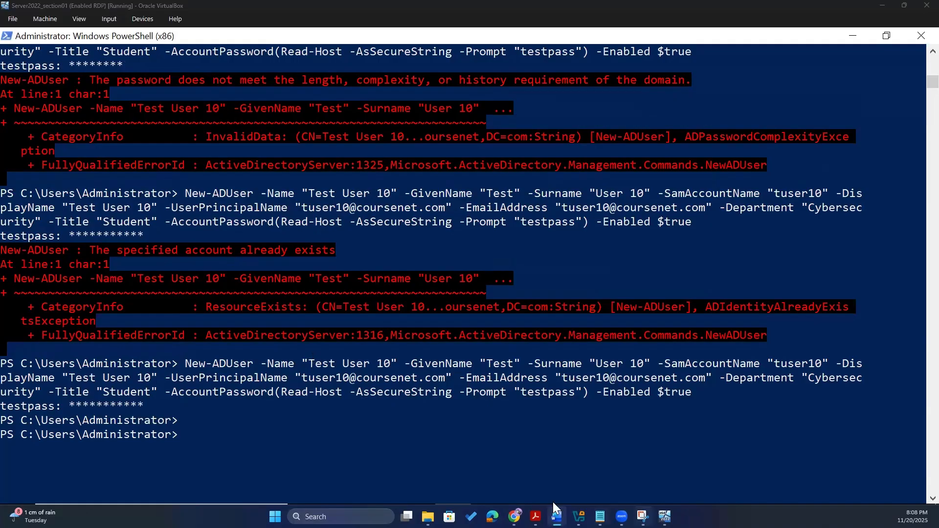
- Refresh the Users container in ADUC so Test User 10 appears
mouse_move(436, 504)
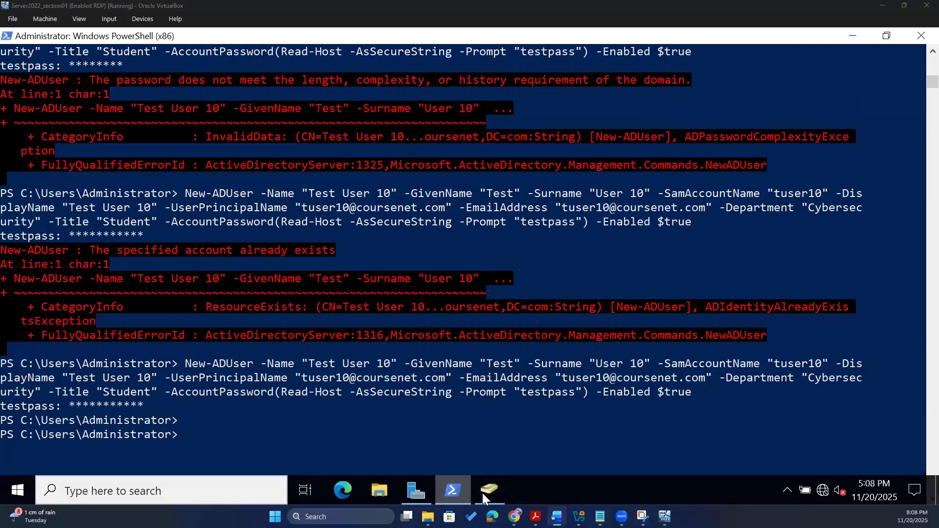
left_click(488, 490)
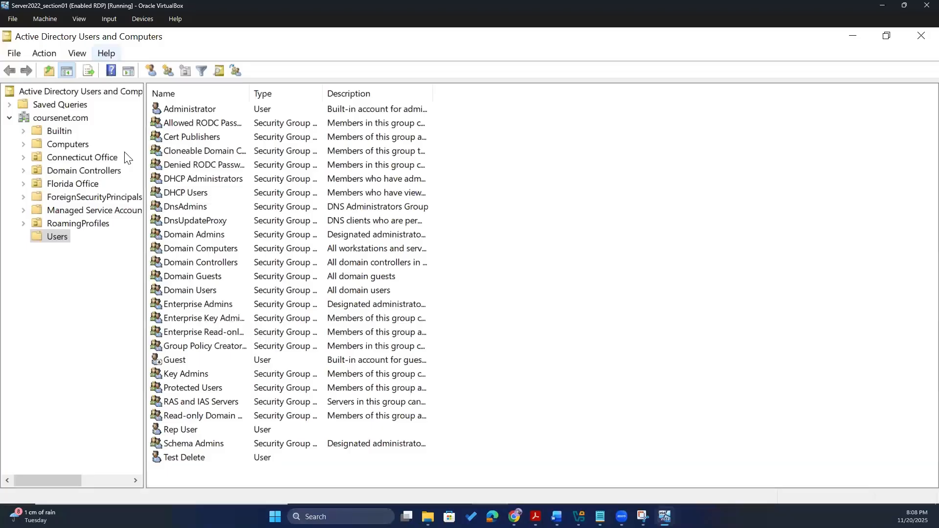
left_click(122, 338)
left_click(164, 69)
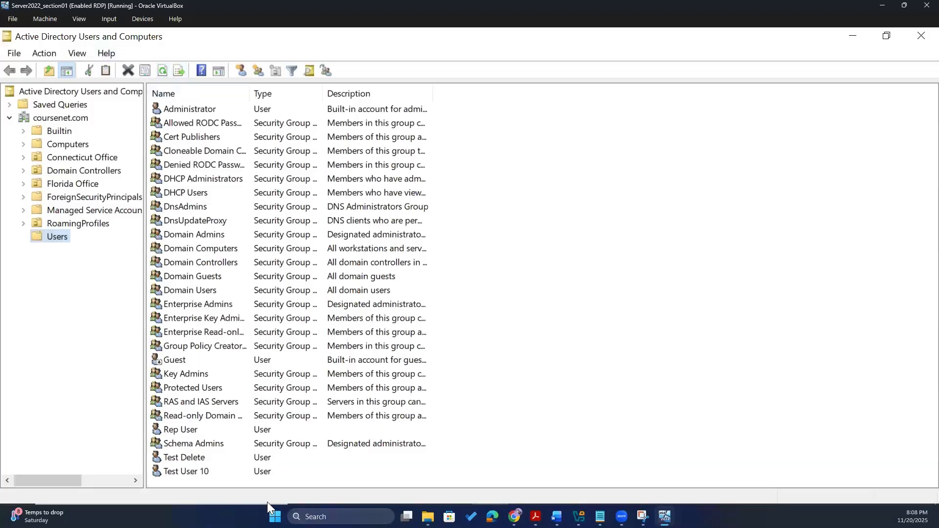
- Review Test User 10's Account tab (logon name tuser10, enabled) and close without changes
double_click(207, 473)
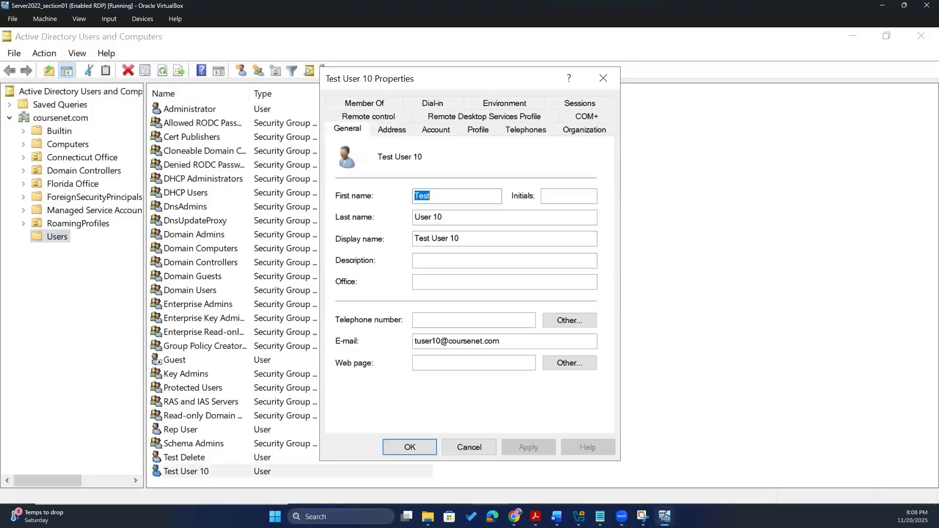
left_click(437, 130)
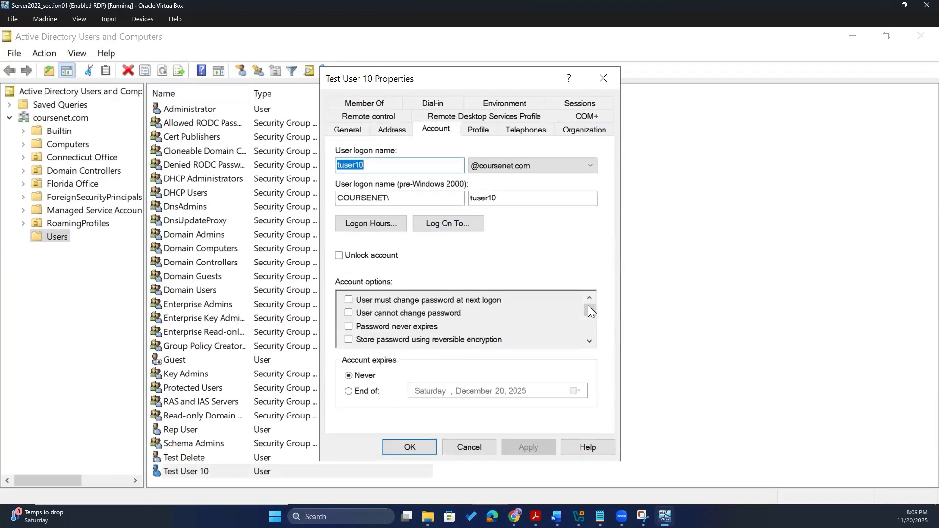
mouse_move(589, 311)
left_mouse_down()
mouse_move(589, 329)
mouse_move(589, 319)
left_mouse_up()
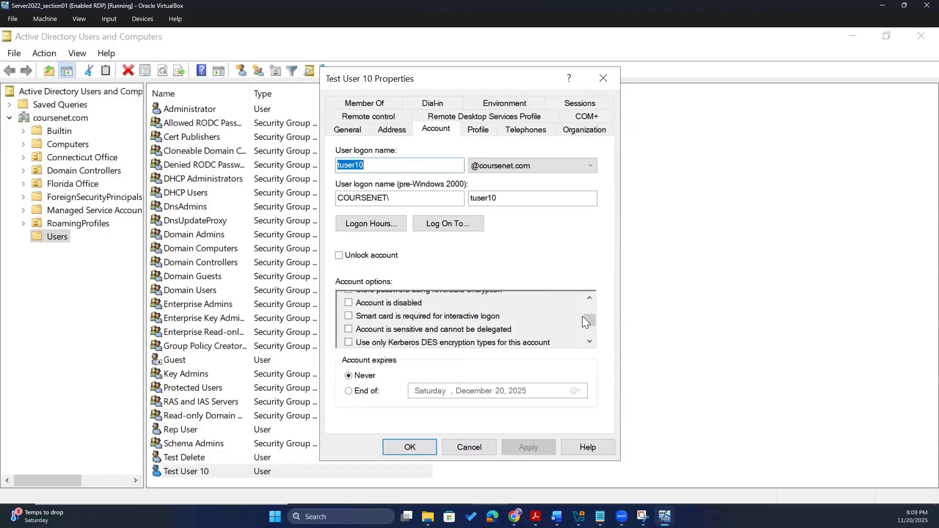
scroll(591, 320, "down", 1)
scroll(593, 316, "up", 1)
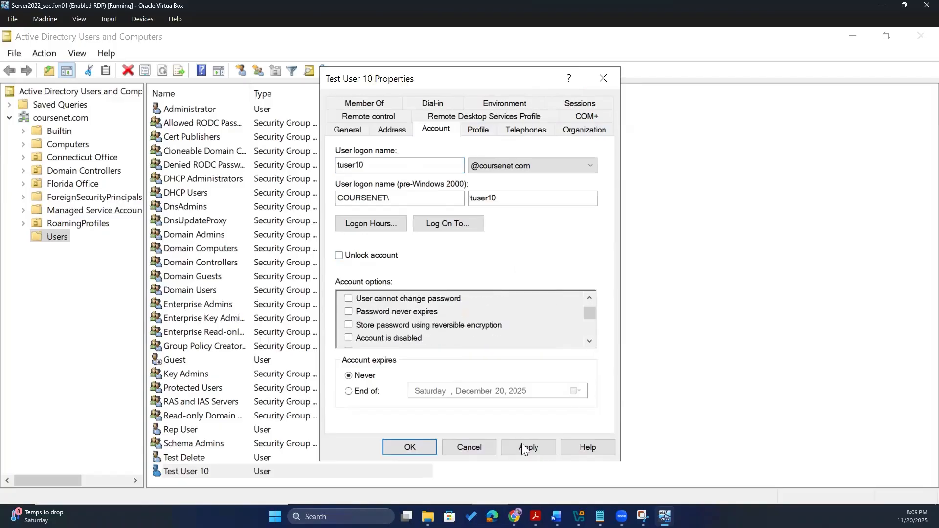
left_click(491, 450)
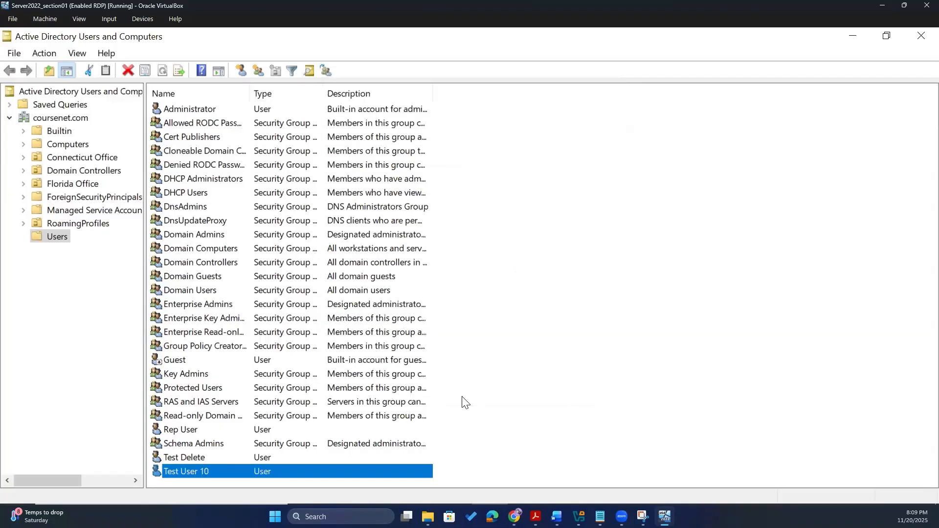
left_click(167, 470)
- Delete Test User 10 from Users, confirm the deletion, and close Active Directory Users and Computers
key("alt+Tab")
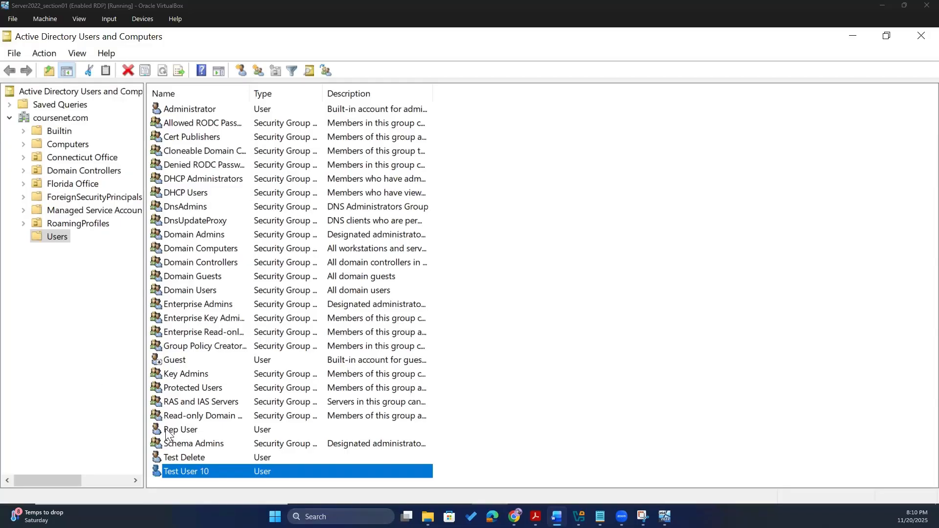
right_click(184, 472)
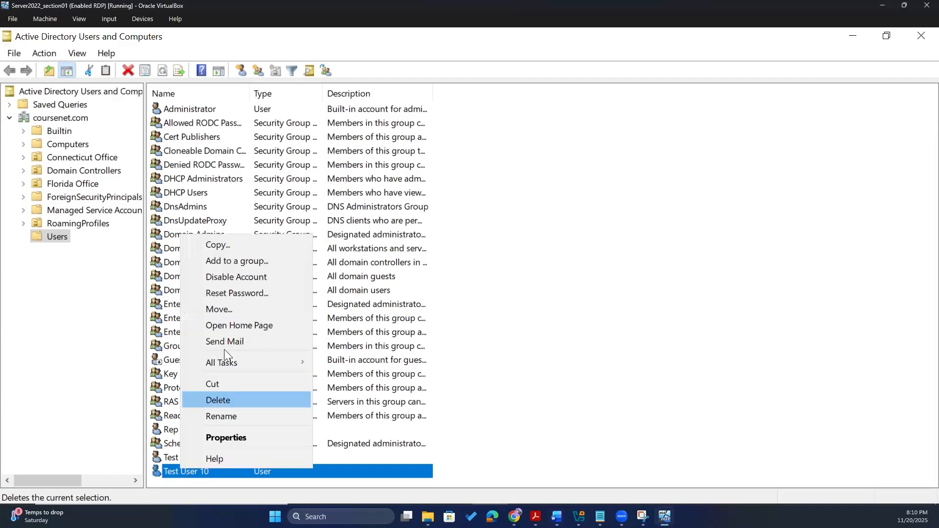
left_click(238, 400)
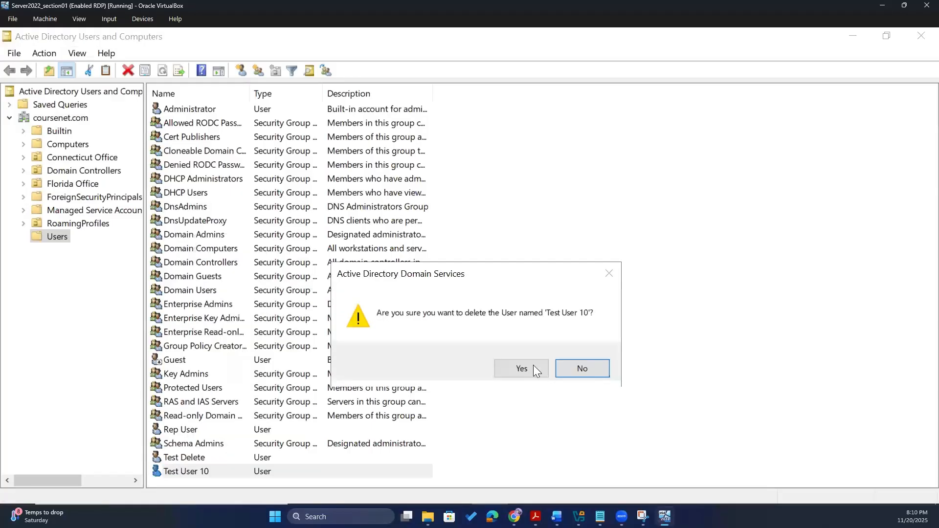
left_click(533, 365)
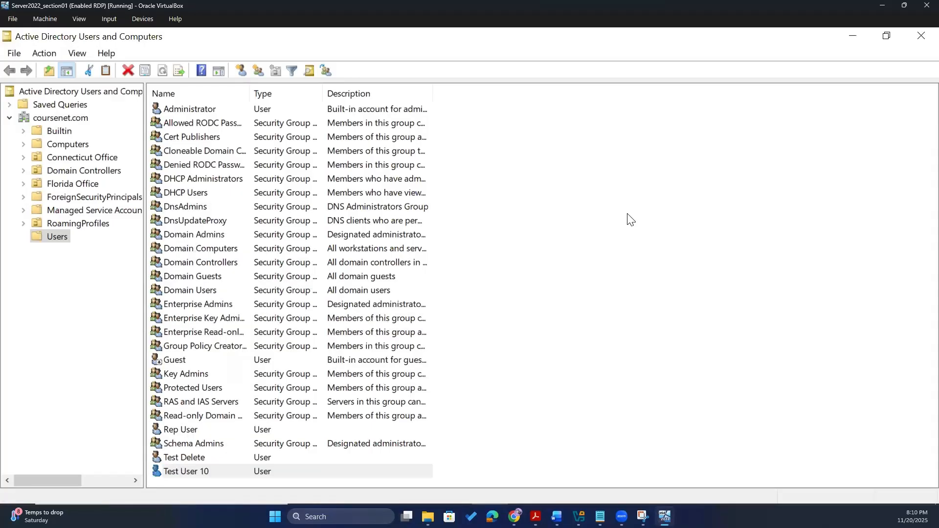
left_click(921, 36)
- Clear the console and recall the short New-ADUser -Name "Test User 10" command from history
left_click(287, 425)
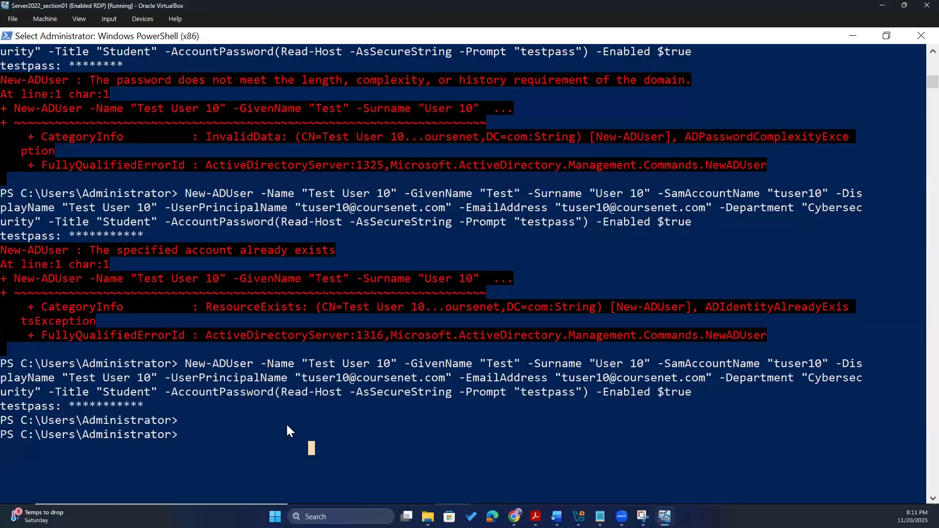
type("clear")
key("Return")
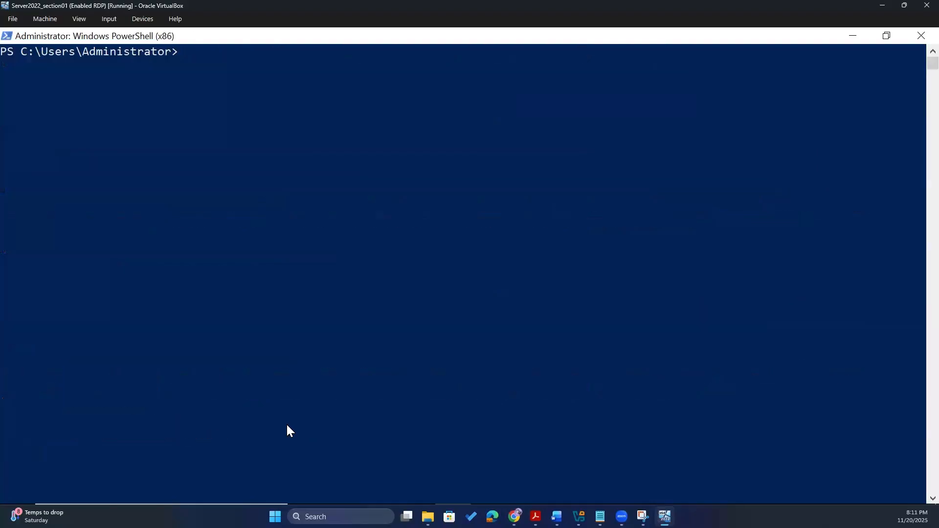
key("ctrl+v")
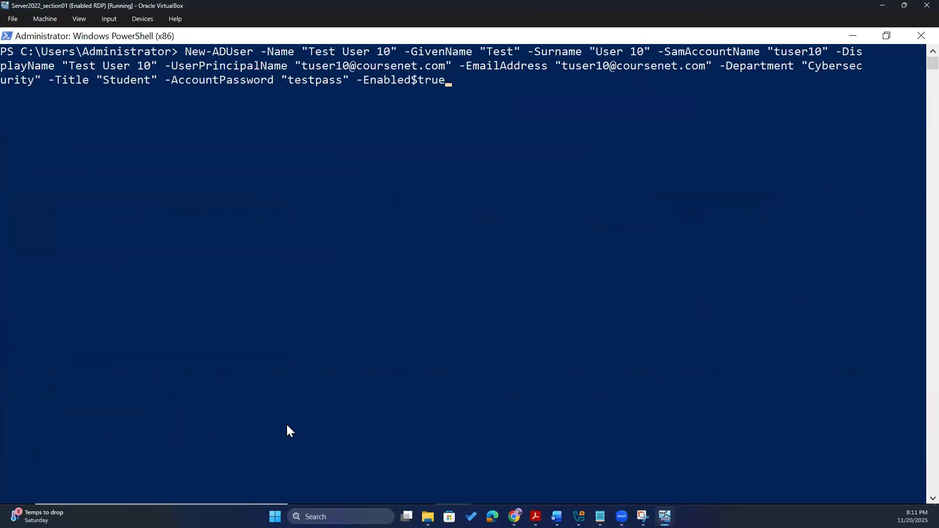
key("Up")
key("Up")
key("Up")
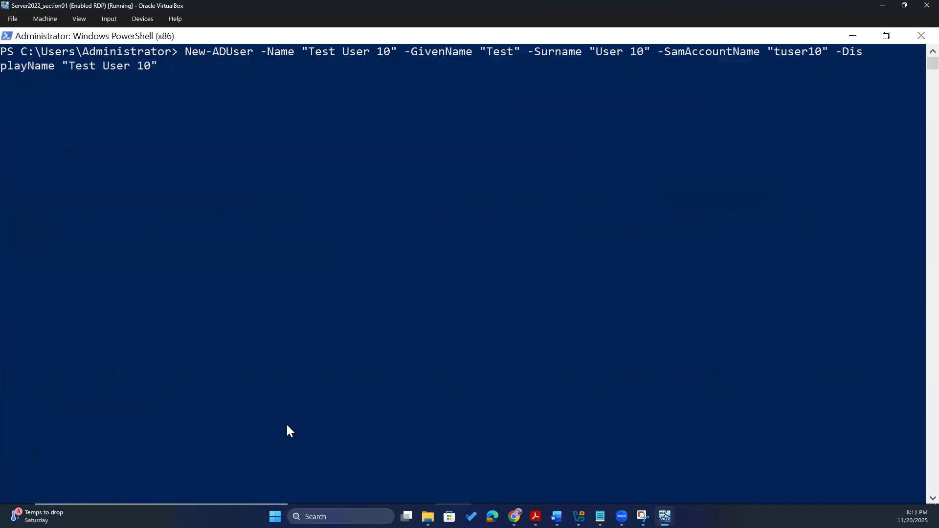
key("Up")
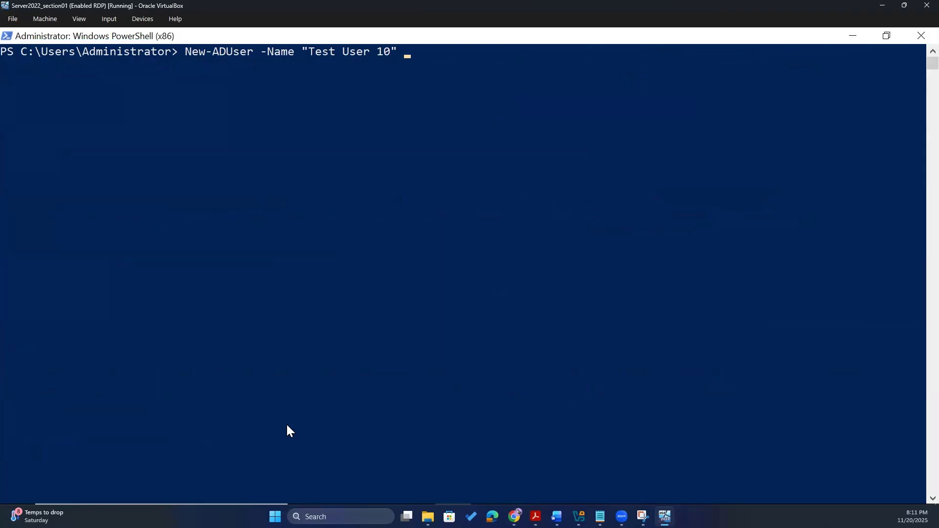
- Add -SamAccountName "tuser10" and -ScriptPath "logon.vbs" to the command and begin -HomeDirectory
type("-SamAccount")
type("Name")
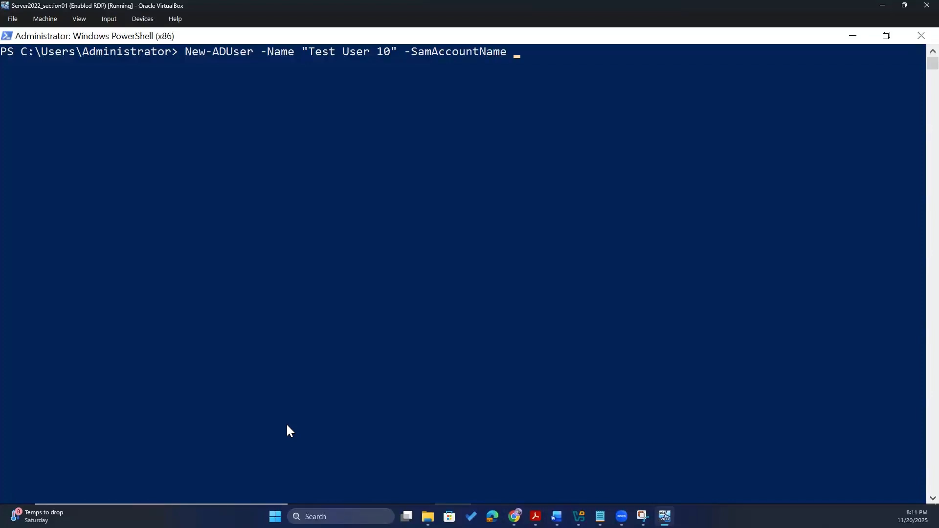
type(" \"\"")
key("Left")
type("tuser10")
type("-Script")
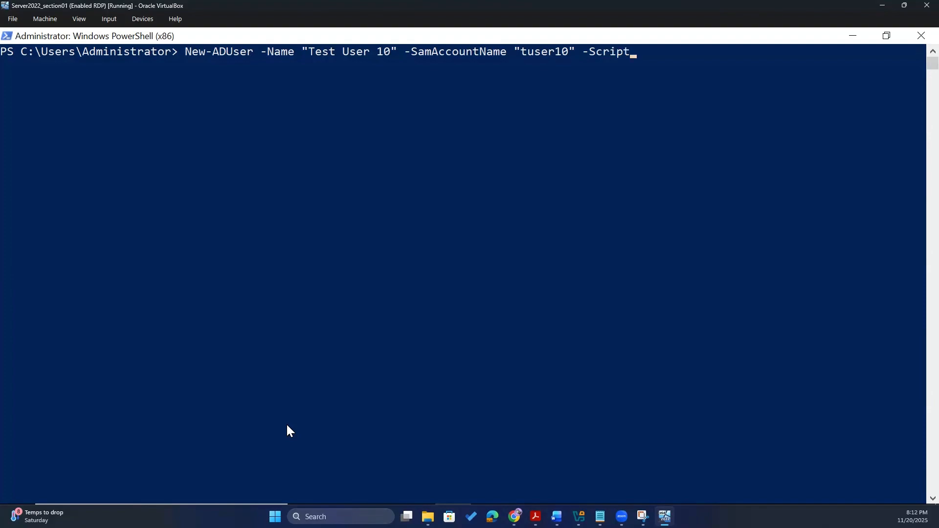
type("Path \"\"")
key("Left")
type("logon.vbs")
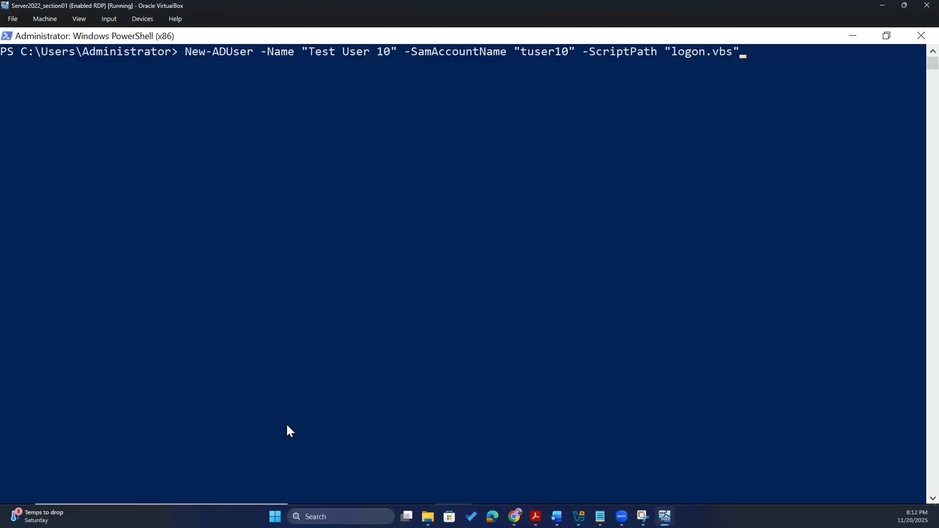
key("End")
type("-Home")
- Append -HomeDirectory "\\server\users\tuser10" and -HomeDrive "H:" to the draft command
type("Directory")
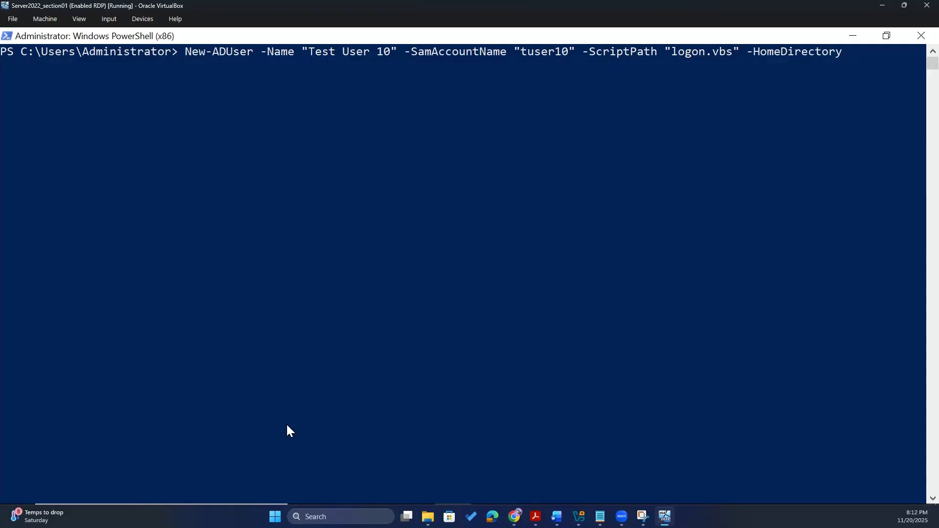
type(" \"\"\\\\server\\users")
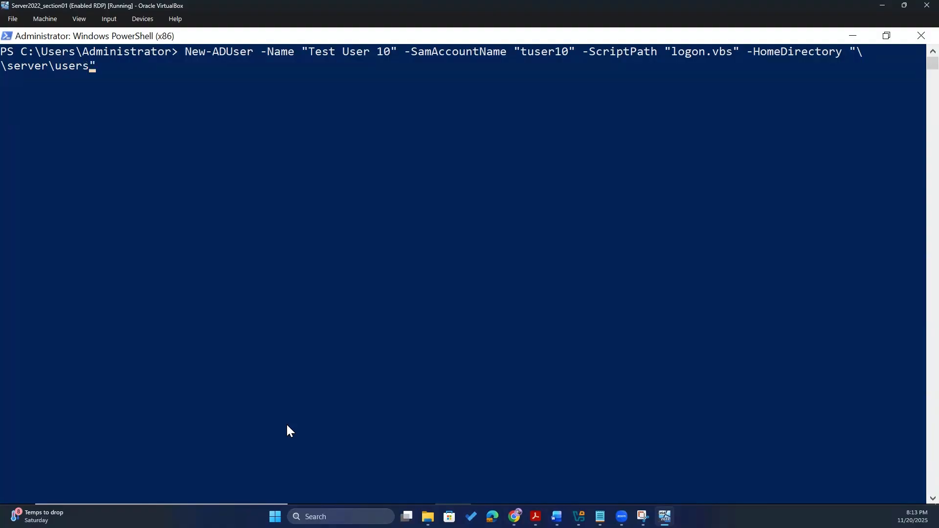
type("\\tuser10")
key("Right")
type("-Home")
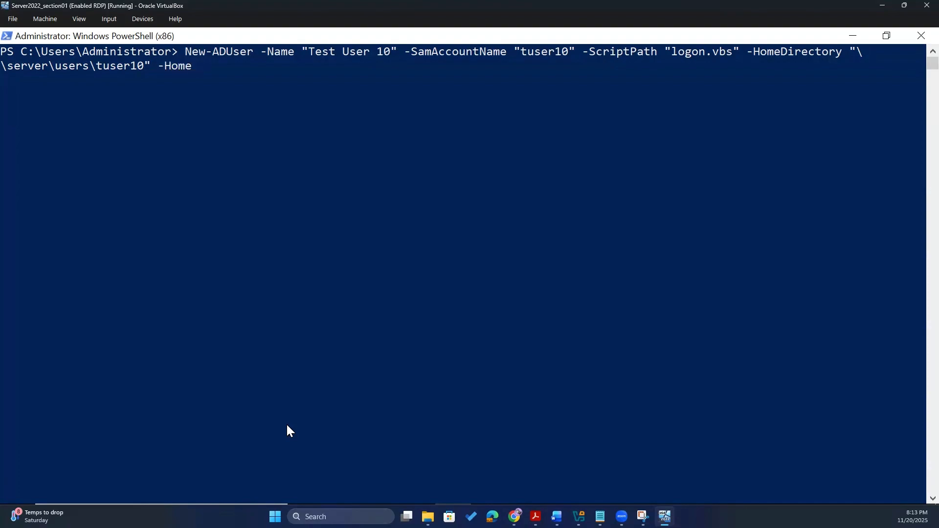
type("Drive \"H: \"\"H:")
left_click(312, 175)
right_click(312, 173)
left_click(338, 73)
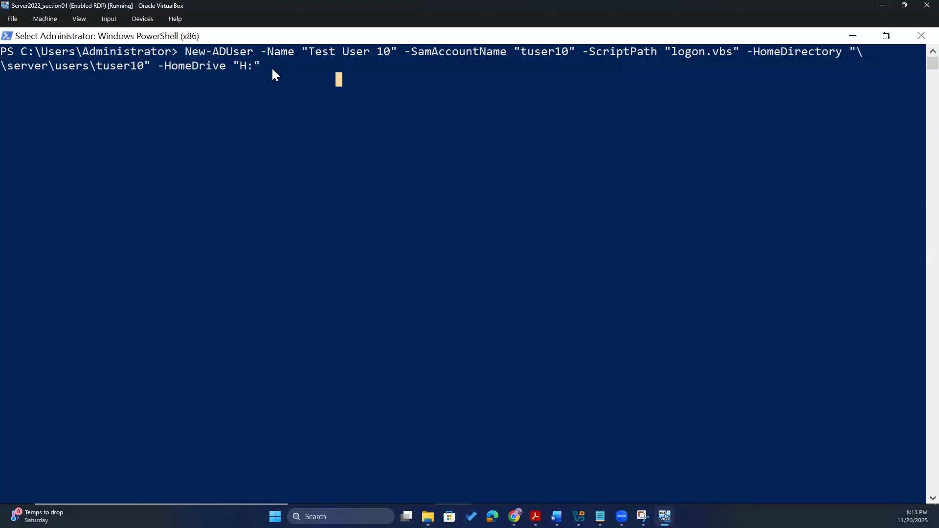
left_click(273, 69)
key("Escape")
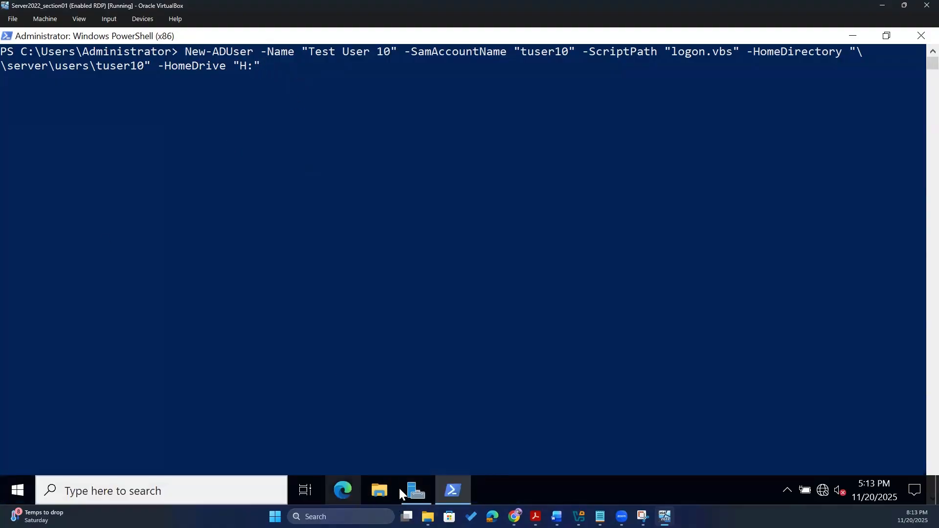
- Browse This PC's drives in File Explorer, then close it
left_click(366, 489)
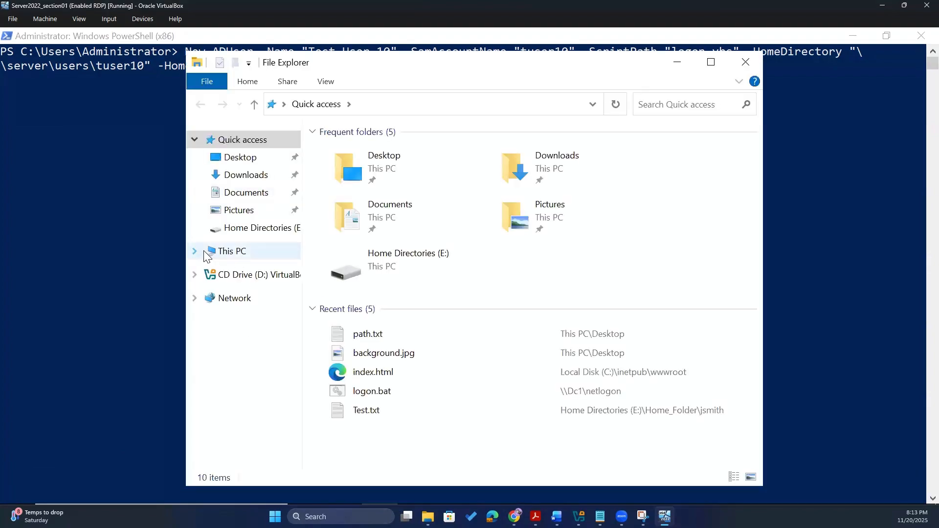
left_click(195, 251)
scroll(274, 360, "down", 2)
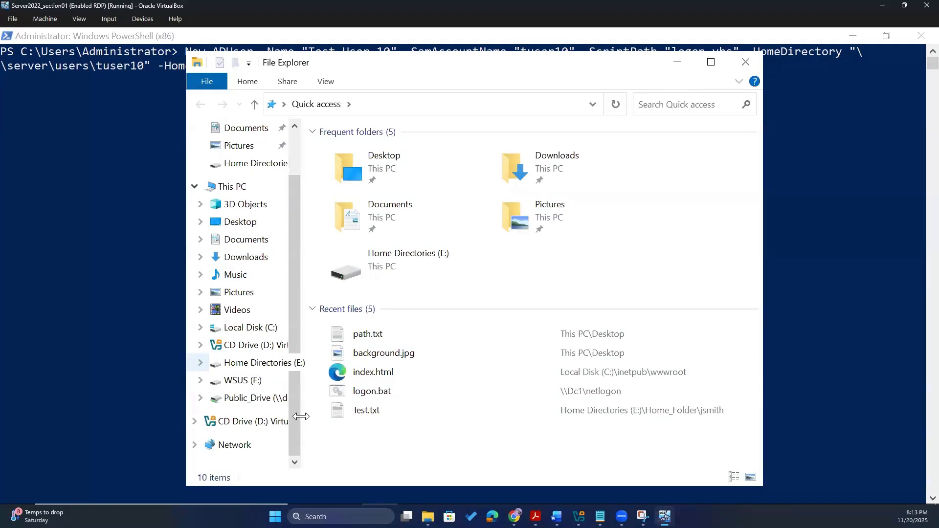
left_click_drag(301, 417, 355, 391)
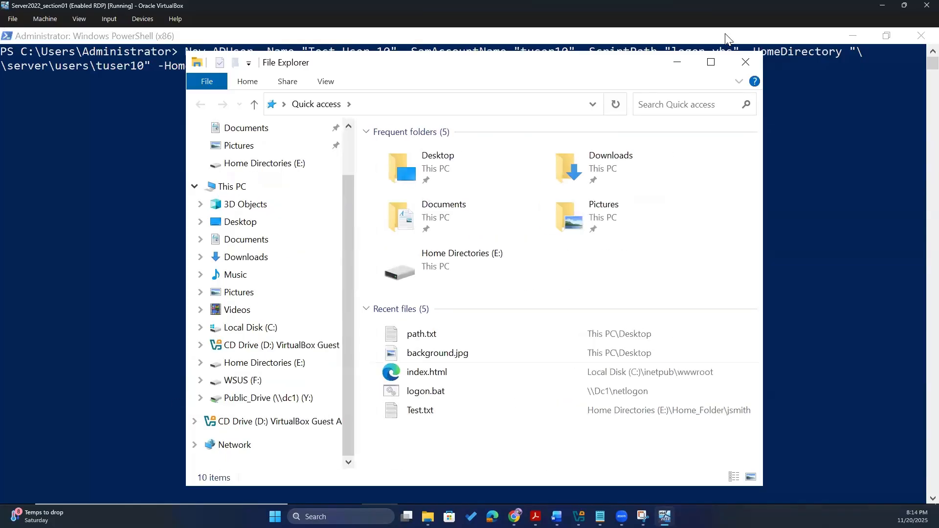
left_click(746, 62)
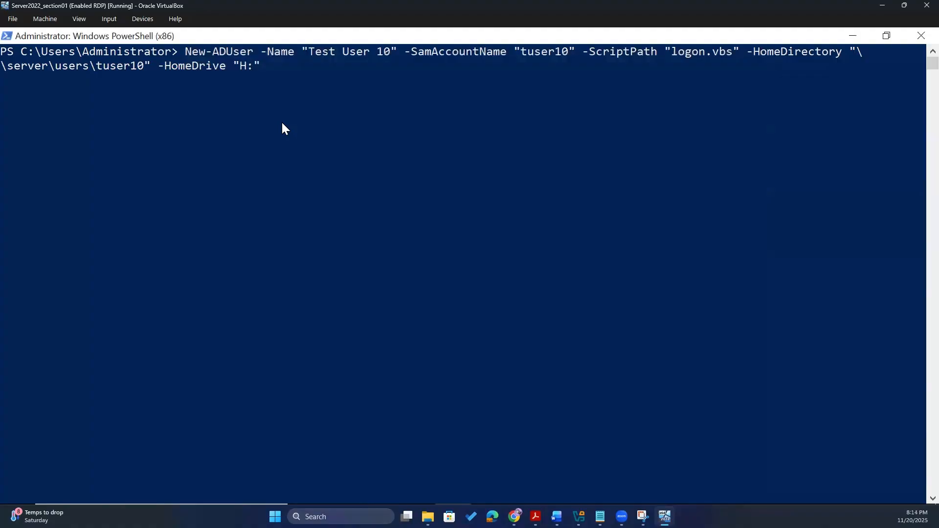
- Run the New-ADUser command creating Test User 10 with the H: home drive
left_click(284, 68)
key("Escape")
key("Return")
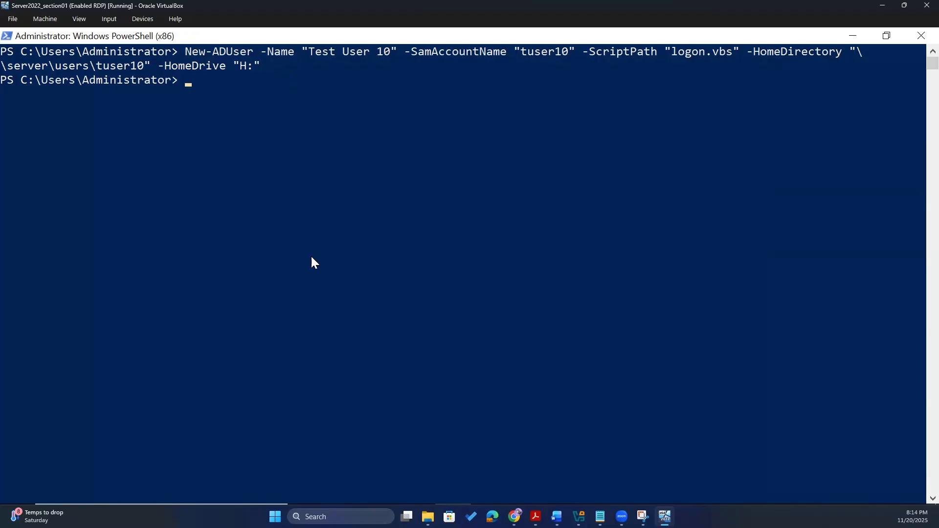
- Browse the Home Directories (E:) drive and C:\Users\Public in File Explorer, then close it
mouse_move(344, 502)
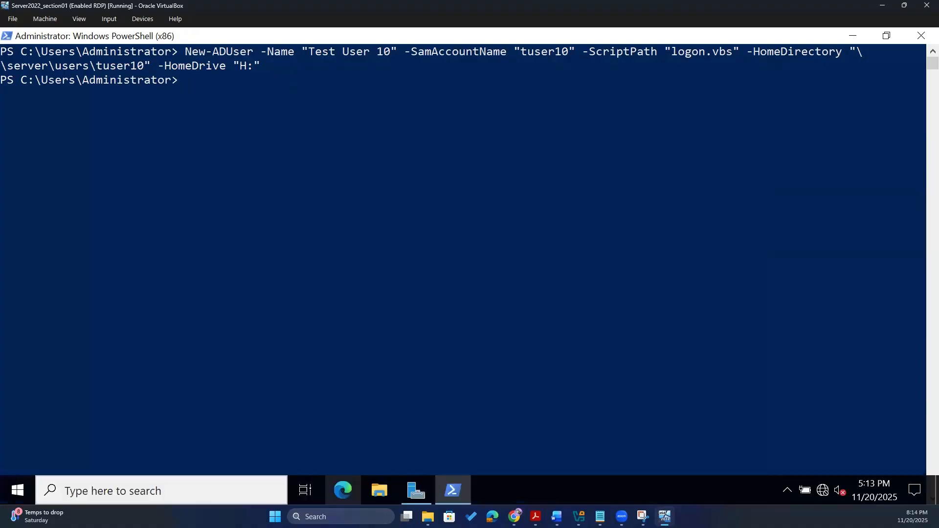
left_click(381, 492)
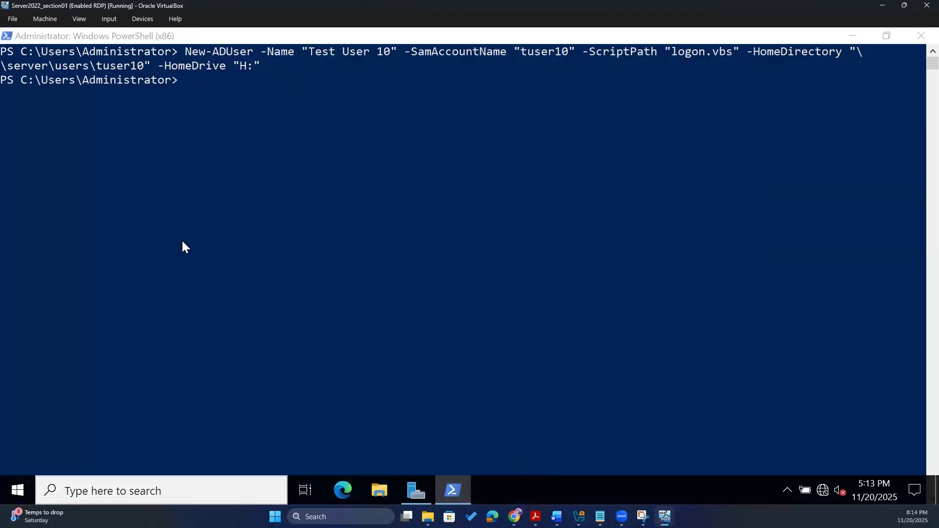
scroll(299, 446, "down", 1)
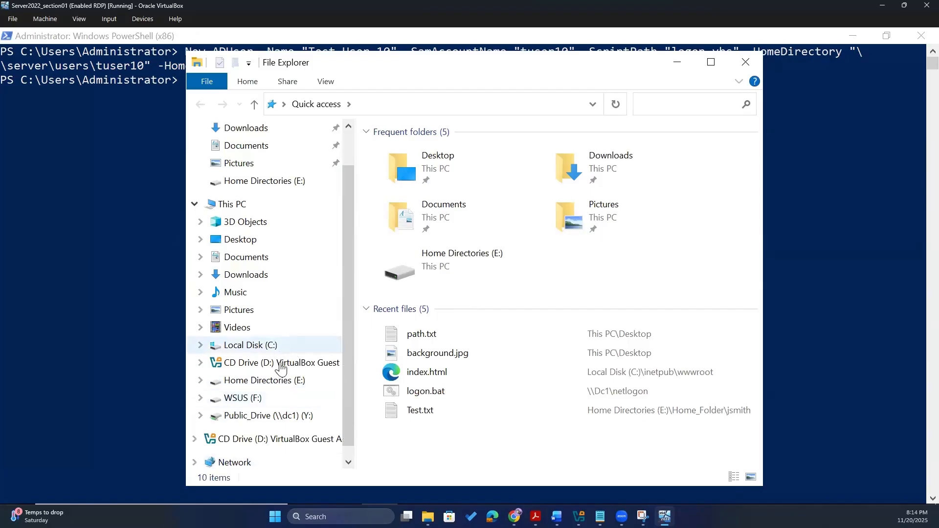
scroll(283, 351, "down", 1)
left_click(252, 186)
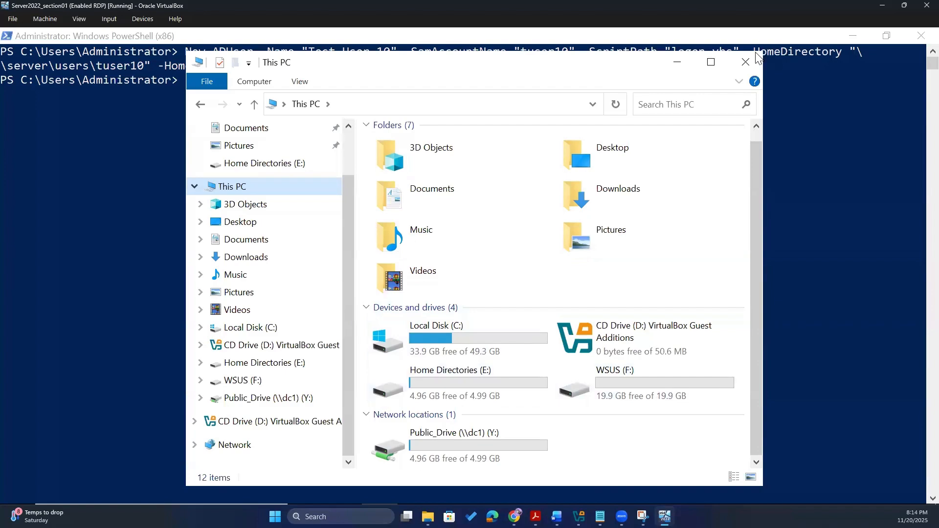
double_click(515, 389)
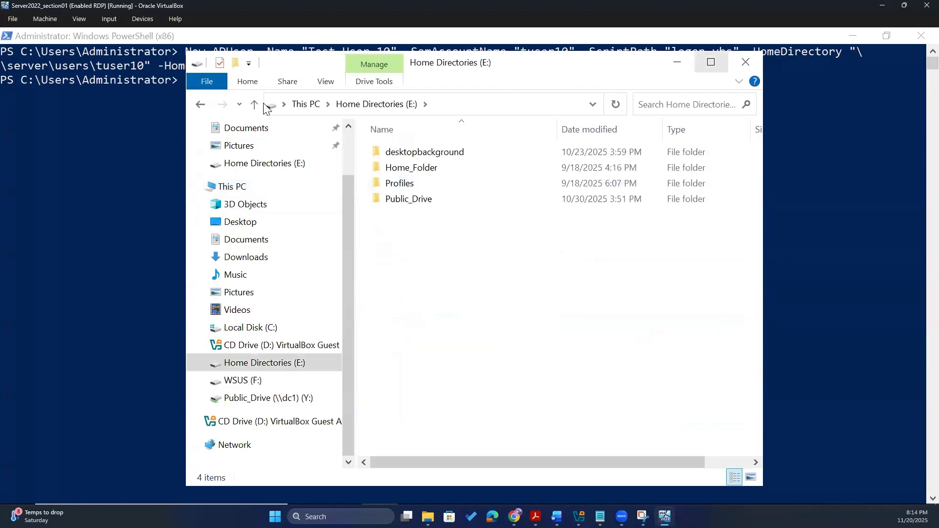
left_click(202, 105)
left_click_drag(498, 63, 539, 76)
double_click(542, 354)
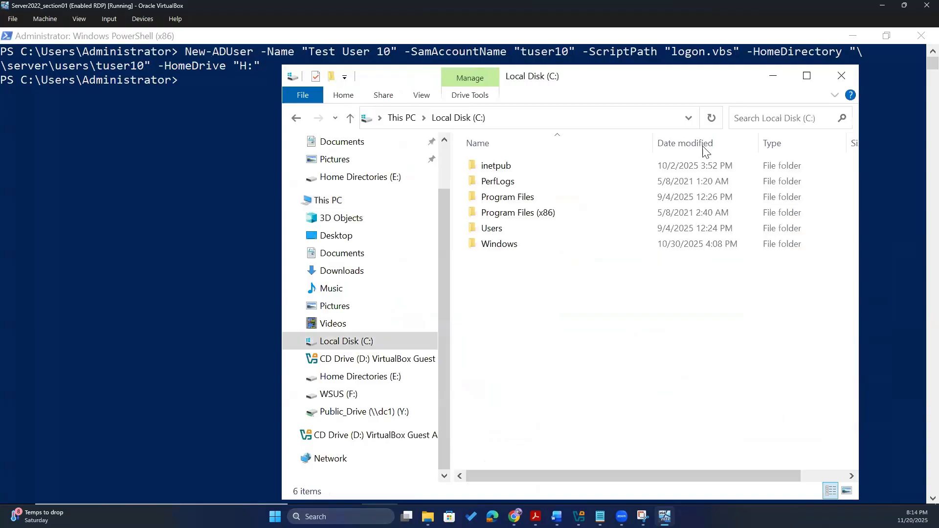
double_click(553, 229)
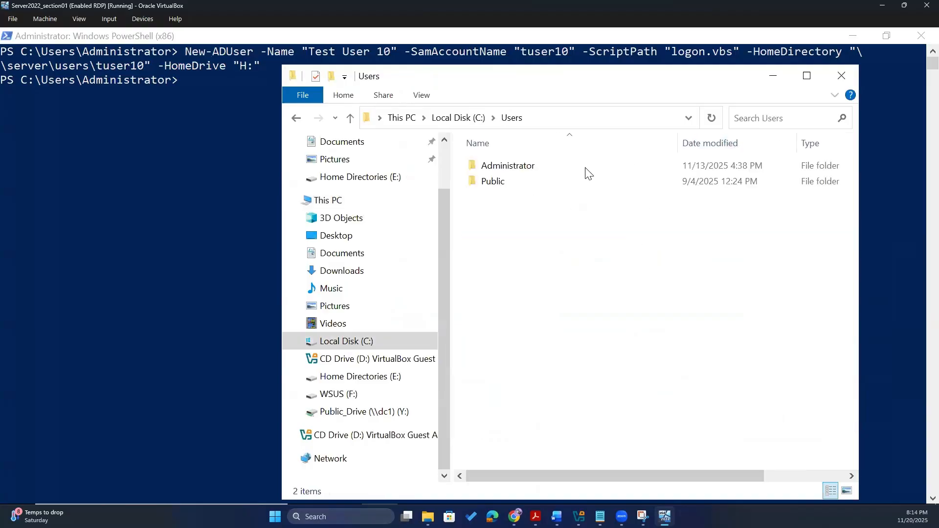
double_click(714, 184)
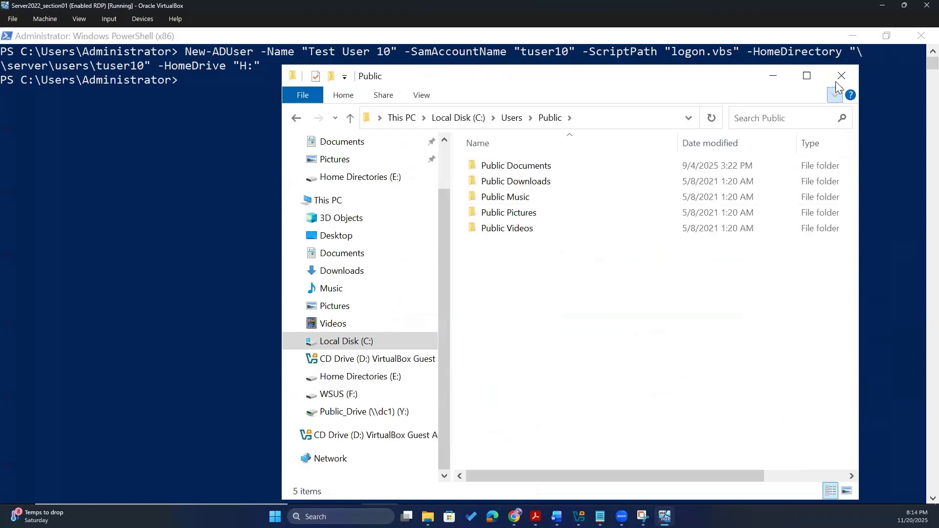
left_click(840, 77)
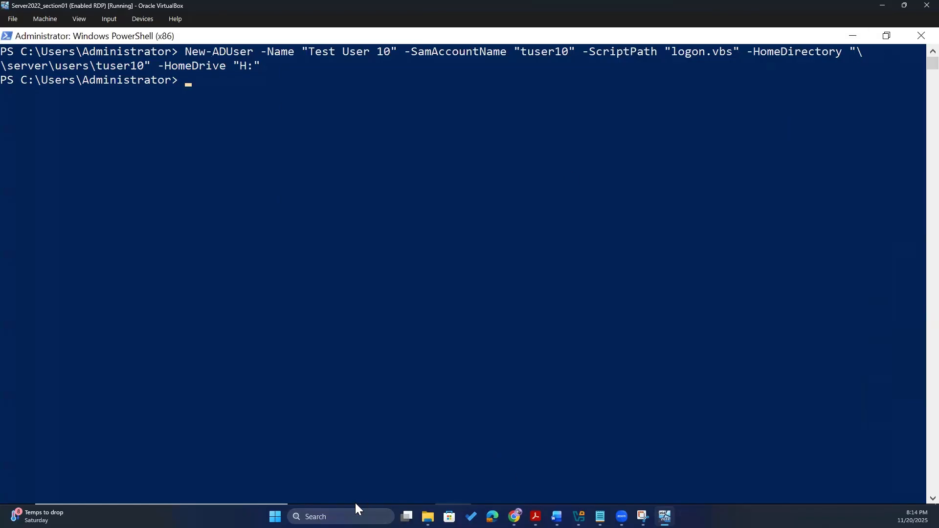
- Launch Active Directory Users and Computers from Server Manager's Tools menu
mouse_move(355, 501)
left_click(450, 497)
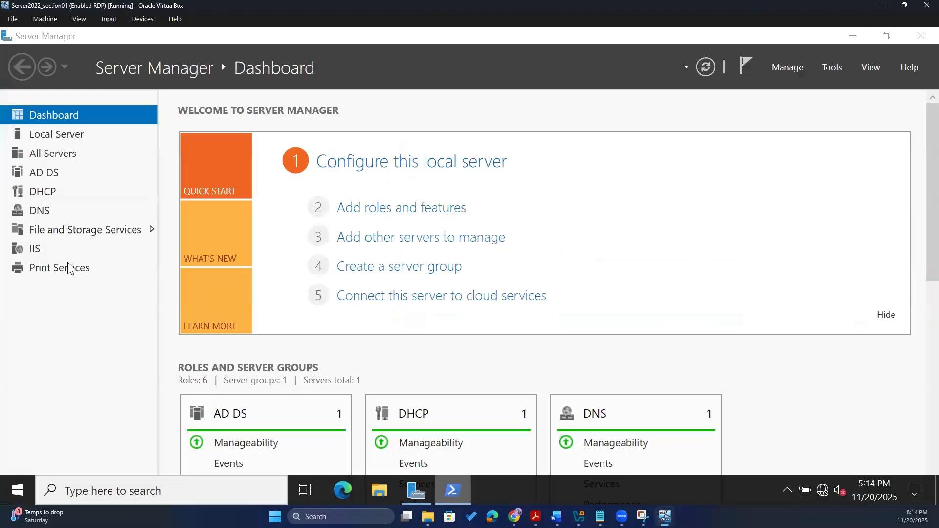
left_click(833, 68)
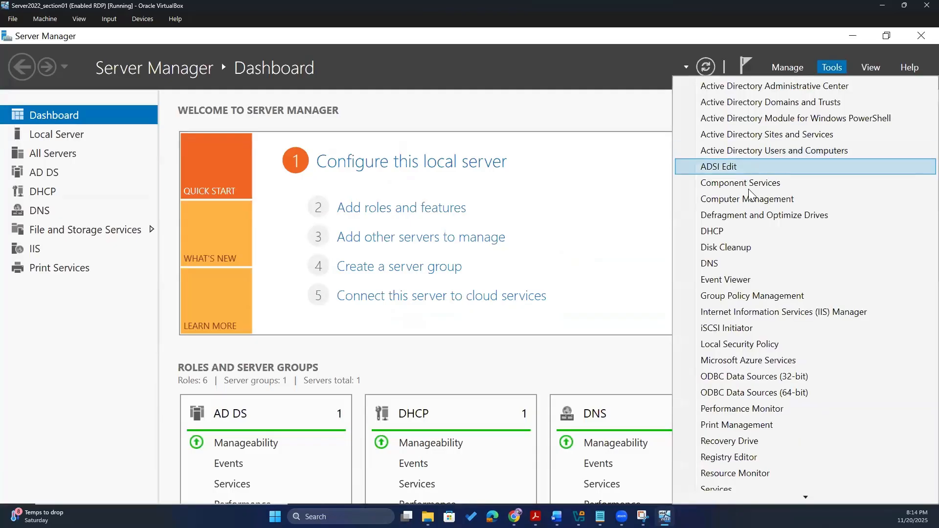
left_click(789, 155)
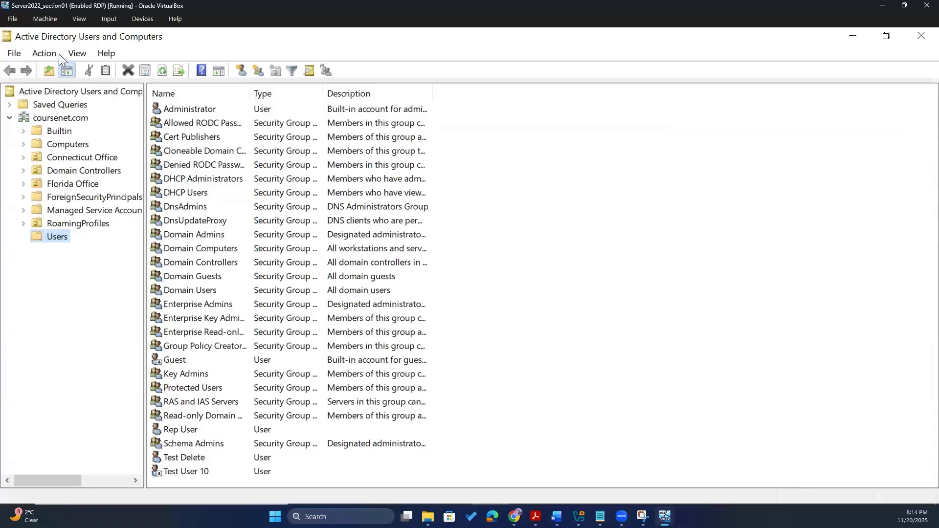
- Check Test User 10's Profile tab: logon script logon.vbs and H: home folder \\server\users\tuser10
left_click(204, 473)
double_click(204, 473)
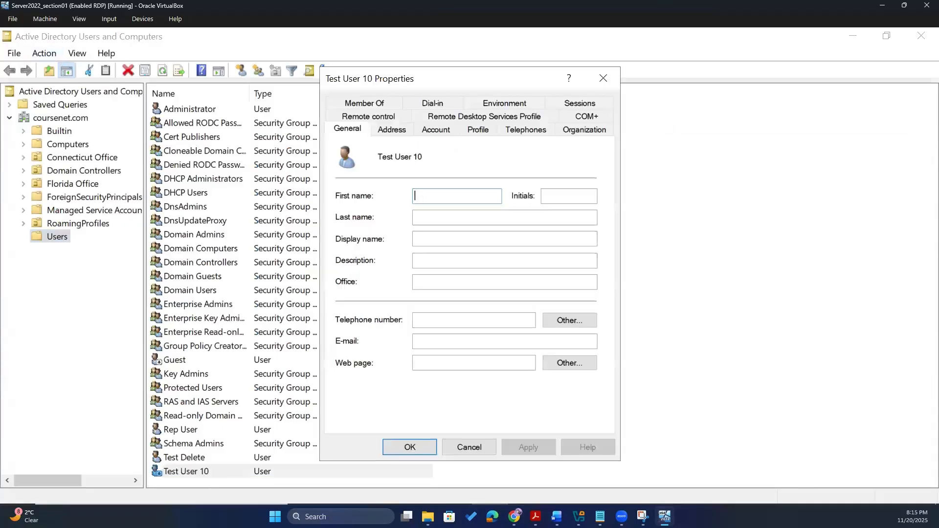
left_click(397, 131)
left_click(425, 132)
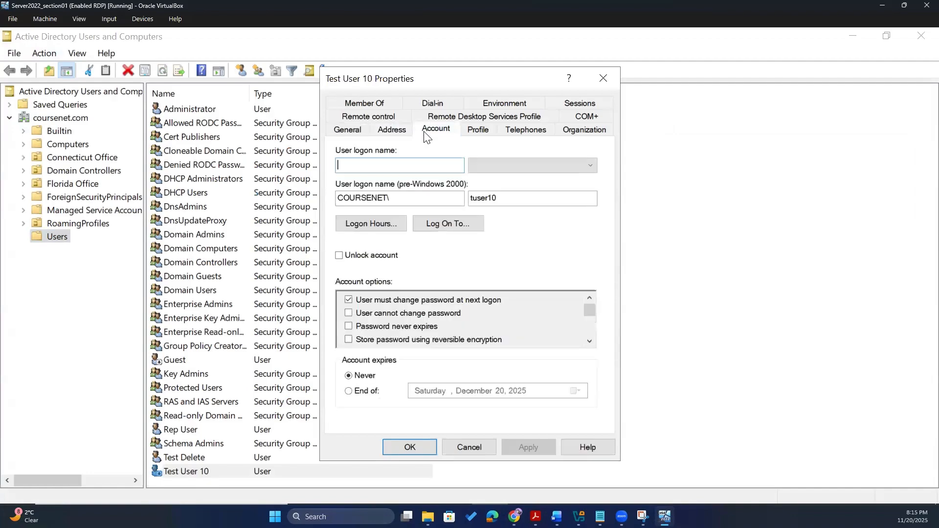
left_click(478, 131)
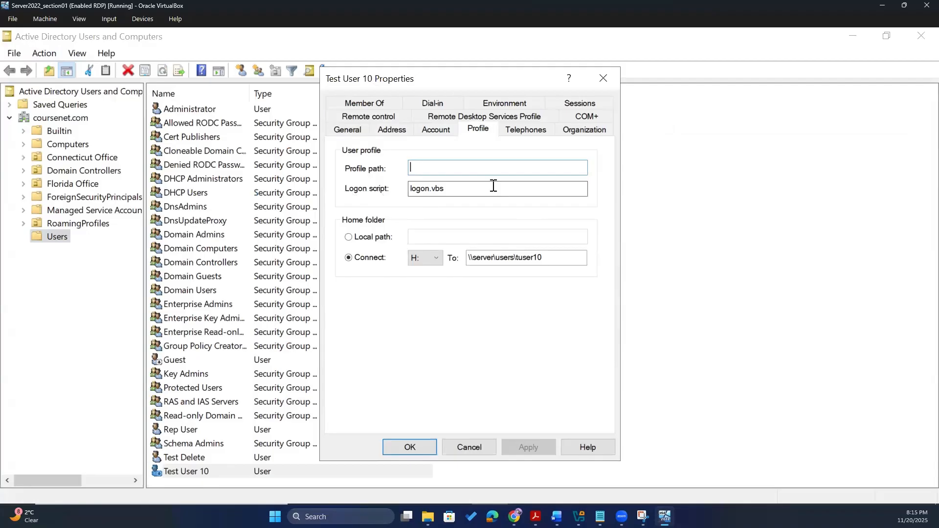
left_click(459, 189)
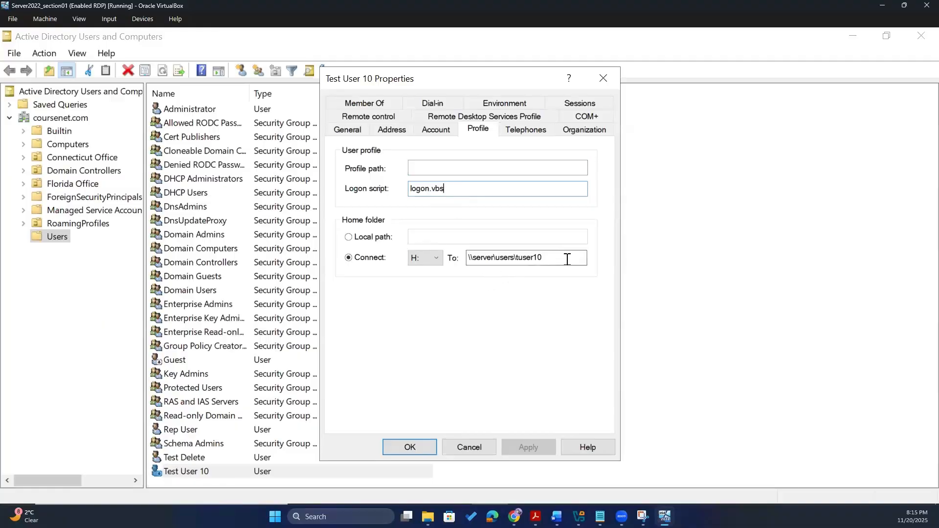
left_click_drag(543, 257, 465, 258)
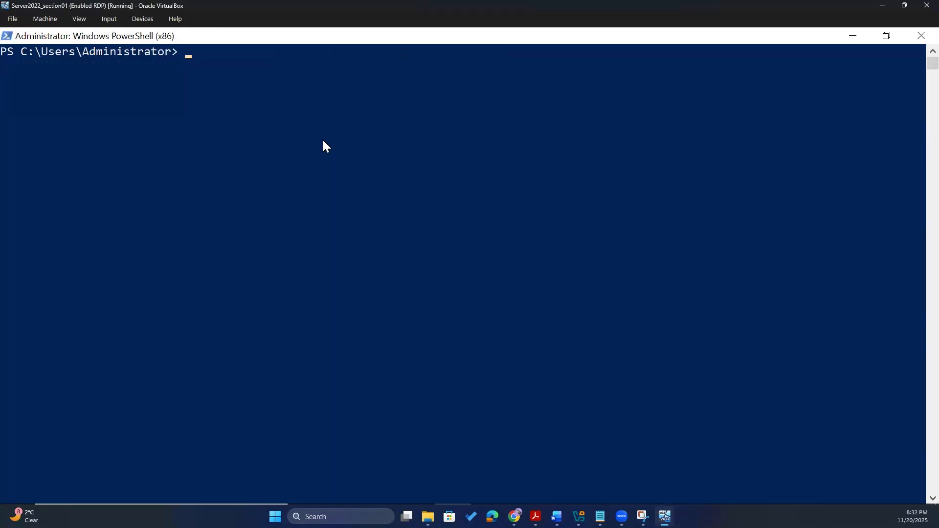
- Run New-ADGroup -Name "TestGroup10" -GroupScope Global -GroupCategory Security
type("New-ADGroup")
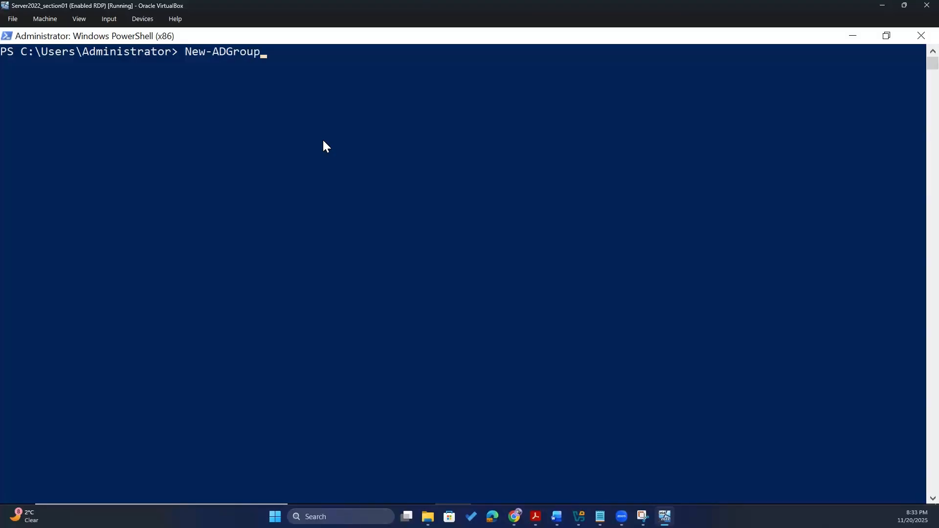
type(" _name")
key("BackSpace")
key("BackSpace")
key("BackSpace")
key("BackSpace")
key("BackSpace")
type("-Name \"\"")
key("Left")
type("Test")
type("Group10")
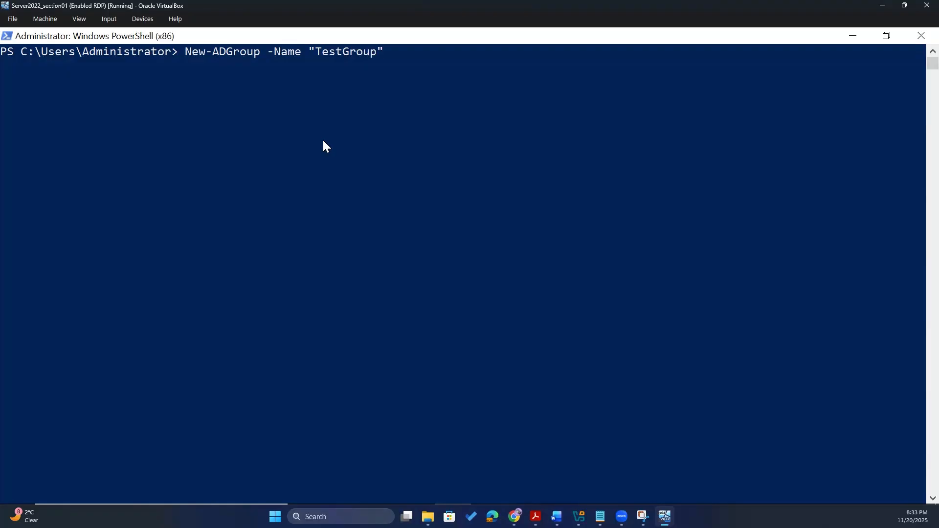
key("Right")
type("-GroupScope")
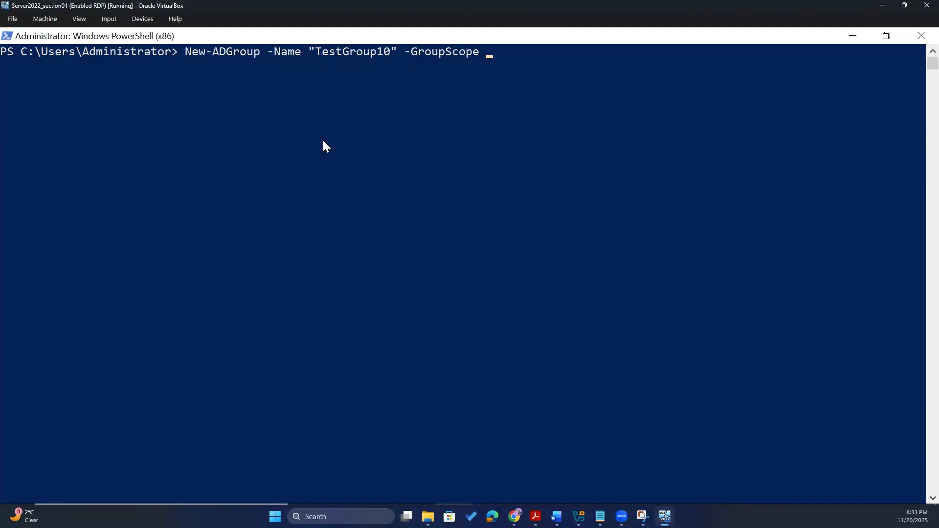
type(" Global -GroupCate")
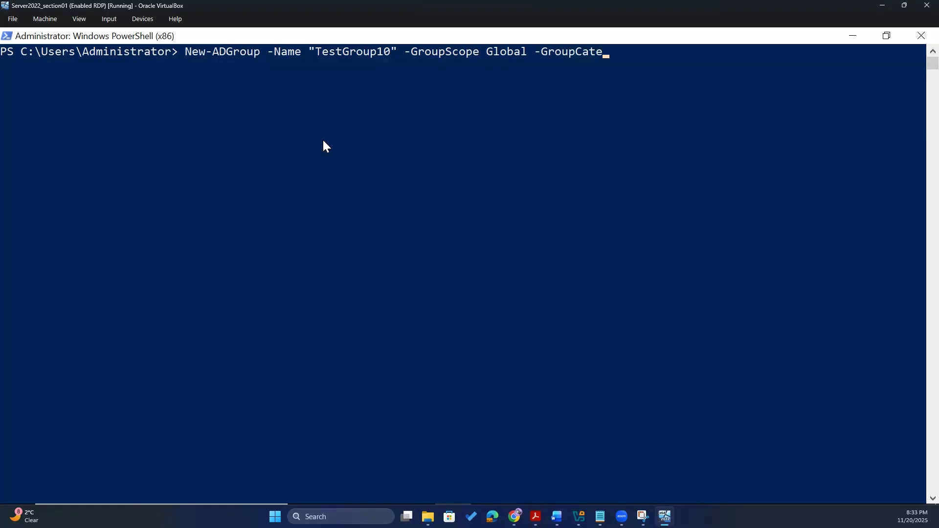
type("gory Security")
key("Return")
- Refresh coursenet.com in ADUC, open Users and select the TestGroup10 security group
key("alt+Tab")
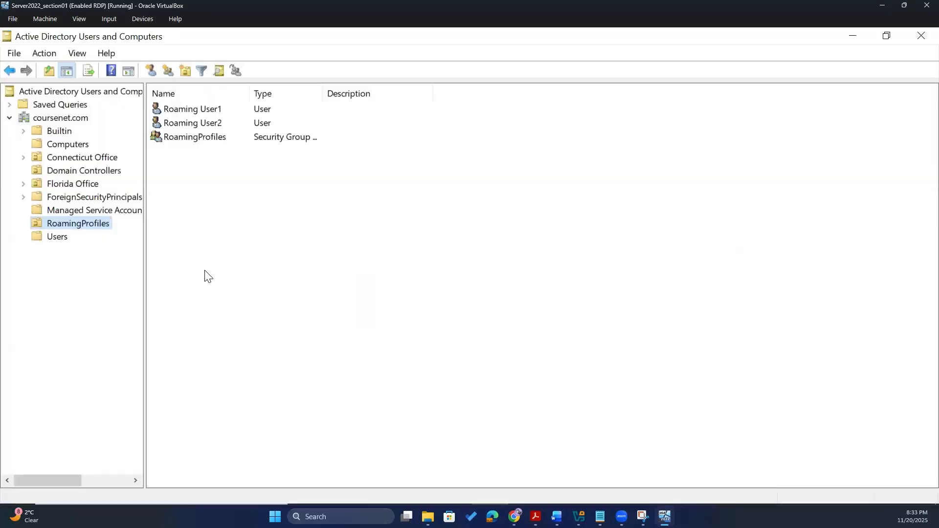
left_click(61, 118)
left_click(180, 222)
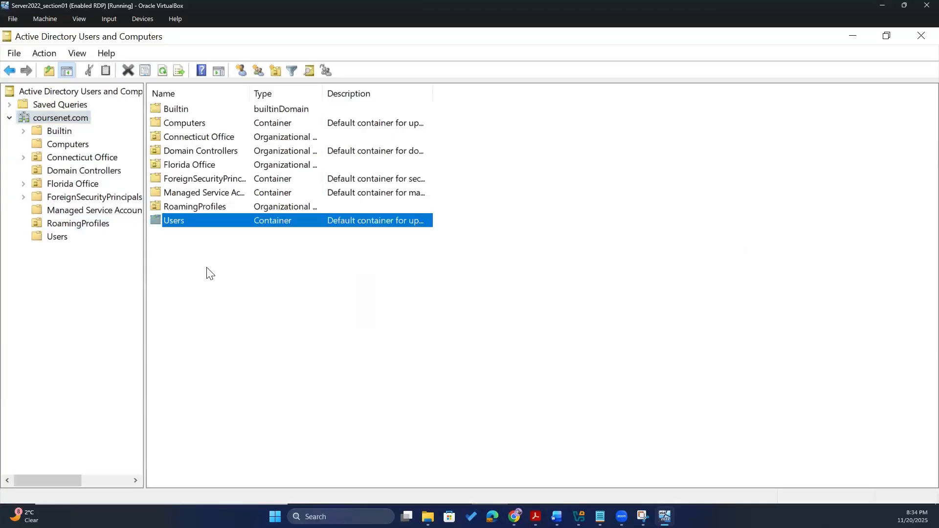
left_click(206, 267)
left_click(130, 70)
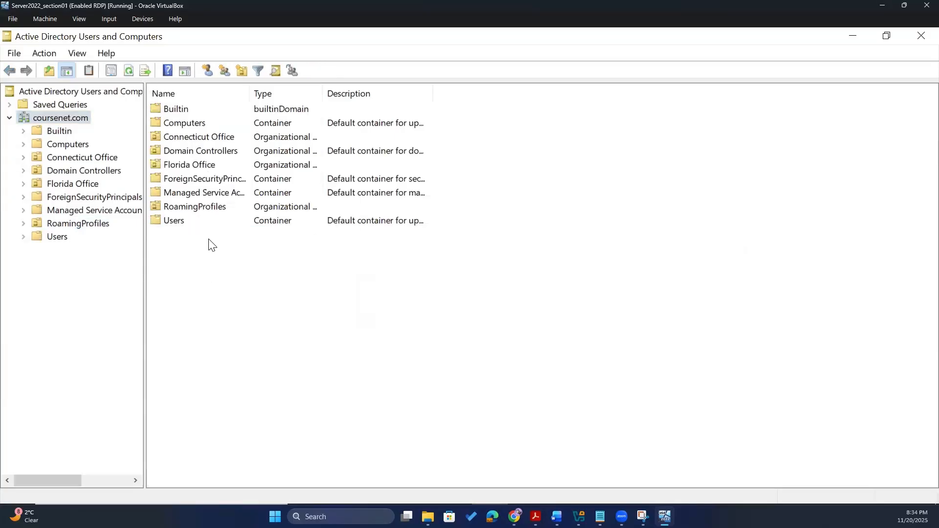
double_click(178, 222)
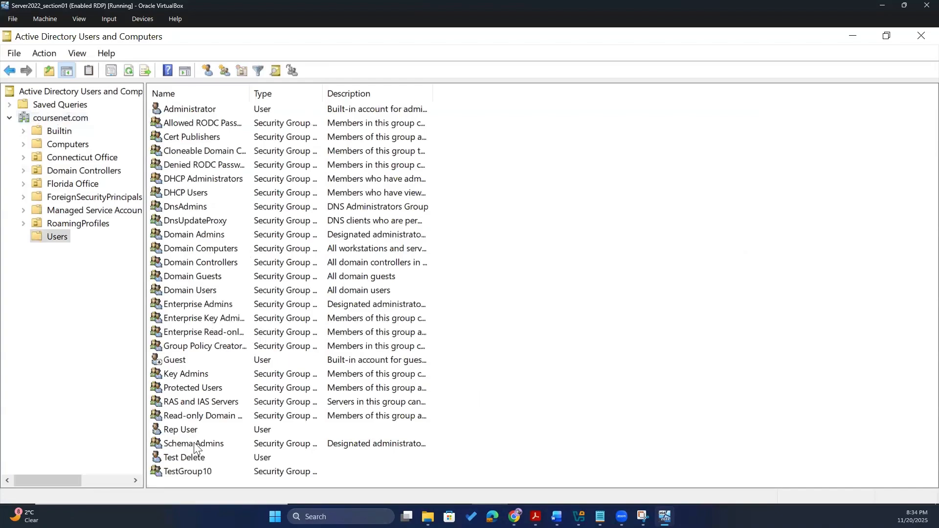
left_click(185, 473)
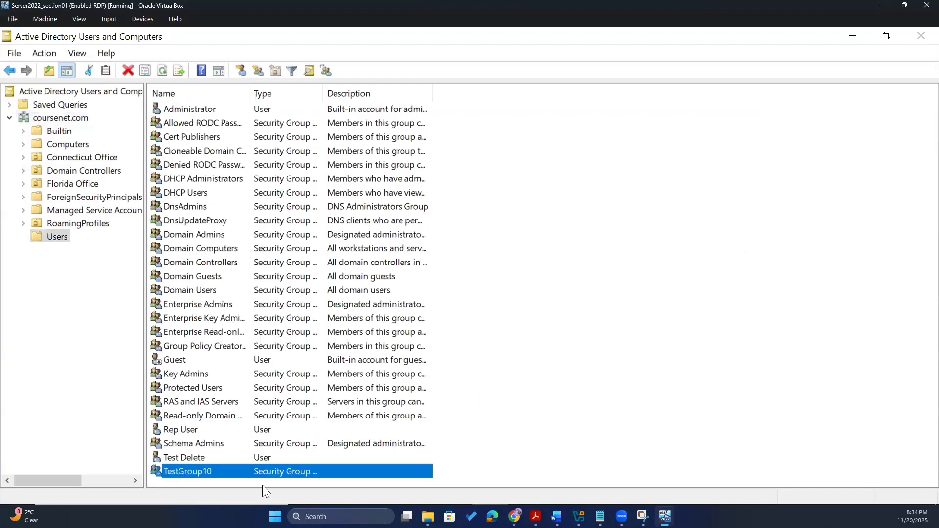
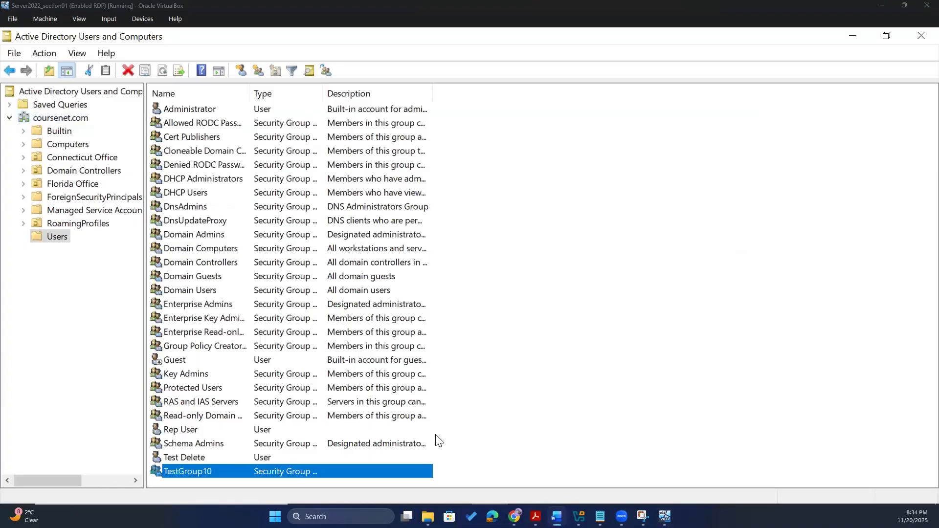
- Return to PowerShell and copy the TestGroup10 New-ADGroup command
key("alt+Tab")
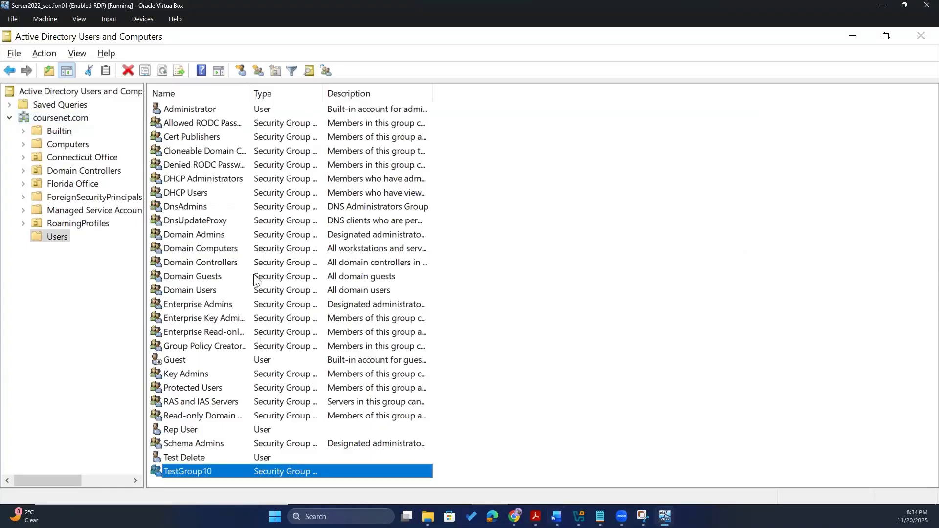
key("alt+Tab")
mouse_move(183, 52)
left_mouse_down()
mouse_move(286, 63)
mouse_move(690, 49)
mouse_move(185, 54)
left_mouse_up()
right_click(681, 49)
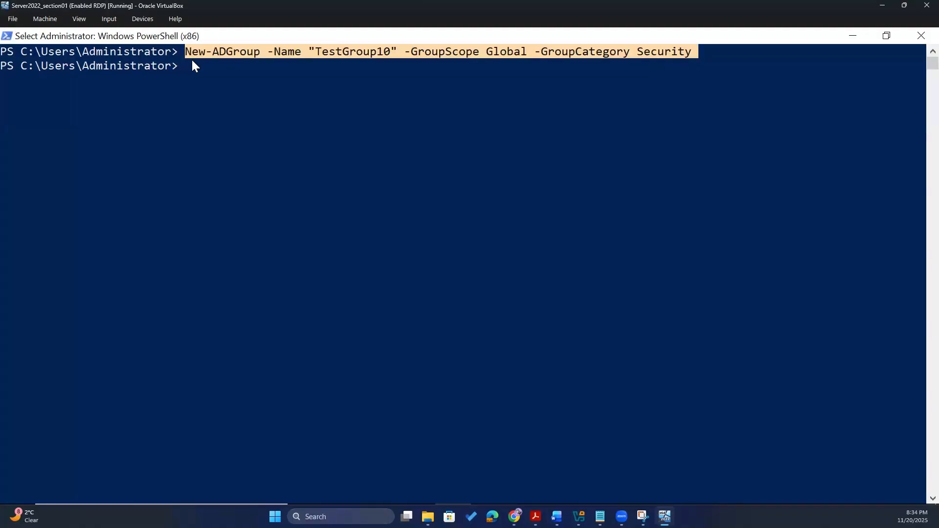
- Reuse the copied command and start typing Add-ADGroupMember -Identity "ruser1" -Member
right_click(192, 60)
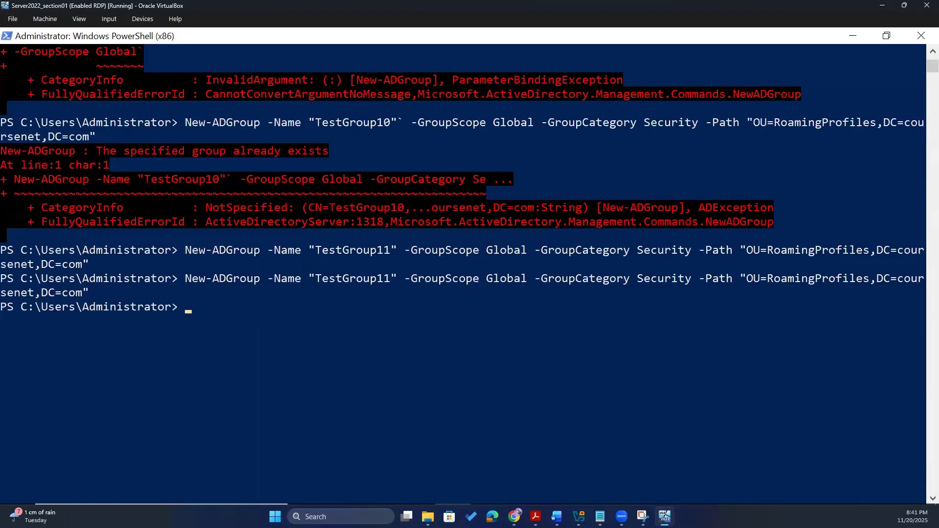
left_click(252, 319)
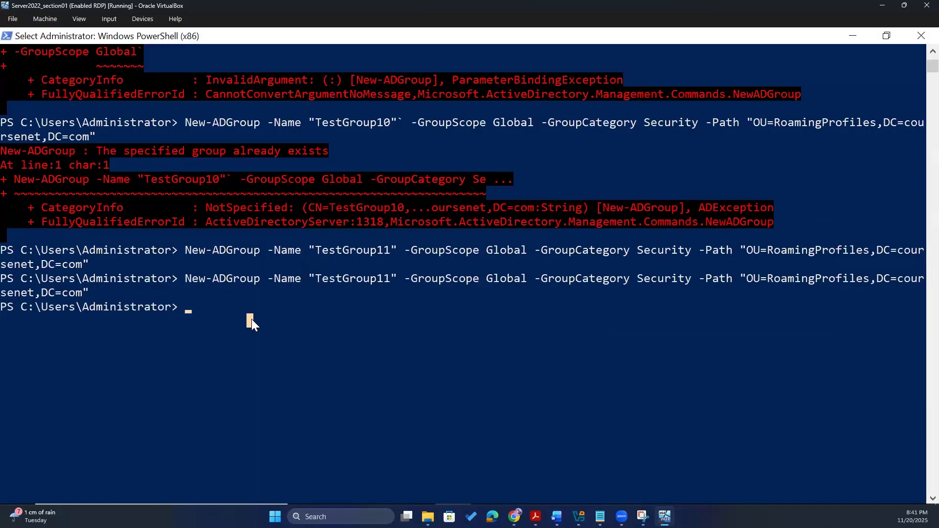
type("Add")
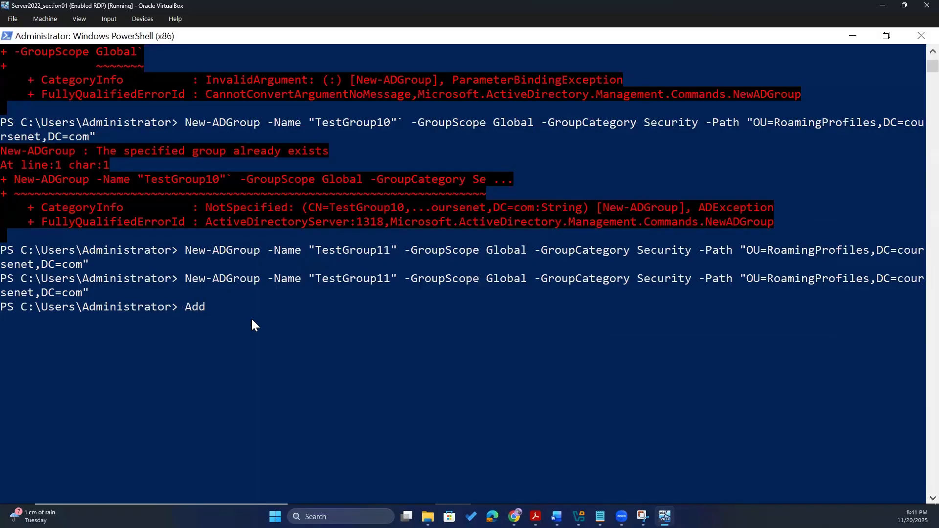
type("-ADGroupMember -Identity")
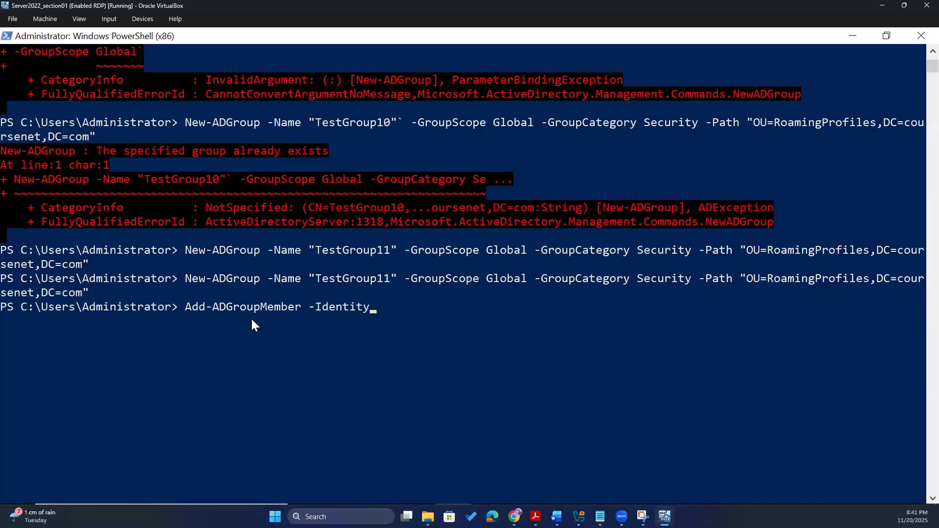
type(" \"ruser1\" -Member")
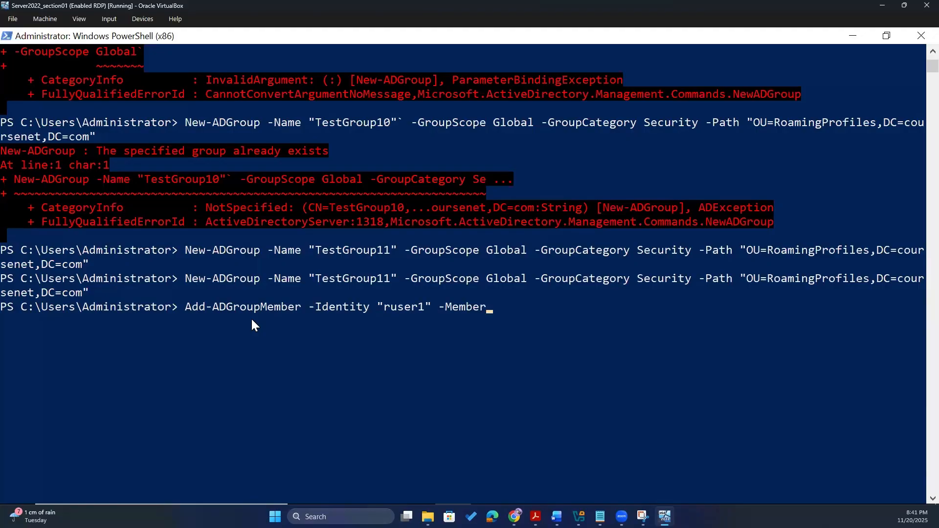
- Change the identity to "TestGroup11" and correct the parameter to -Members
key("Left")
key("Left")
key("Left")
key("Left")
key("Left")
key("Left")
key("Left")
key("Left")
key("Left")
key("Left")
key("Right")
key("BackSpace")
key("BackSpace")
key("BackSpace")
key("BackSpace")
key("BackSpace")
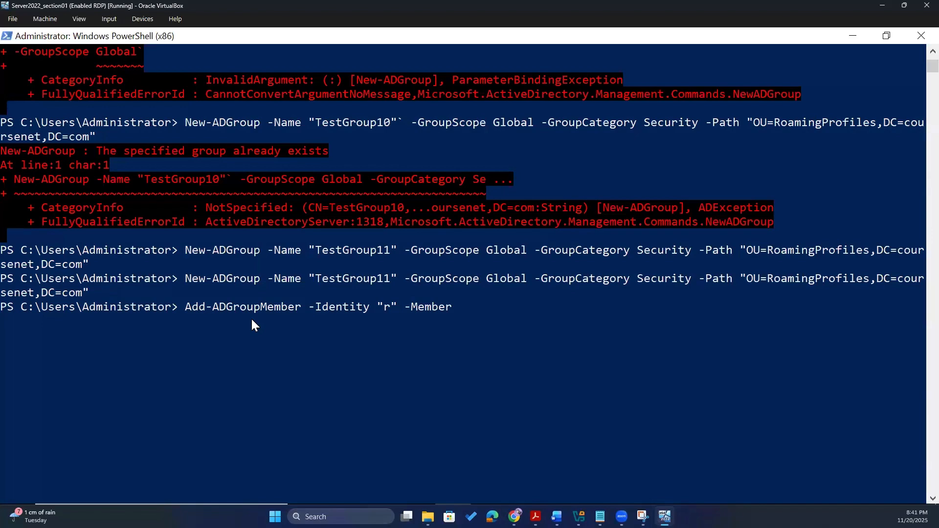
key("BackSpace")
type("Test")
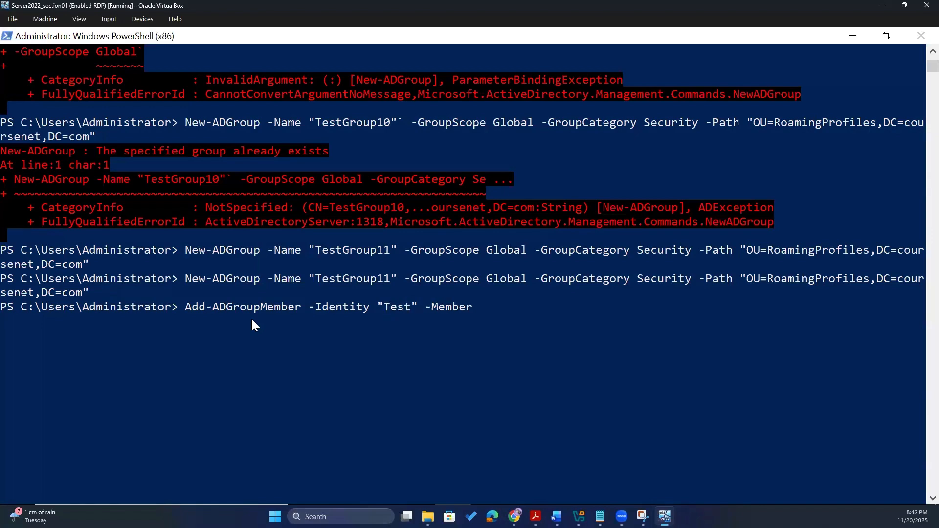
type("Group")
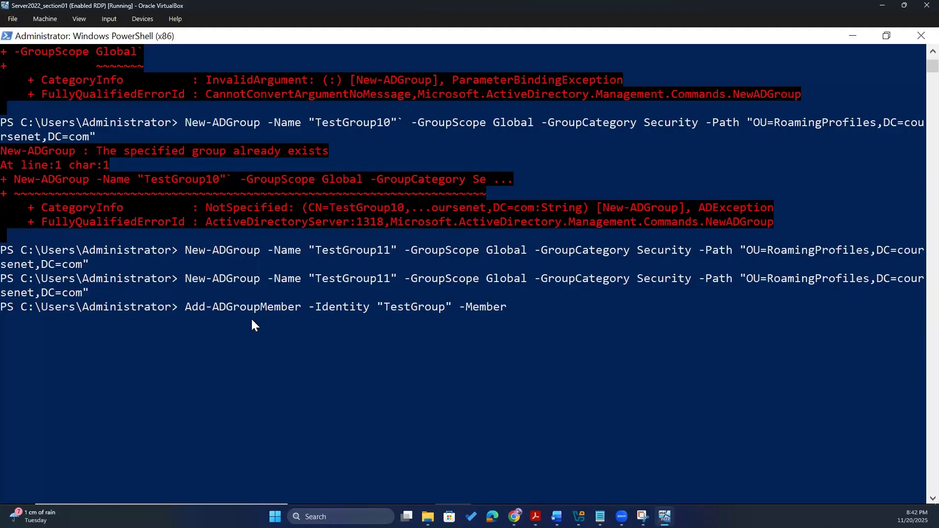
type("11")
key("Right")
key("Right")
key("Right")
key("Right")
key("Right")
key("Right")
key("Right")
key("Right")
type("s")
key("BackSpace")
key("BackSpace")
type("rs")
- Finish the command with members ruser1,ruser2 and run it, adding both users to TestGroup11
key("alt+Tab")
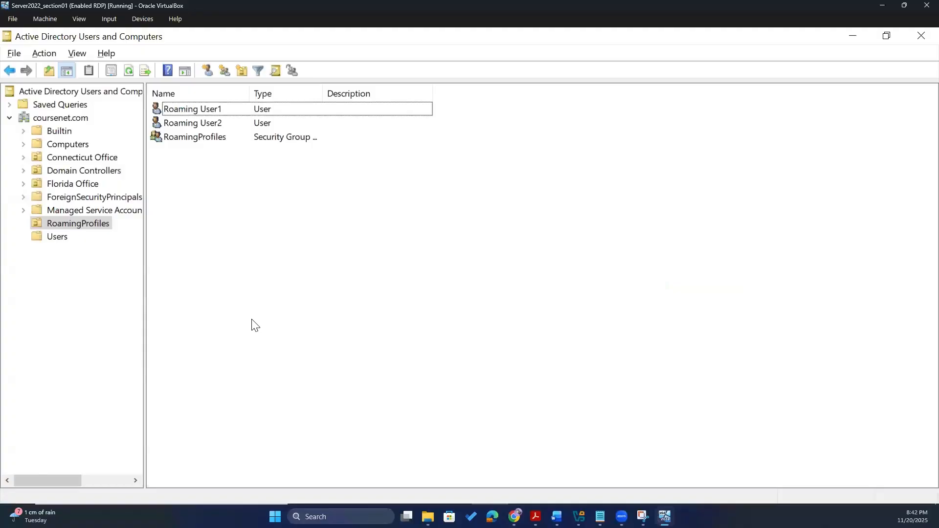
key("alt+Tab")
type("ruser1")
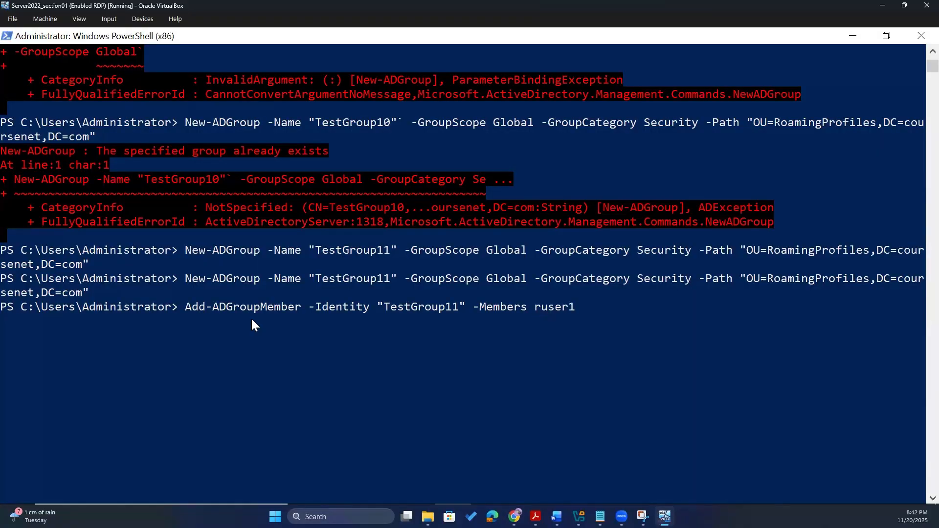
type(",ruser2")
key("Return")
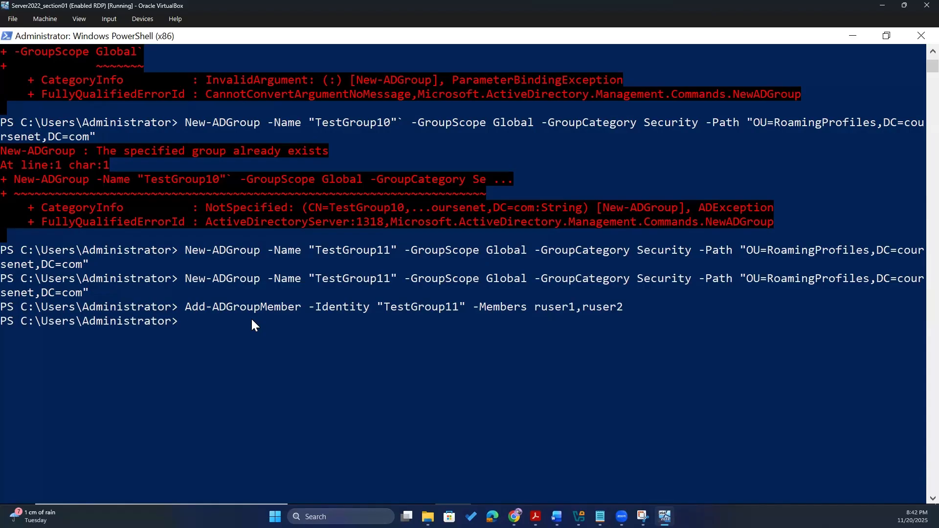
key("alt+Tab")
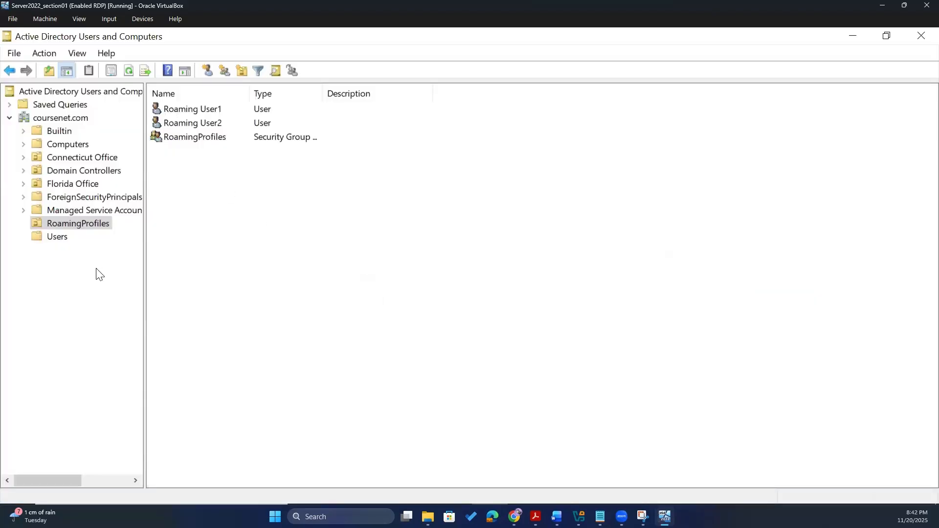
- Refresh RoamingProfiles and check TestGroup11's Members tab lists Roaming User1 and Roaming User2
left_click(128, 71)
double_click(192, 152)
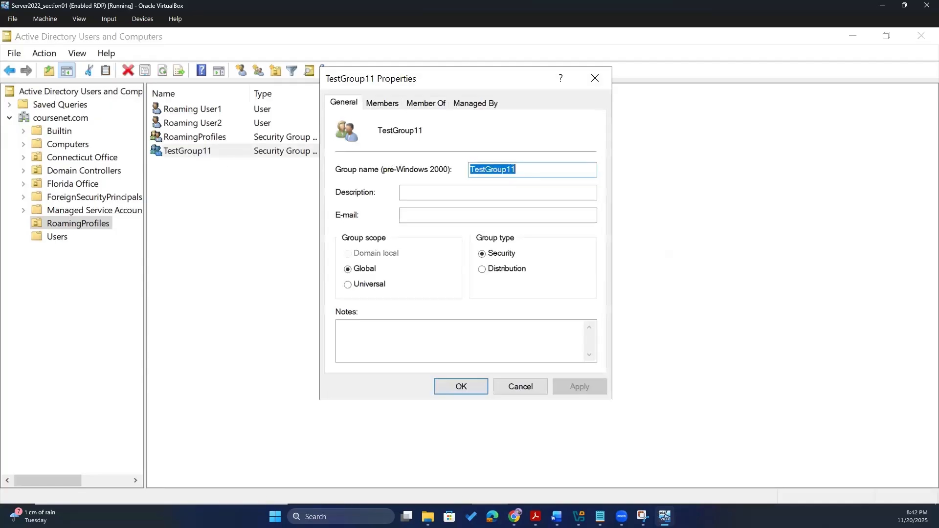
left_click(382, 102)
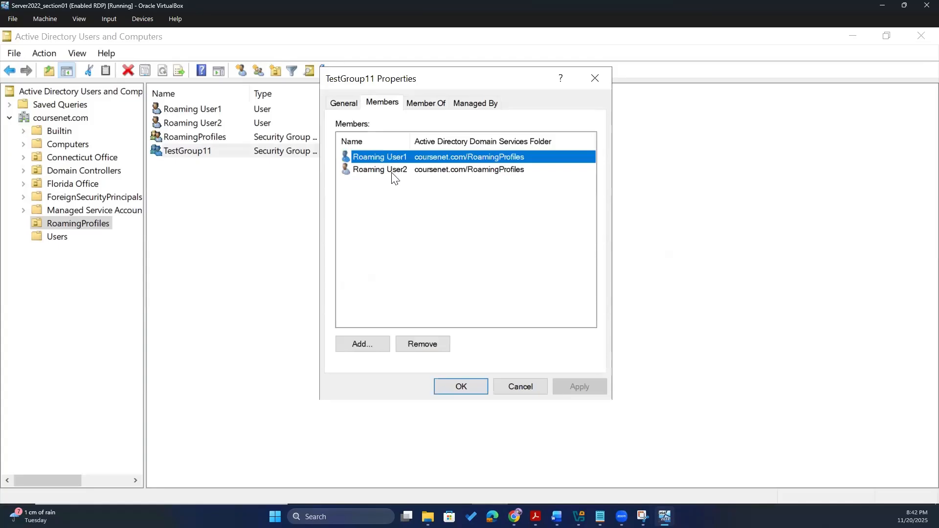
left_click(200, 110)
left_click(205, 124)
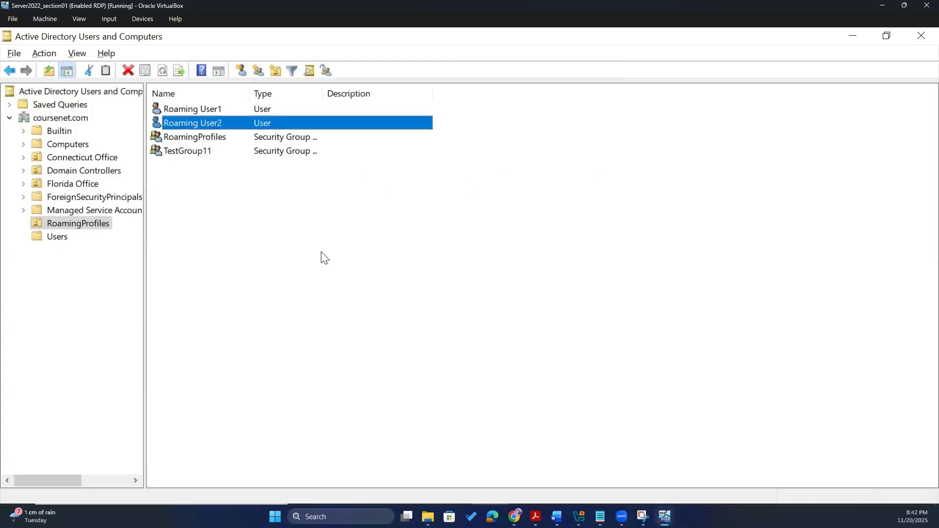
key("alt+Tab")
left_click(509, 384)
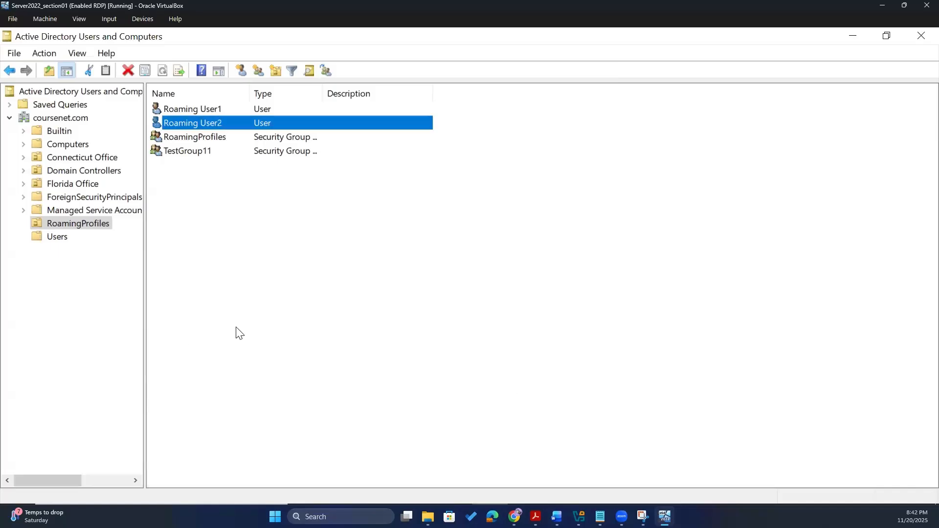
left_click(69, 344)
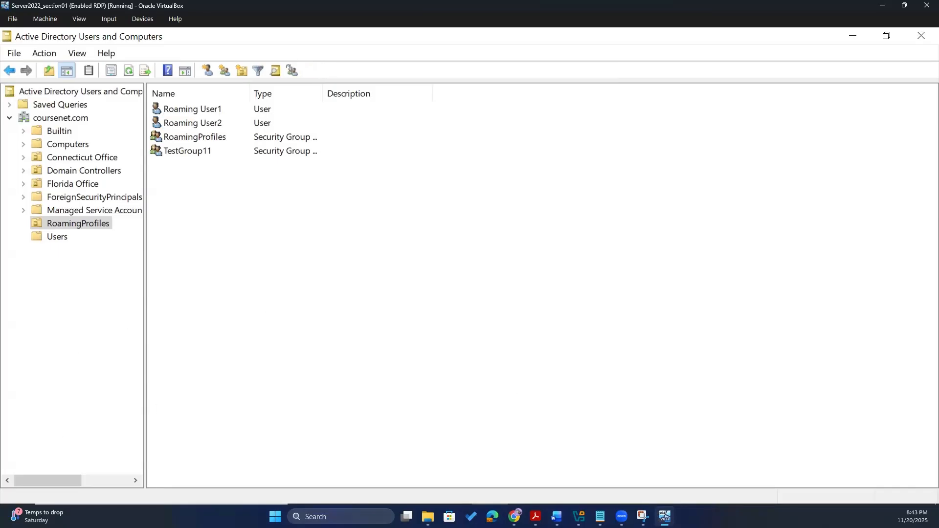
key("alt+Tab")
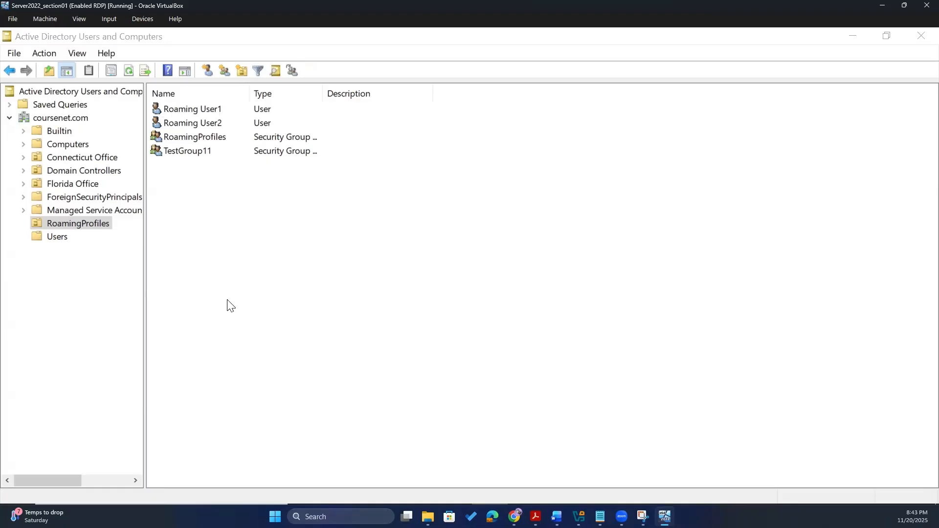
key("alt+Tab")
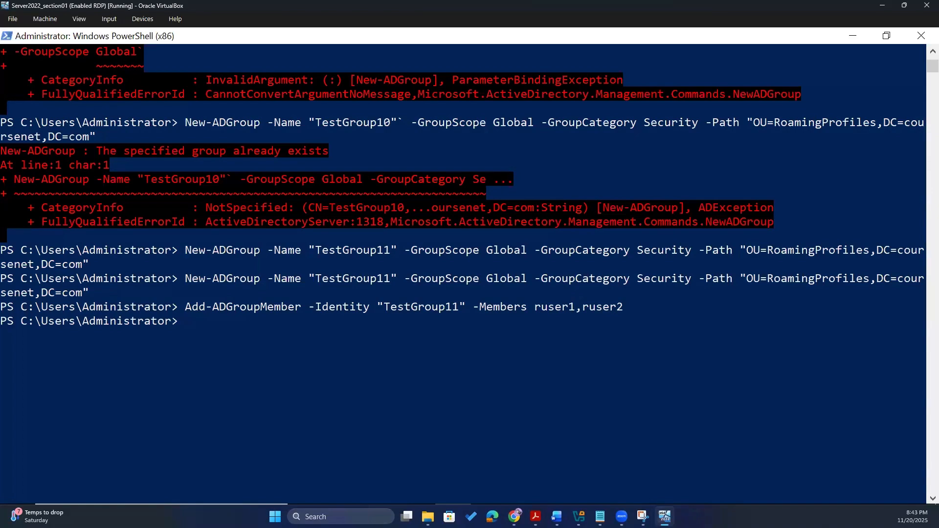
- Run Get-ADGroupMember -Identity "TestGroup11" to list the group's members
key("alt+Tab")
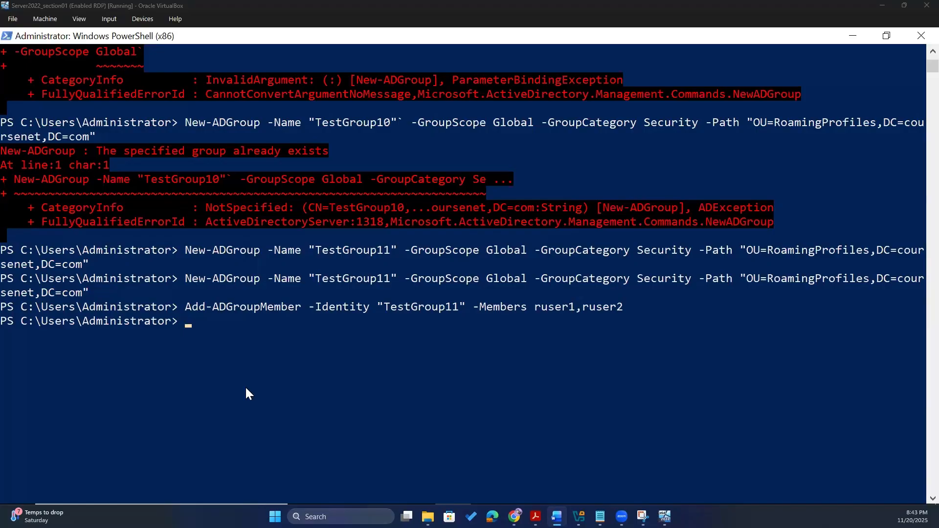
left_click(272, 345)
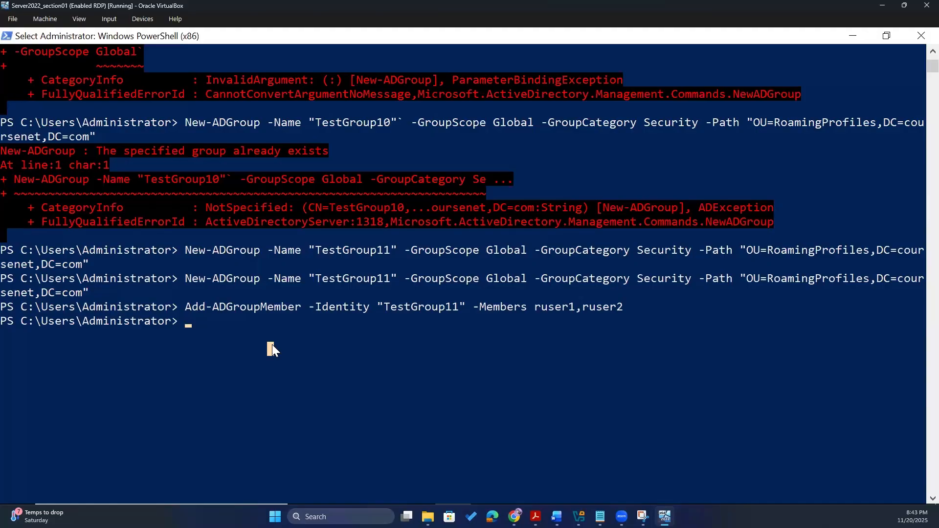
type("Get-")
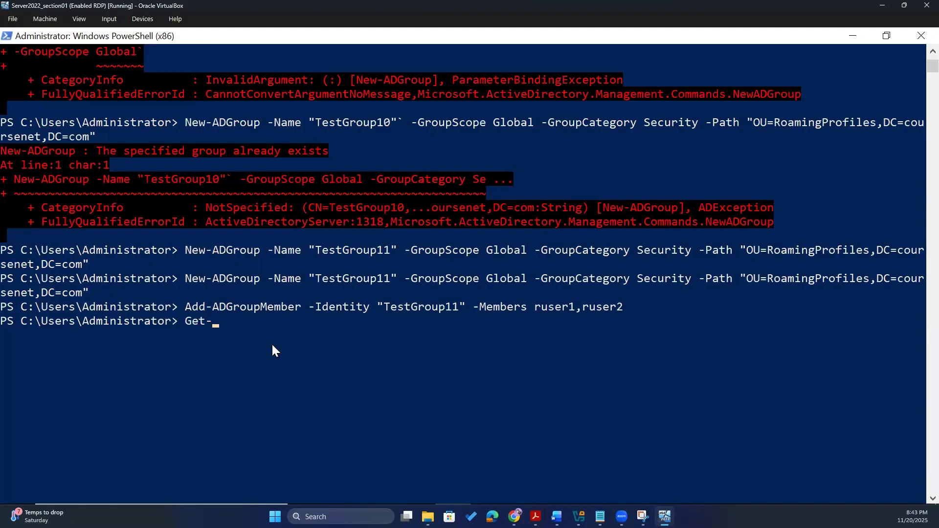
type("ADGroupMember")
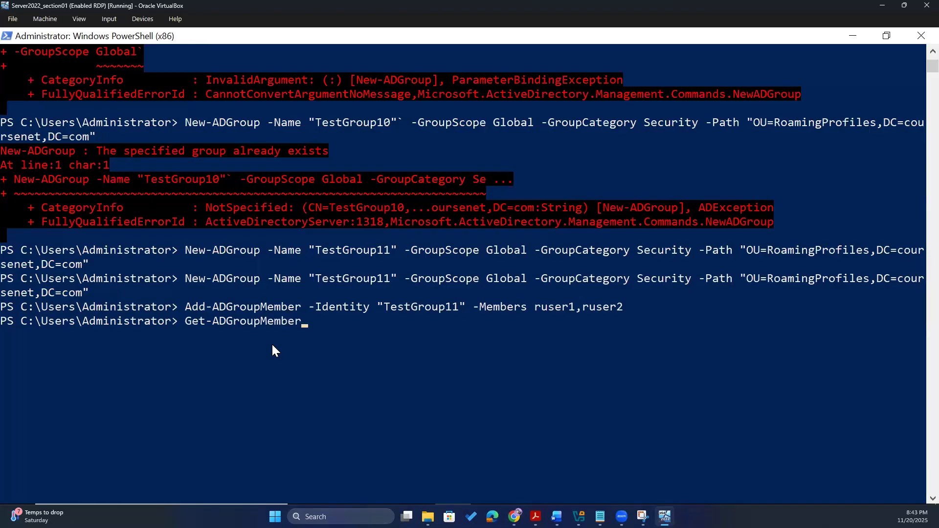
type(" _i")
key("BackSpace")
key("BackSpace")
type("-Ide")
key("Tab")
type("\"\"")
type("TestGr")
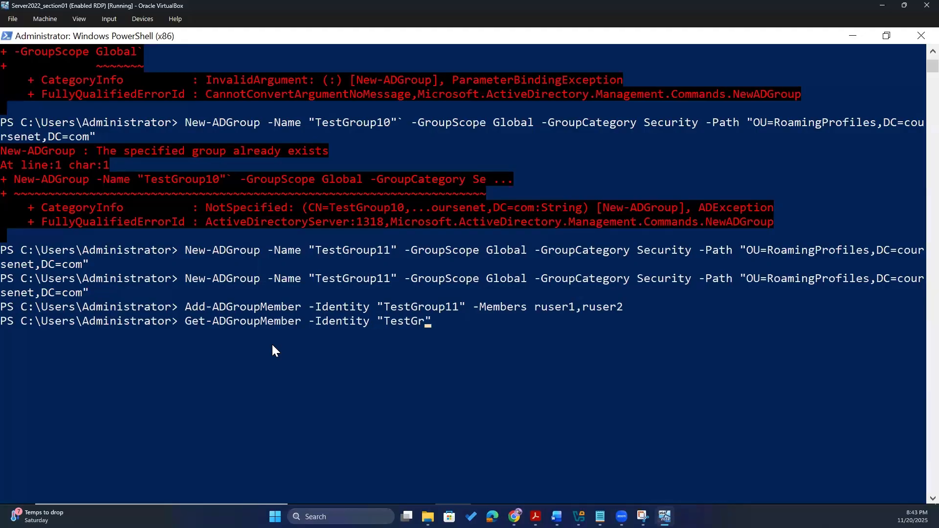
type("oup11")
scroll(273, 350, "up", 3)
key("Return")
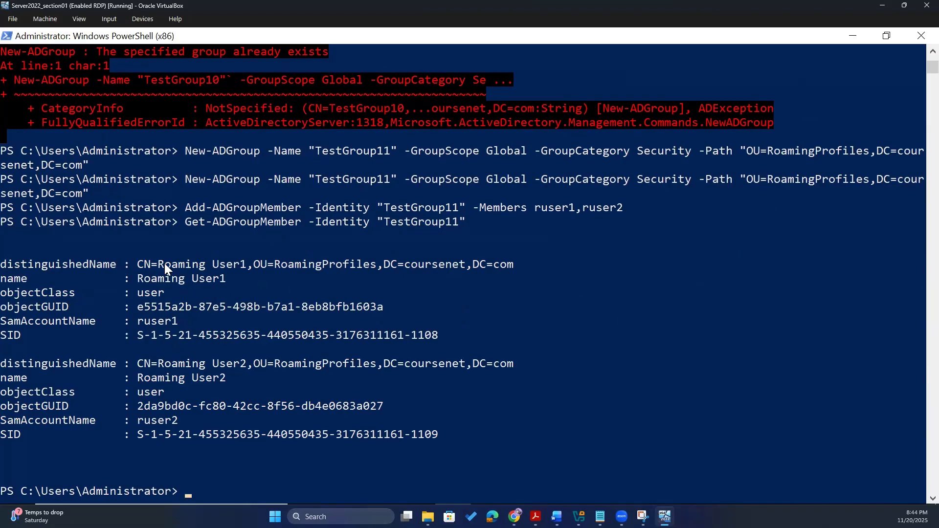
- Highlight the first member's distinguished name, objectGUID and SID in the output
left_click_drag(138, 264, 516, 265)
left_click(401, 315)
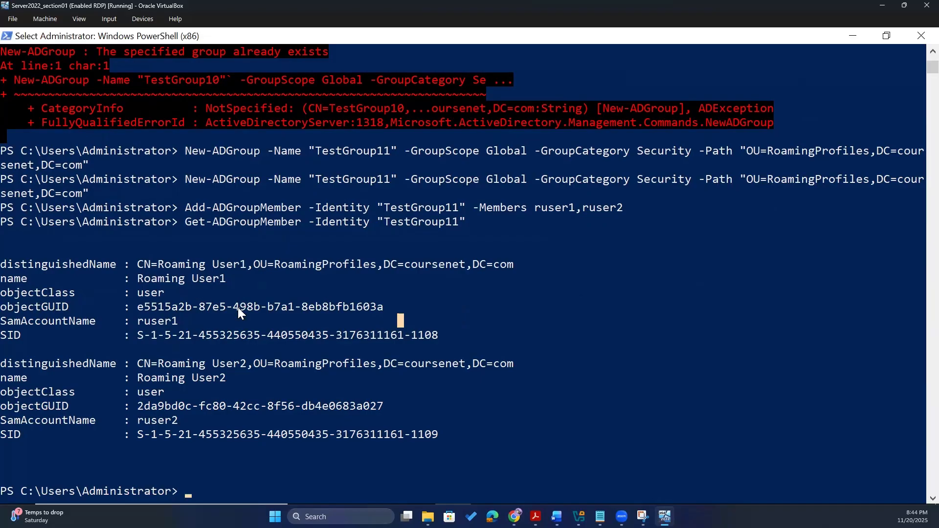
left_click(222, 306)
left_click_drag(83, 307, 1, 306)
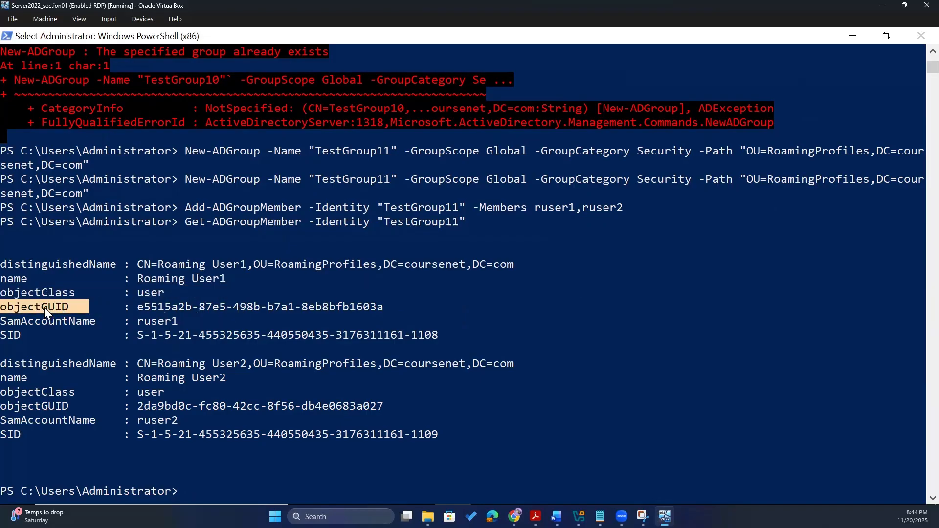
left_click(44, 307)
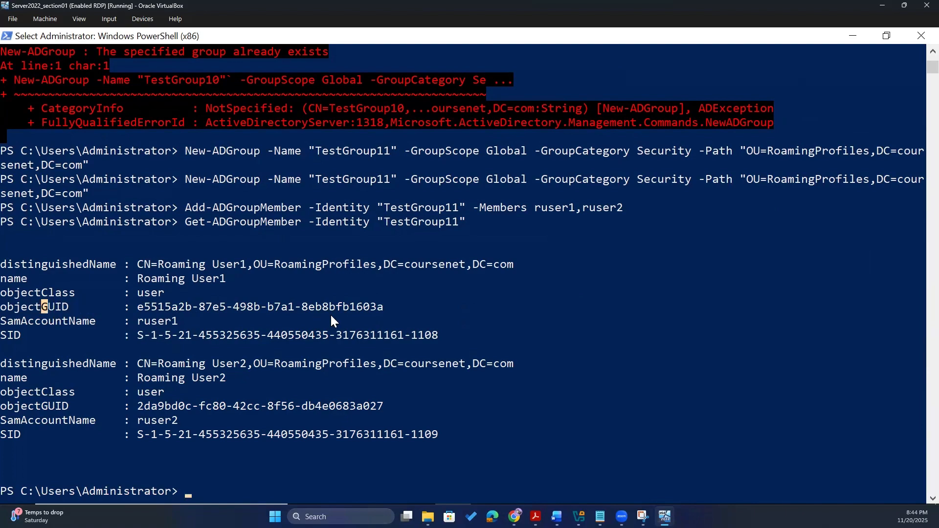
left_click_drag(140, 294, 401, 308)
left_click(223, 335)
left_click_drag(443, 336, 404, 337)
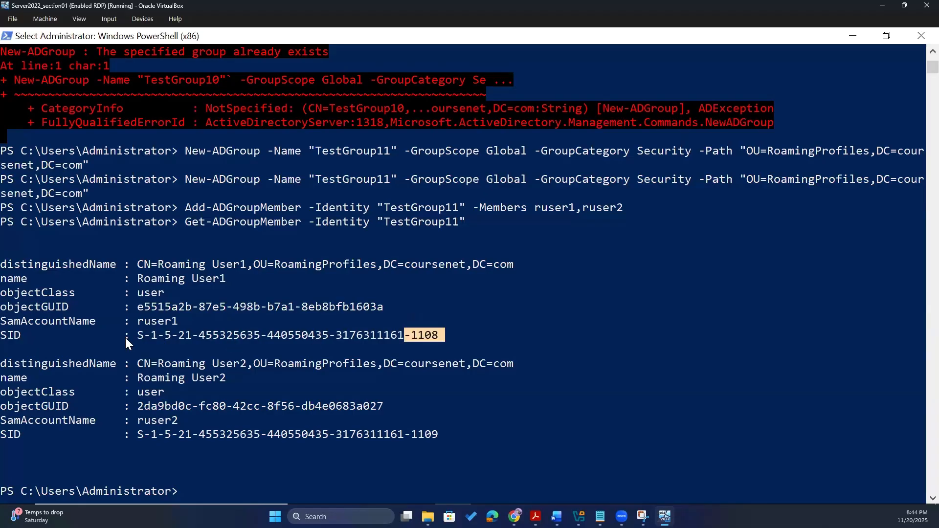
left_click_drag(126, 338, 126, 337)
left_click_drag(4, 338, 461, 344)
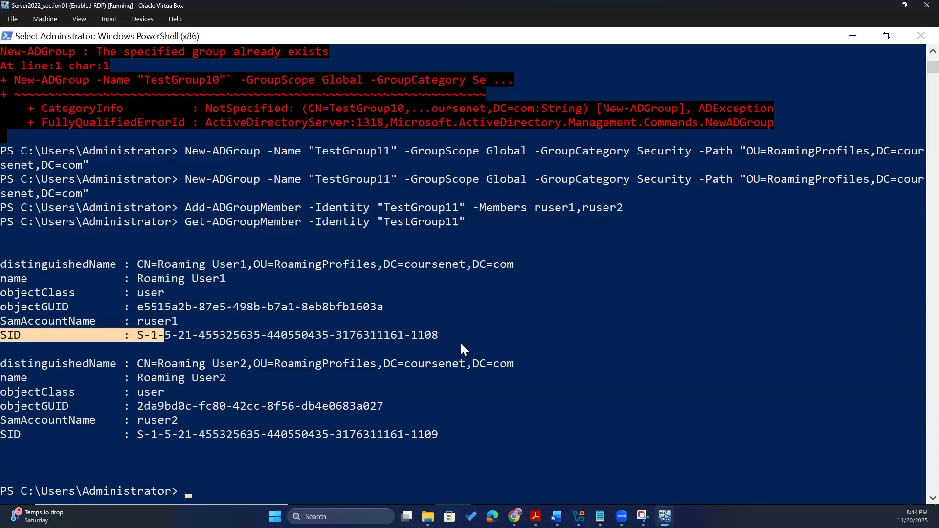
scroll(437, 381, "down", 3)
scroll(242, 376, "up", 2)
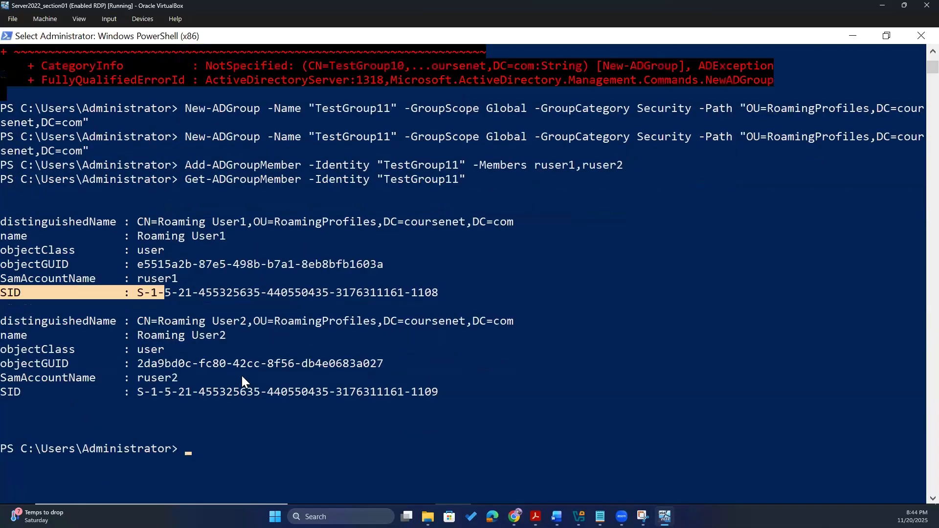
scroll(250, 374, "down", 1)
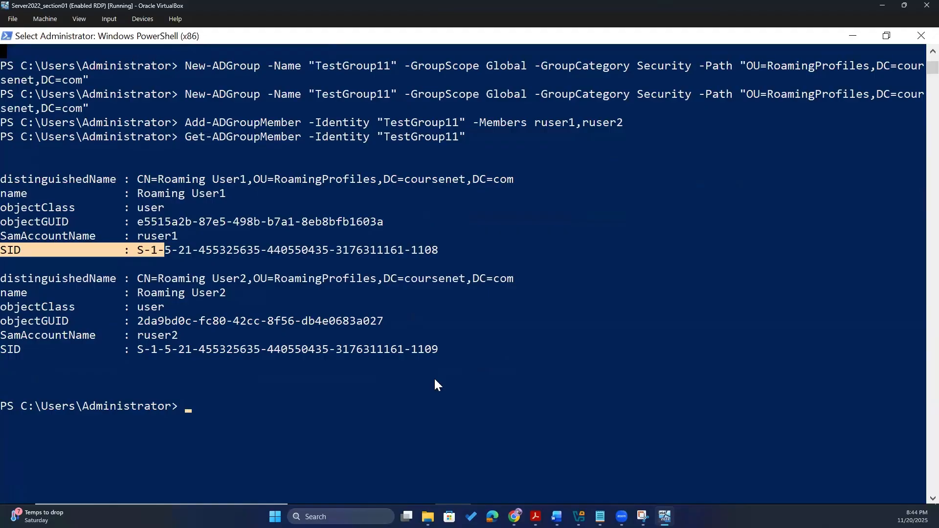
left_click(361, 407)
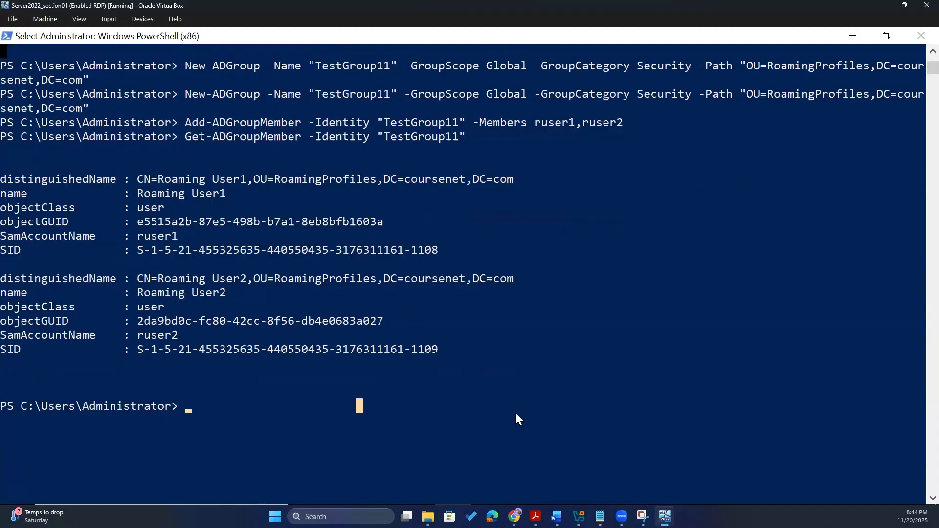
- Run Remove-ADGroupMember -Identity "TestGroup11" -Members ruser1 -Confirm:$false
type("Remo")
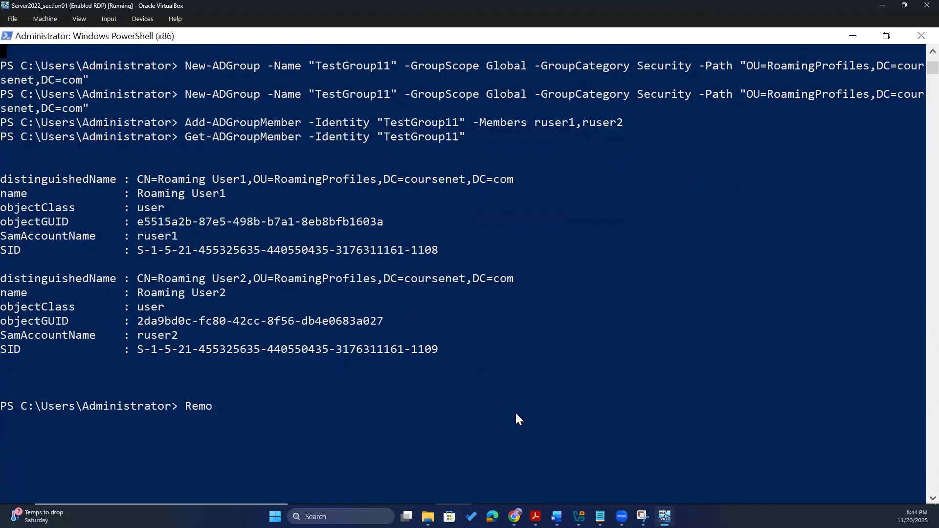
type("ve-Ad")
key("BackSpace")
type("DGrou[p")
key("BackSpace")
key("BackSpace")
type("pMember")
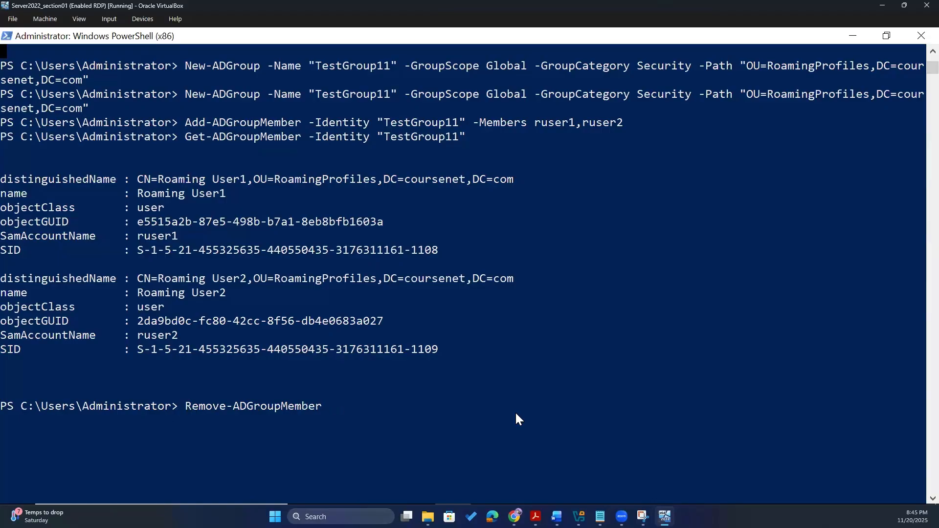
type(" -Identity ")
type("\"\"")
type("Test")
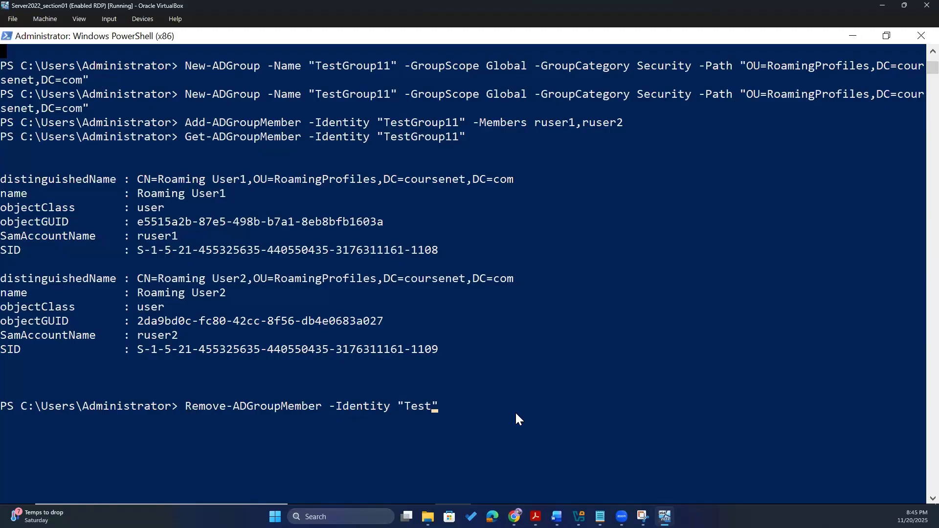
type("Group")
type("11")
type("bers")
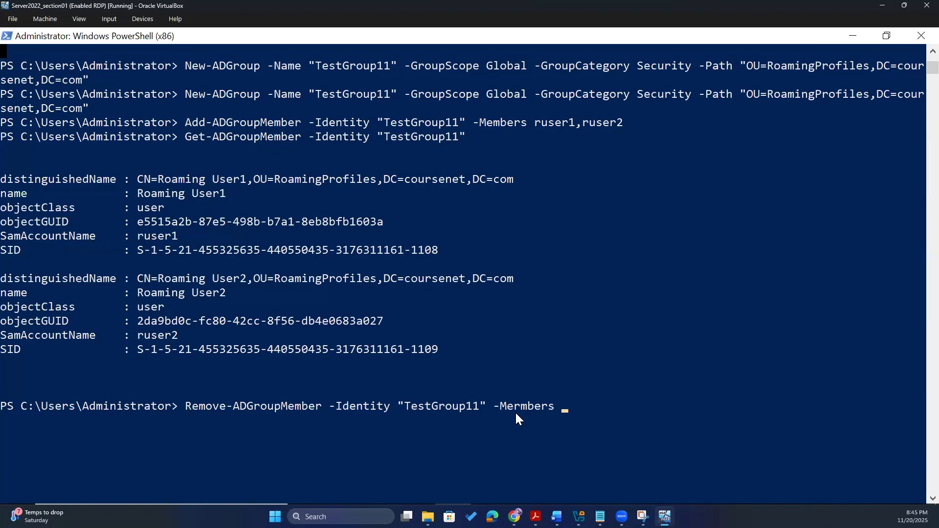
type("ruser1 -Confirm")
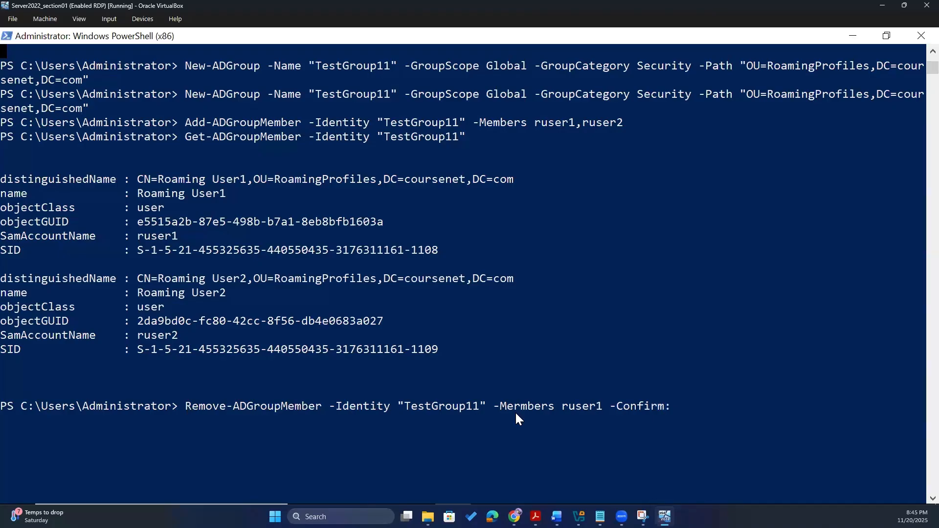
type(":$false")
key("Return")
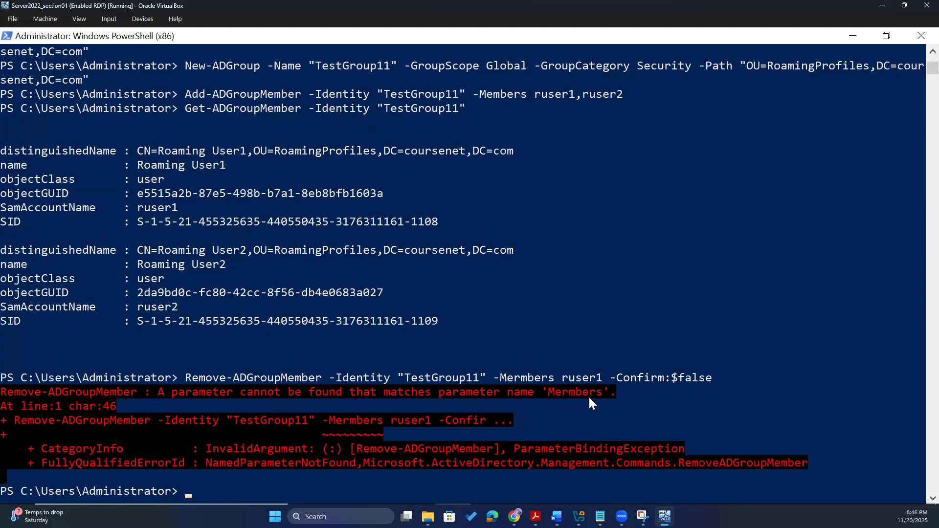
- Fix the misspelled Mermbers parameter and rerun the removal command
key("Up")
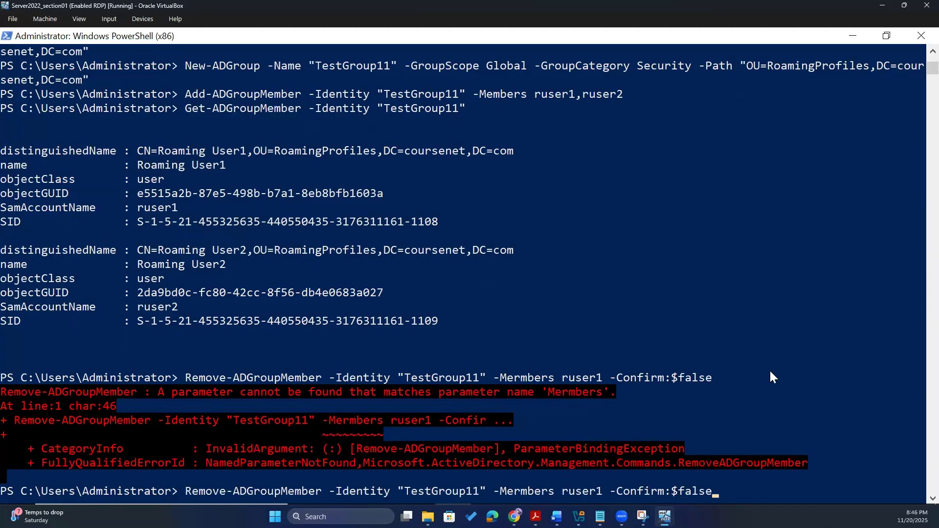
key("Left")
key("Left")
key("Left")
key("Left")
key("Left")
key("Left")
key("Left")
key("Left")
key("Left")
key("Left")
key("Left")
key("Left")
key("Left")
key("Left")
key("Left")
key("Left")
key("Left")
key("Left")
key("Left")
key("Left")
key("Left")
key("Left")
key("Left")
key("BackSpace")
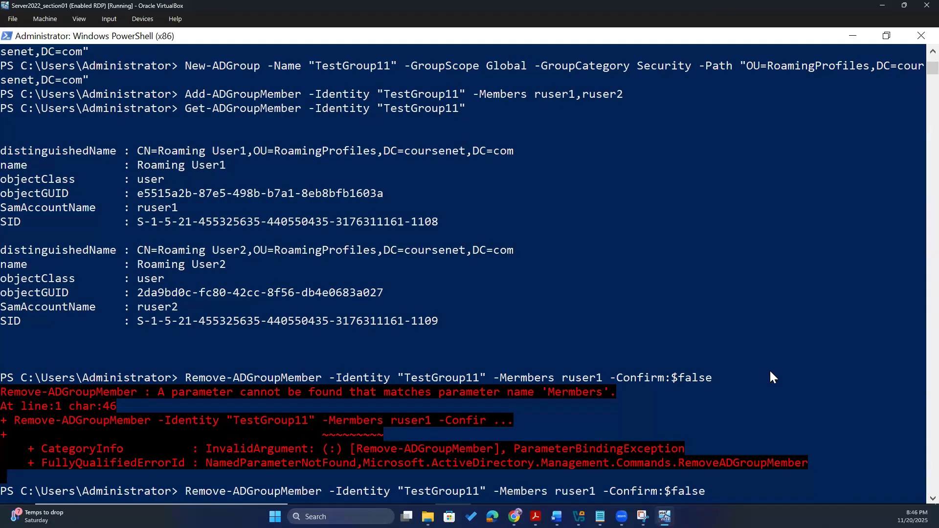
key("Return")
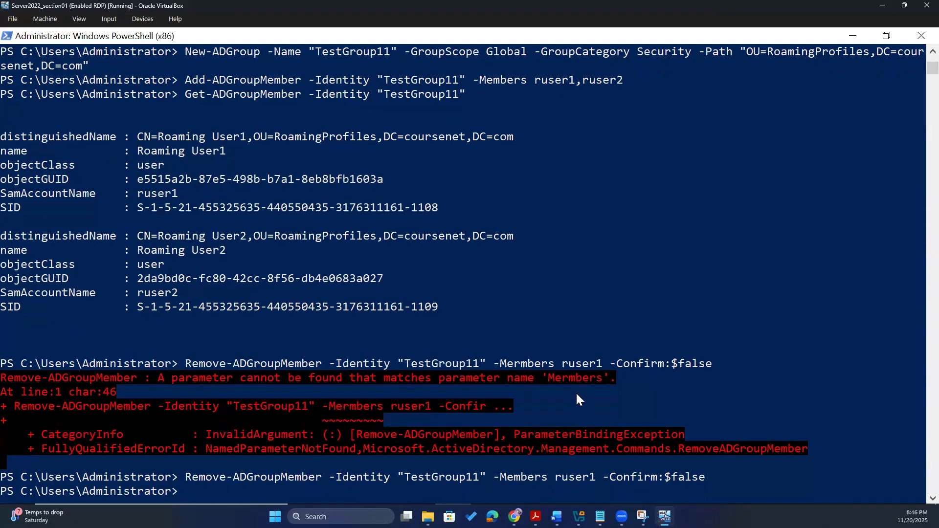
- Rerun Get-ADGroupMember and confirm only ruser2 remains in TestGroup11
key("Up")
key("Up")
key("Up")
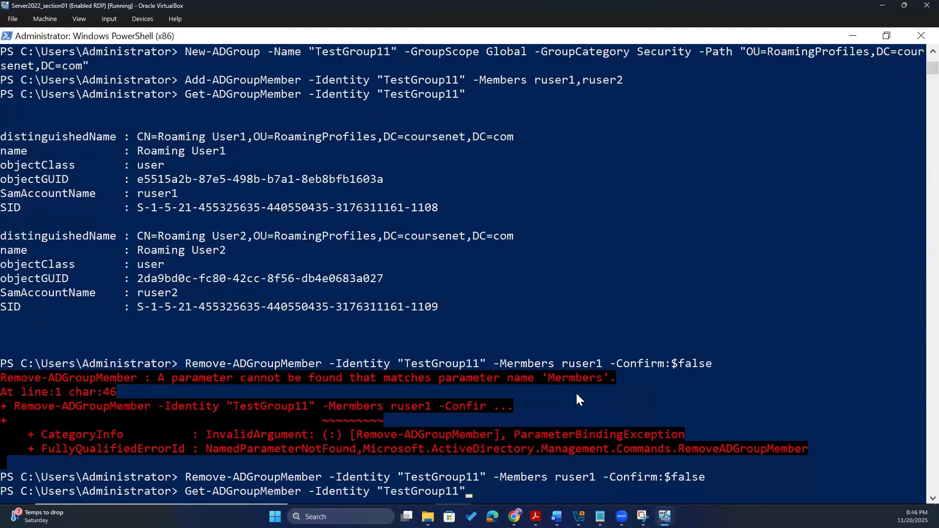
key("Return")
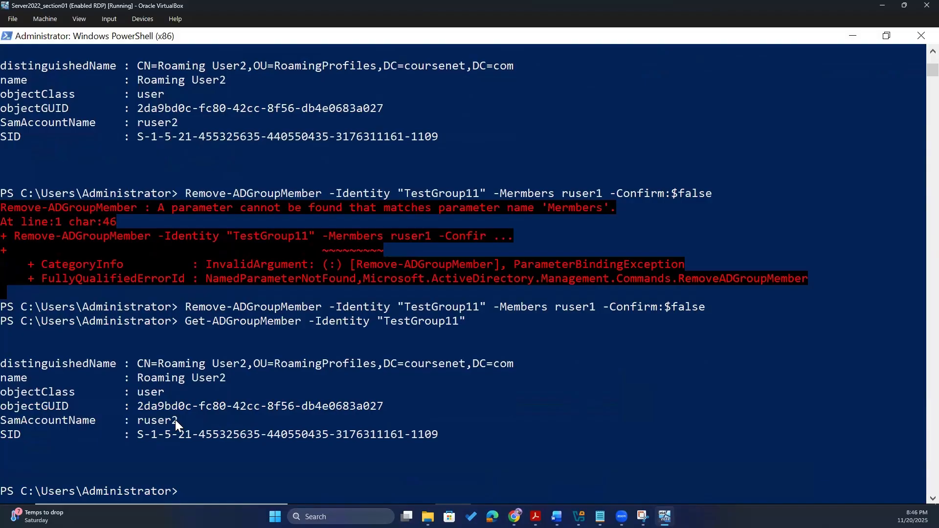
left_click_drag(175, 421, 147, 421)
left_click(243, 407)
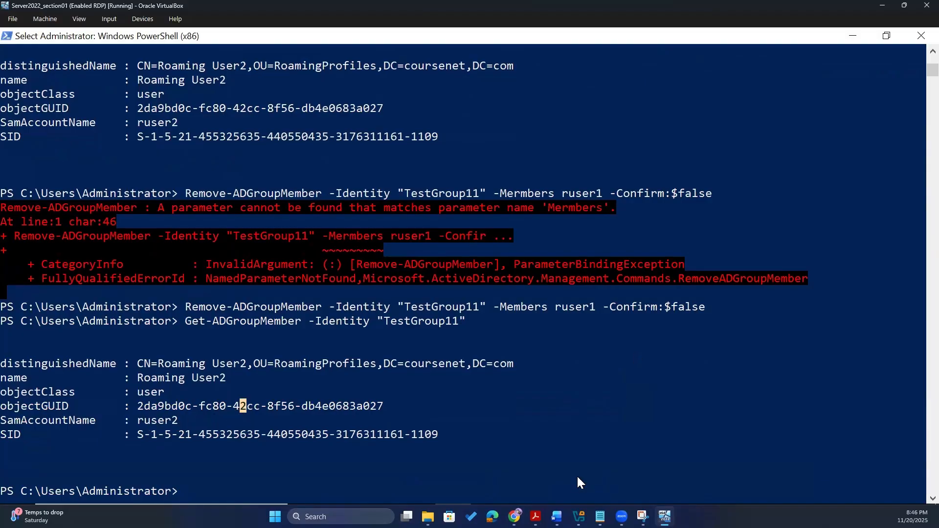
- Refresh RoamingProfiles in ADUC, verify TestGroup11 lists only Roaming User2, then close ADUC
left_click(483, 488)
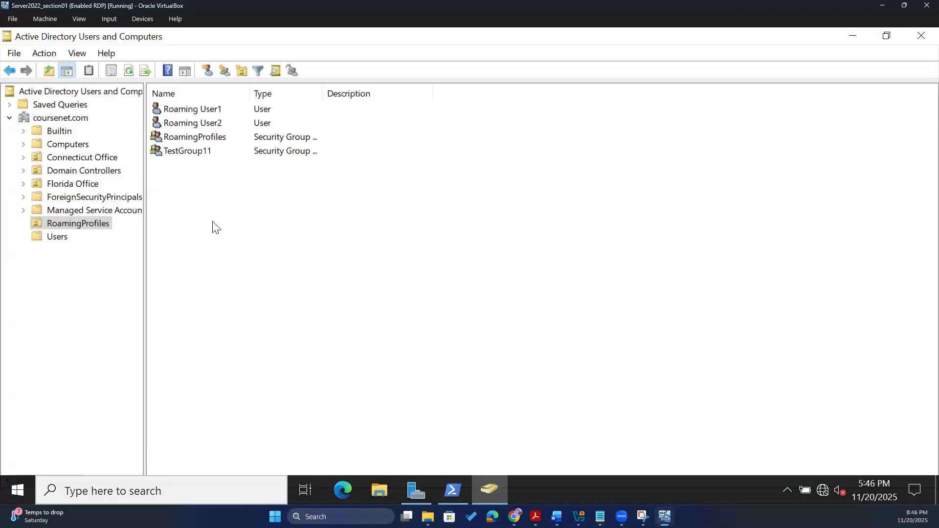
left_click(130, 68)
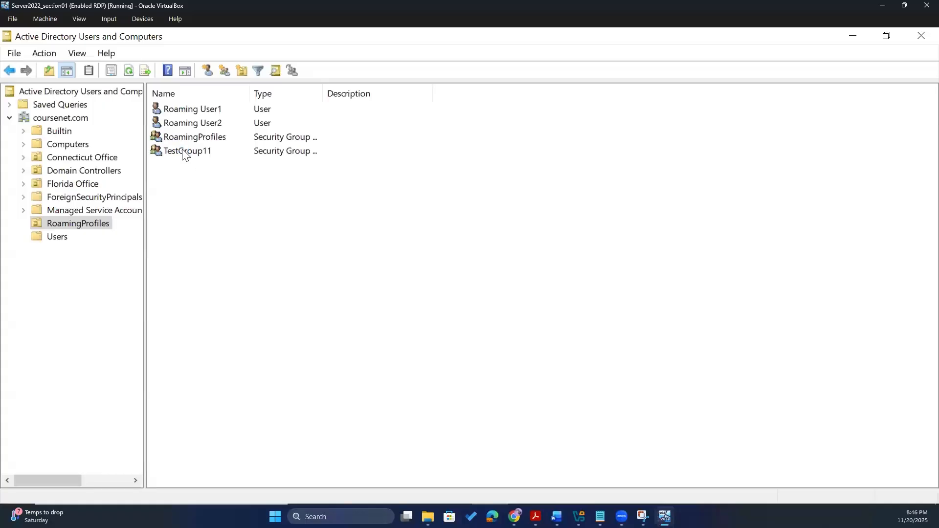
double_click(185, 152)
left_click(392, 104)
left_click(451, 301)
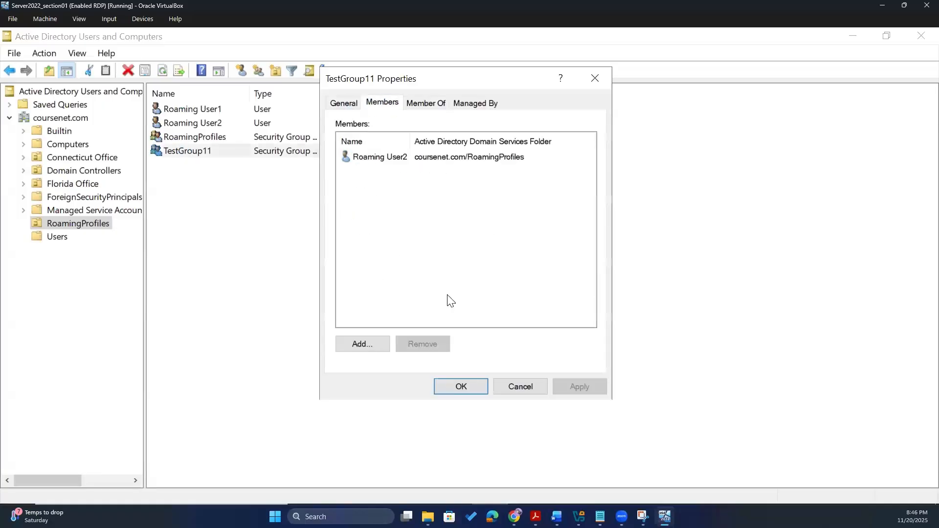
left_click(513, 385)
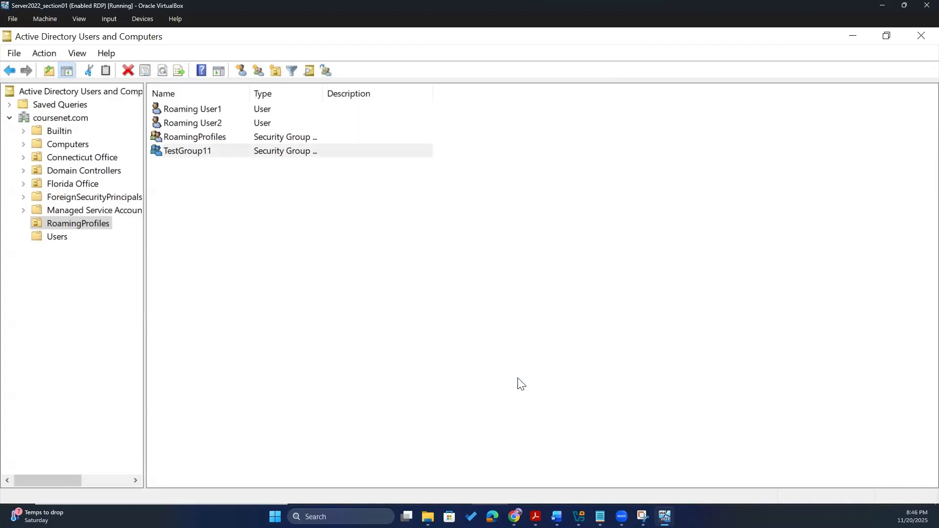
left_click(923, 37)
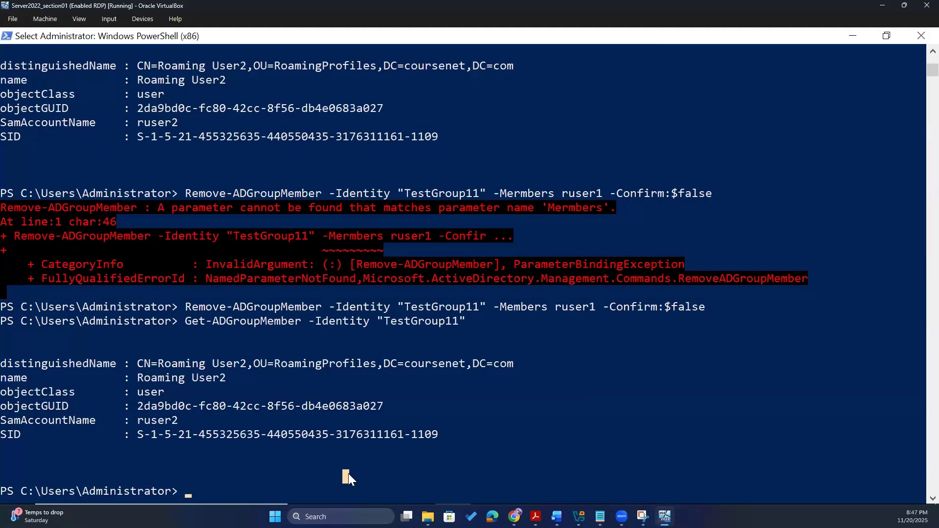
- Run Remove-ADGroup -Identity "TestGroup11" -Confirm:$false to delete the group
type("Remoi")
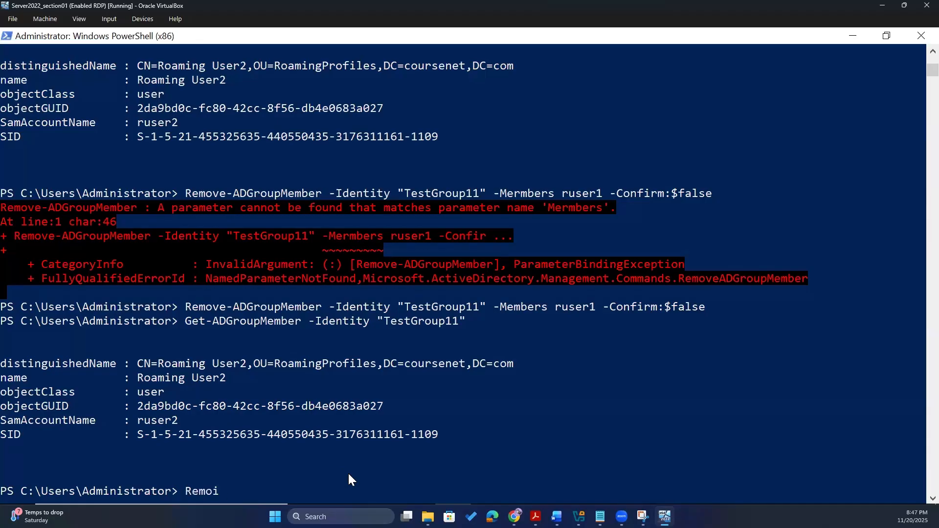
key("BackSpace")
type("ve-ADGroup")
type("I")
key("Tab")
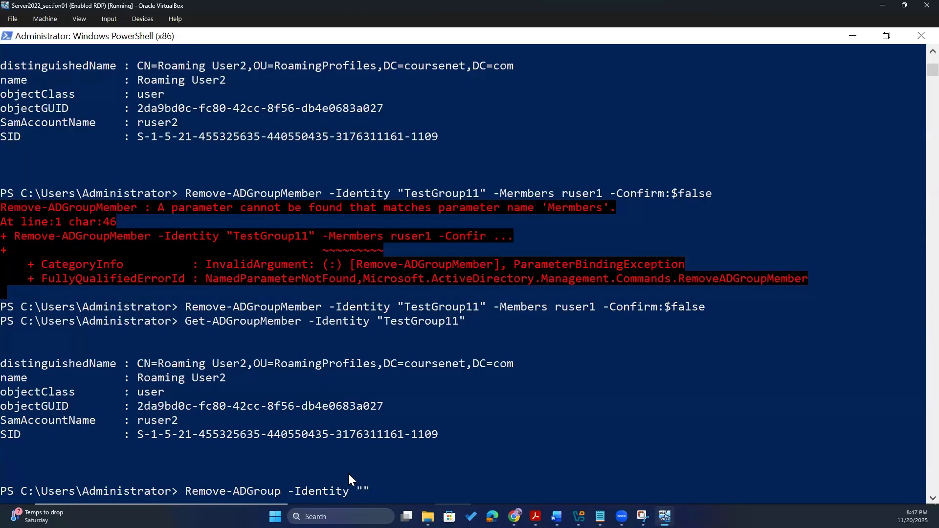
type("\"Test\"Group11")
key("Right")
type("-Confirm")
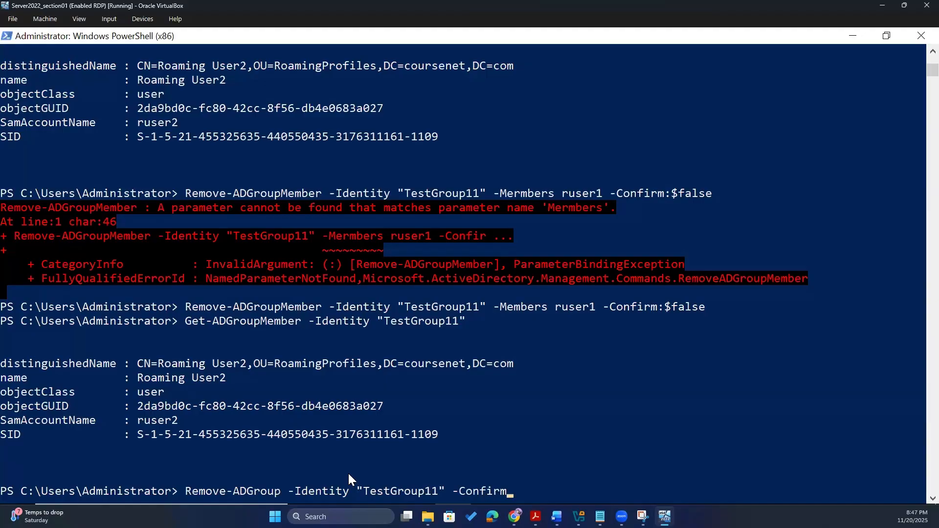
type(":$false")
key("Return")
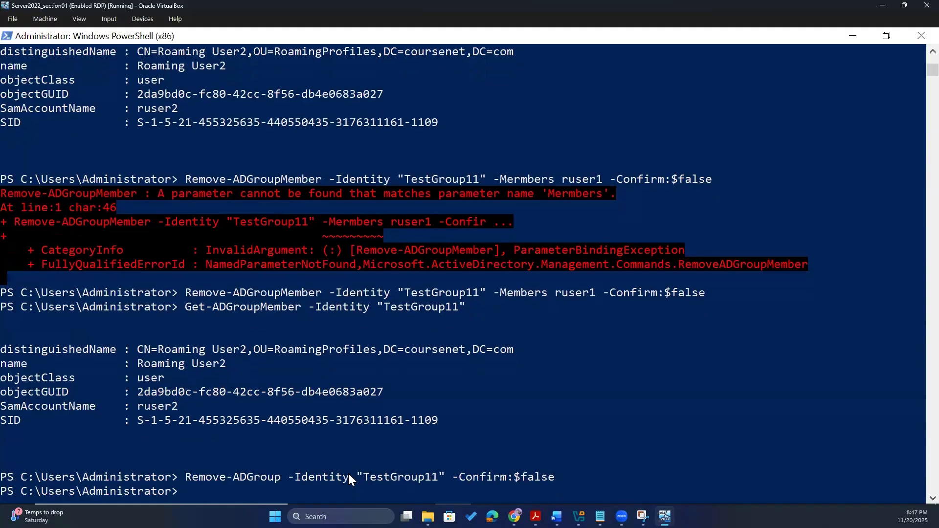
- Clear the console screen with the clear command
type("cel")
key("BackSpace")
key("BackSpace")
key("BackSpace")
type("clear")
key("Return")
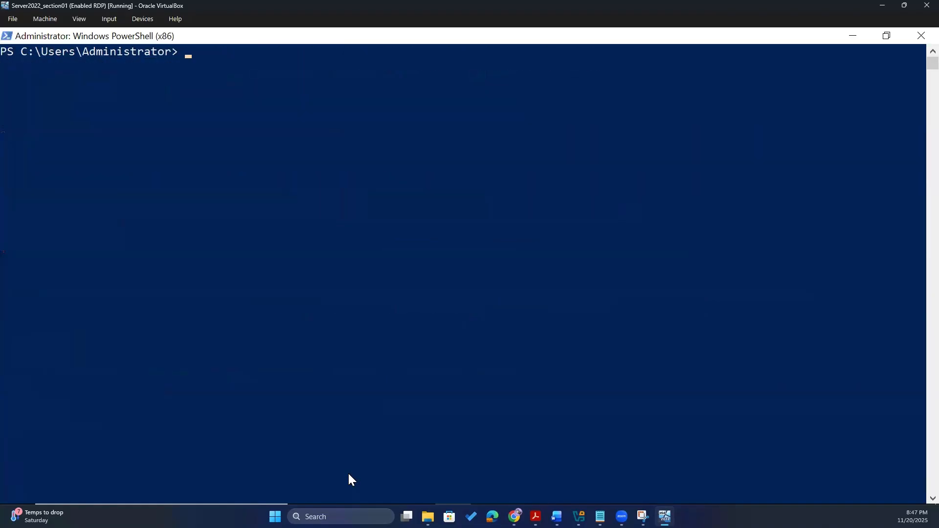
key("alt+Tab")
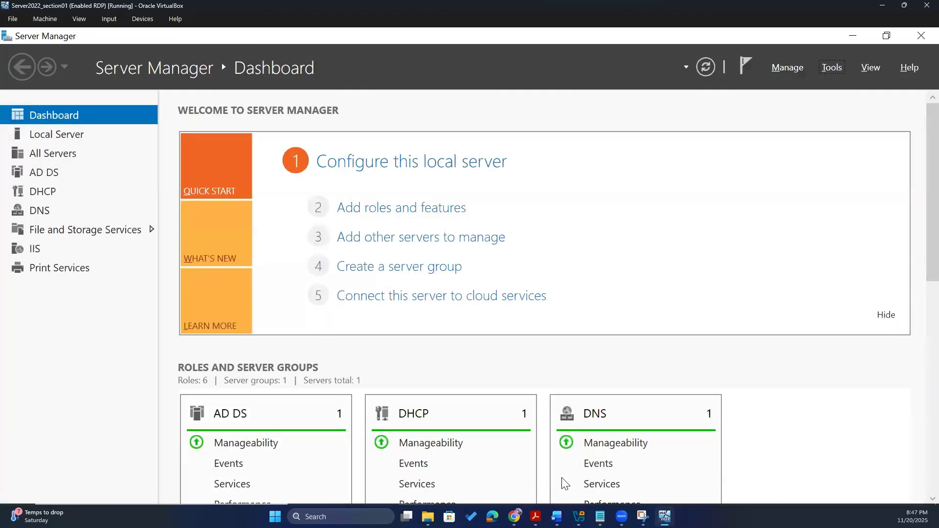
- Launch Active Directory Users and Computers from Server Manager's Tools menu and browse coursenet.com
key("alt+Tab")
key("alt+Tab")
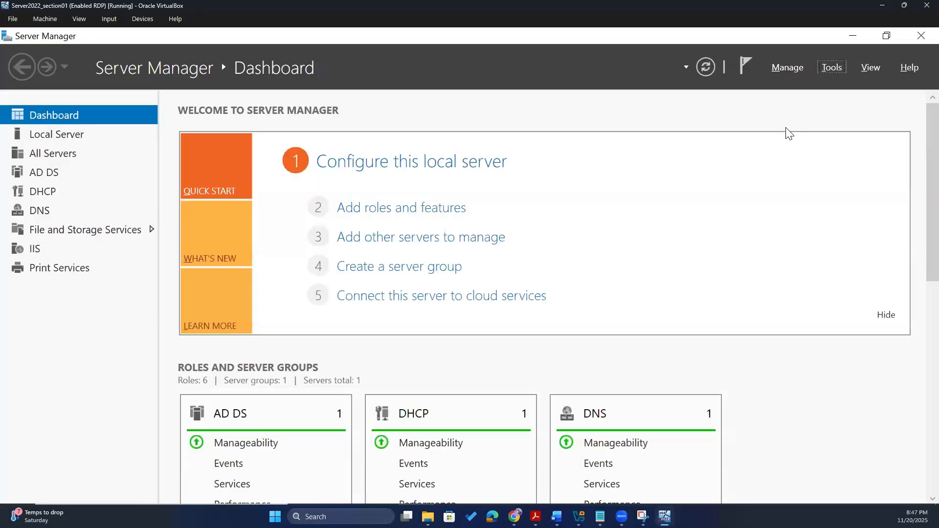
left_click(831, 67)
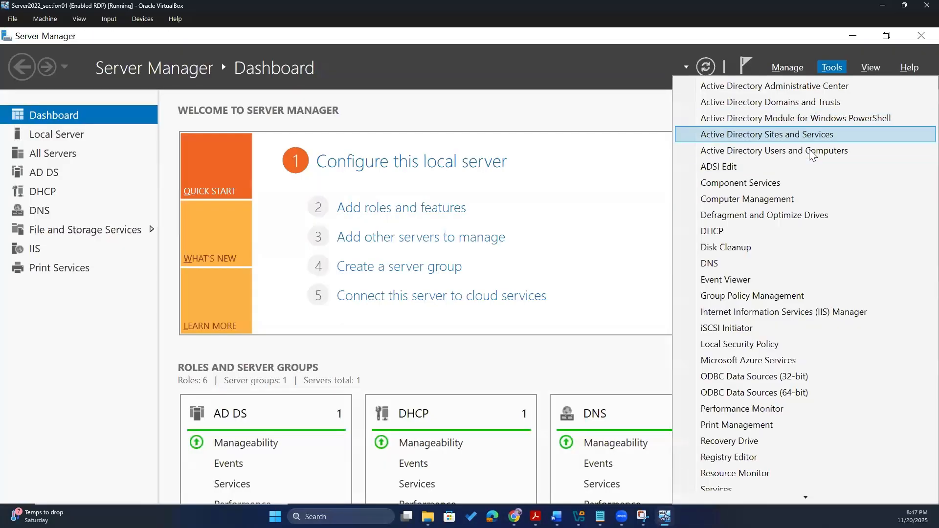
left_click(812, 152)
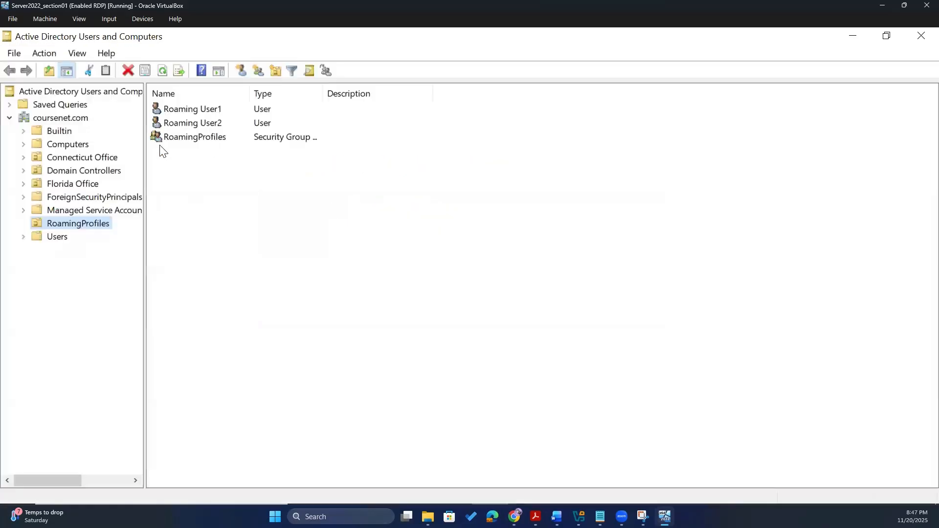
left_click(344, 251)
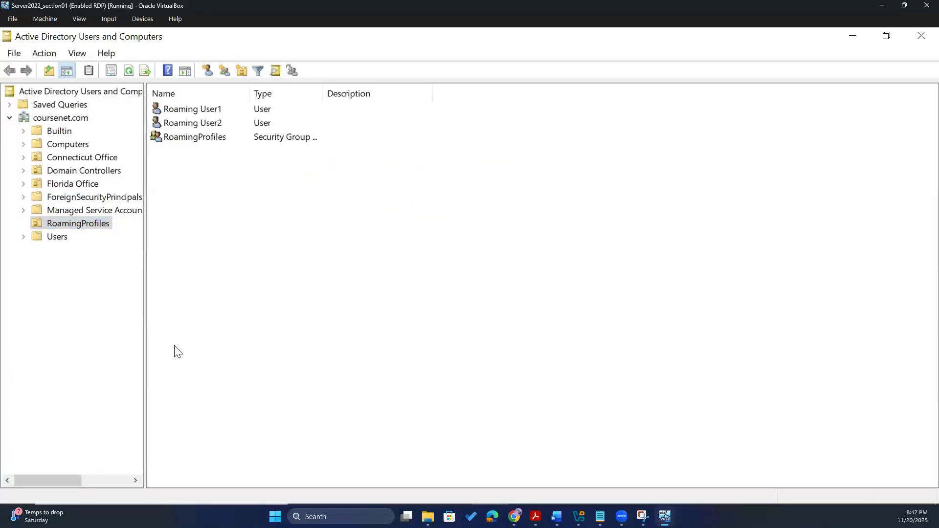
key("Tab")
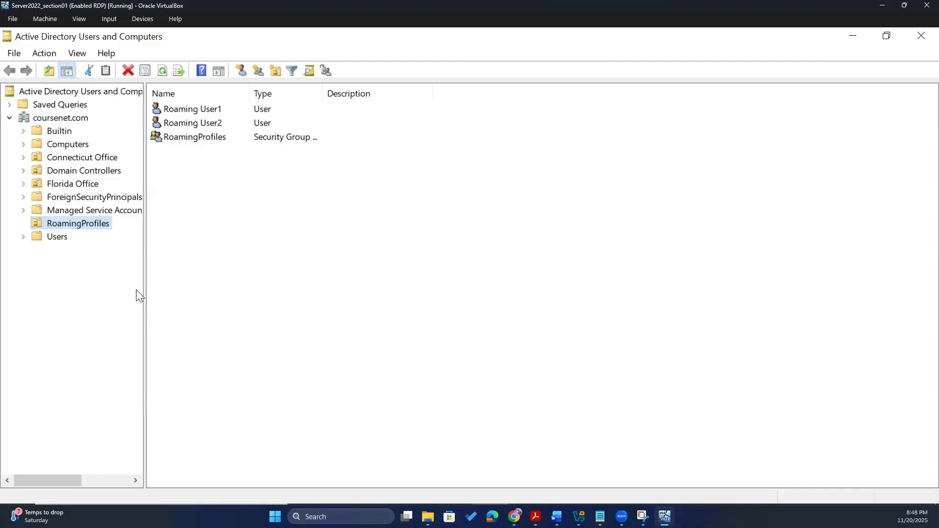
left_click(437, 257)
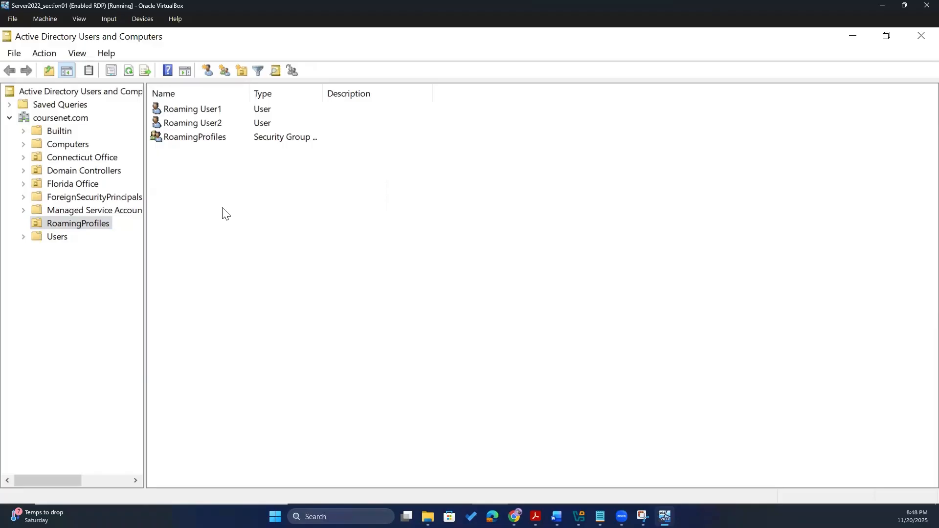
left_click(59, 273)
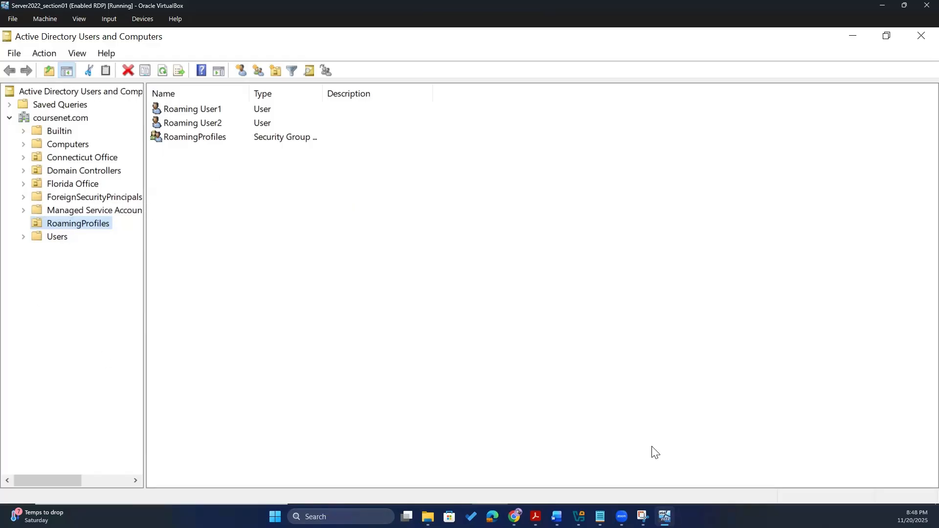
key("alt+Tab")
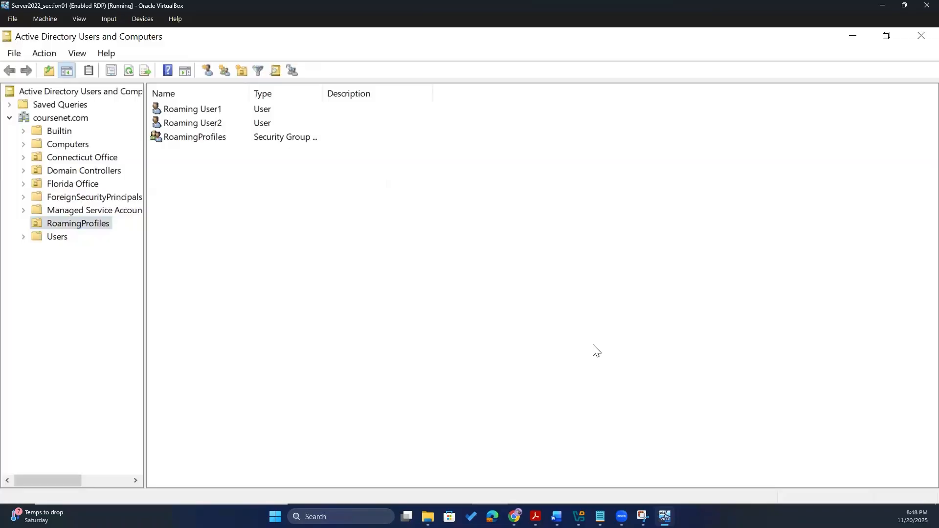
key("alt+Tab")
- Run New-ADOrganizationalUnit -Name "NewOU" to create the NewOU unit
left_click(409, 256)
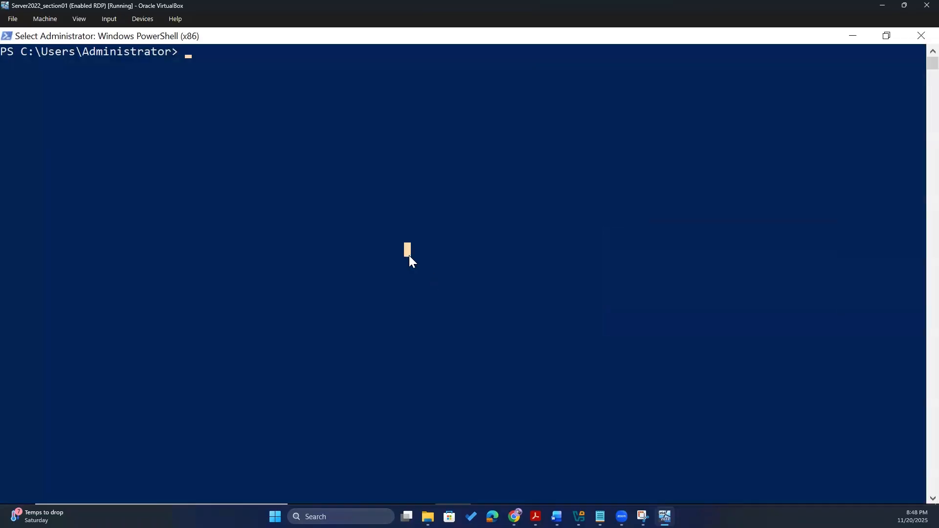
type("B")
key("BackSpace")
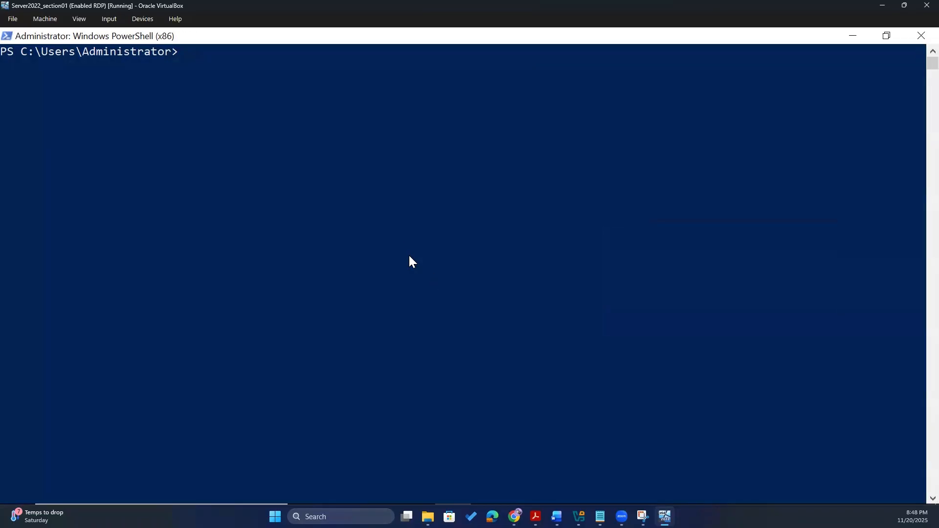
type("Nrw")
key("BackSpace")
key("BackSpace")
type("ew-ADOrganization")
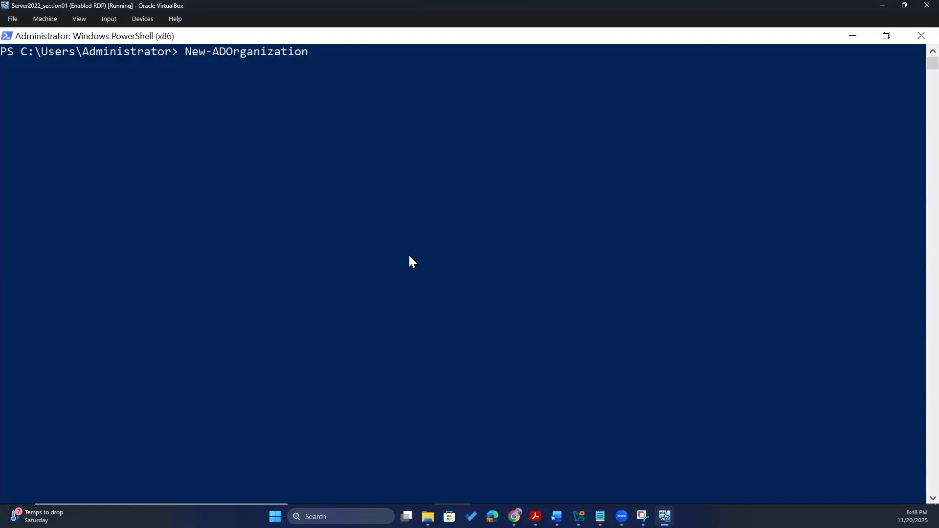
type("al")
type("Uni")
type("t")
type(" -Name ")
type("\"New\"")
key("Left")
type("New")
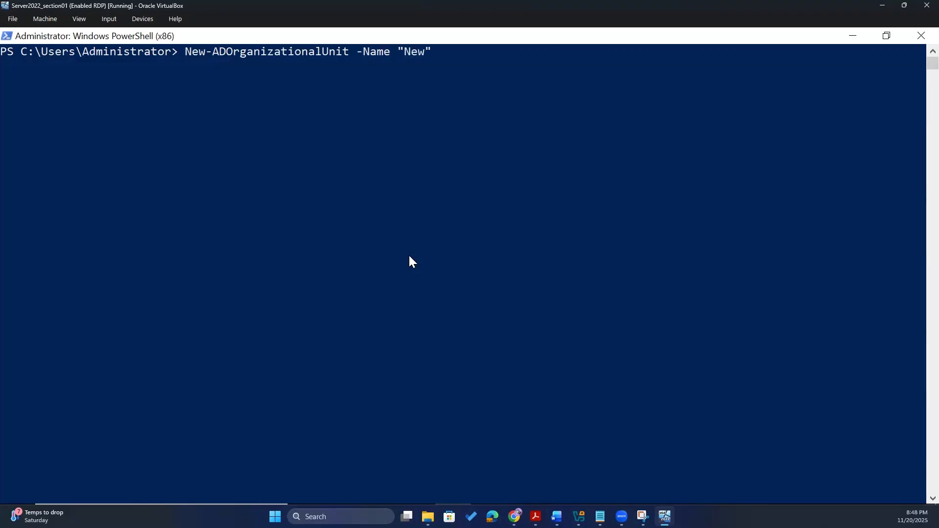
type("OU")
key("Return")
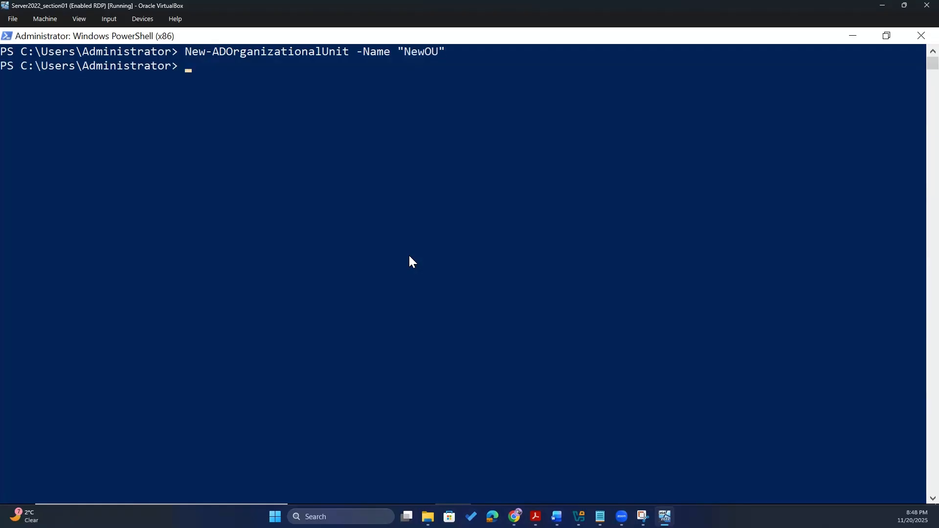
key("alt+Tab")
- Refresh Active Directory Users and Computers and browse the coursenet.com containers looking for NewOU
left_click(46, 273)
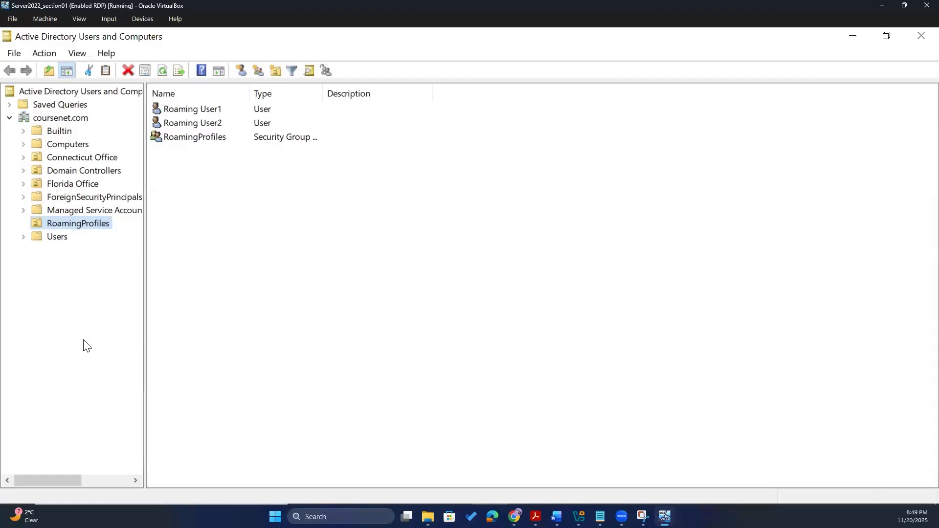
left_click(165, 69)
left_click(69, 170)
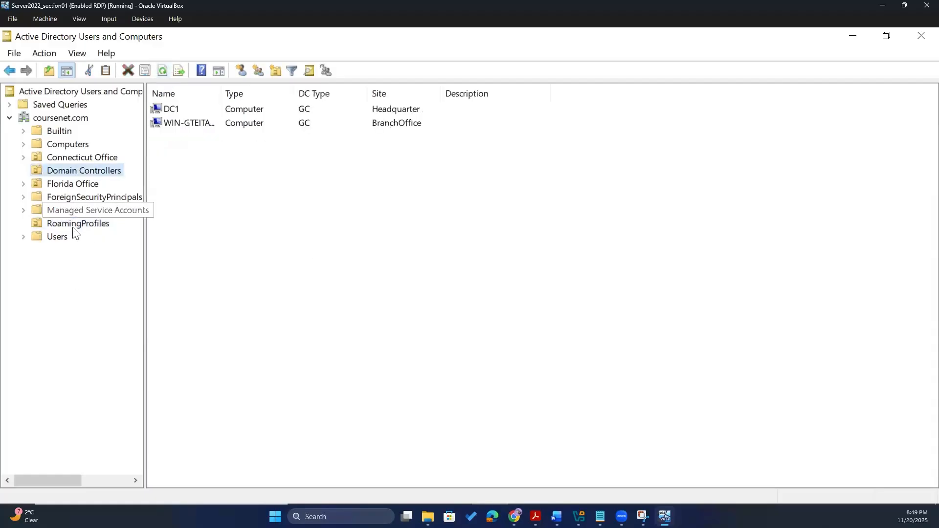
left_click(74, 210)
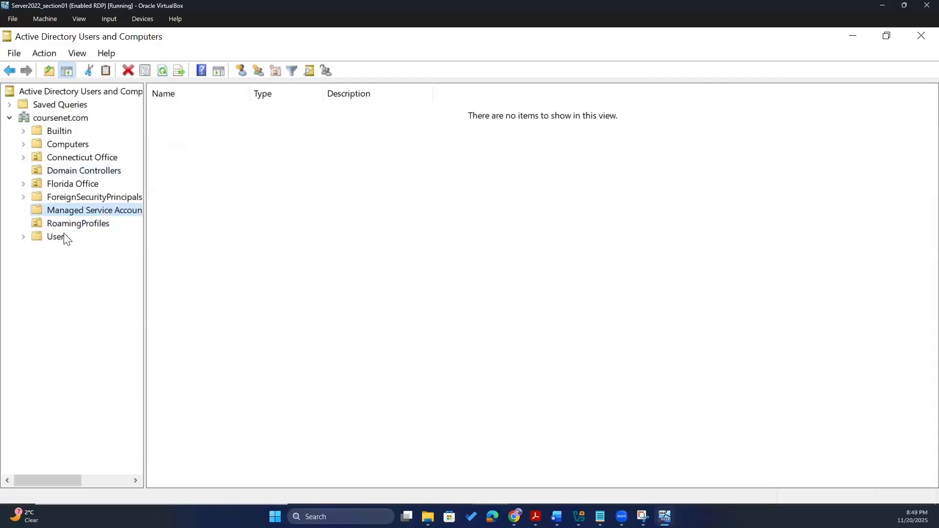
left_click(51, 116)
left_click(38, 104)
left_click(34, 93)
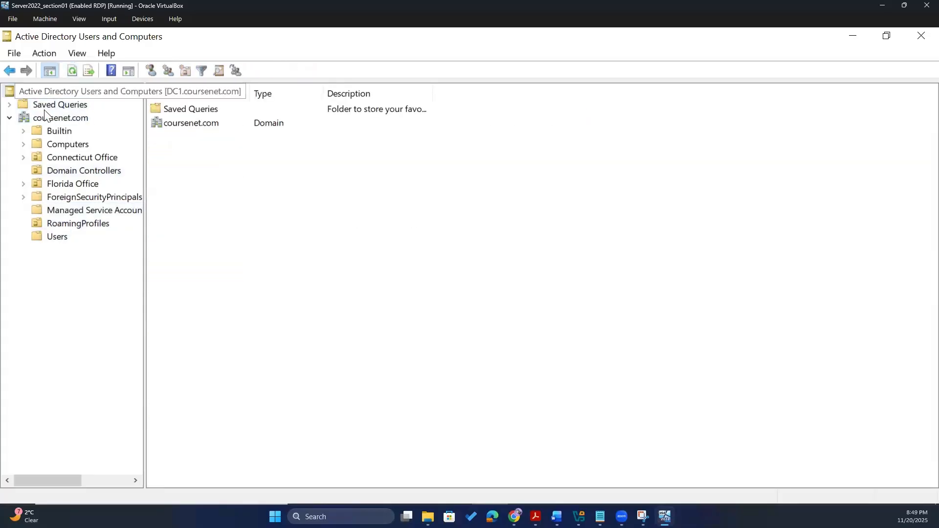
left_click(27, 106)
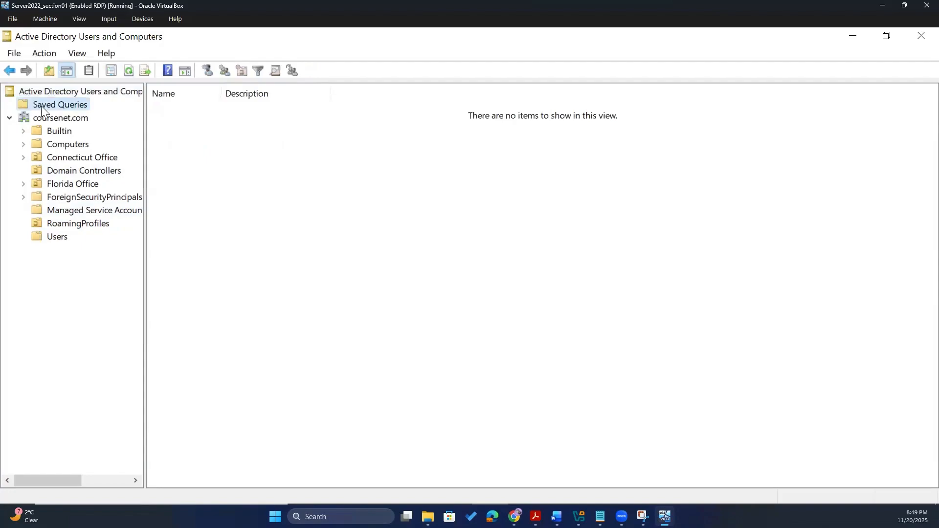
left_click(48, 118)
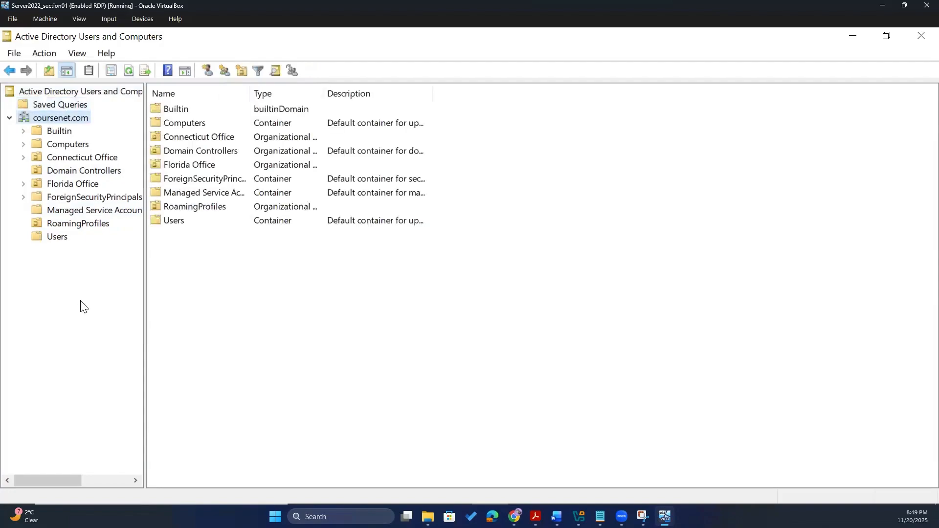
- Relaunch Active Directory Users and Computers from Server Manager and open the NewOU unit
left_click(921, 36)
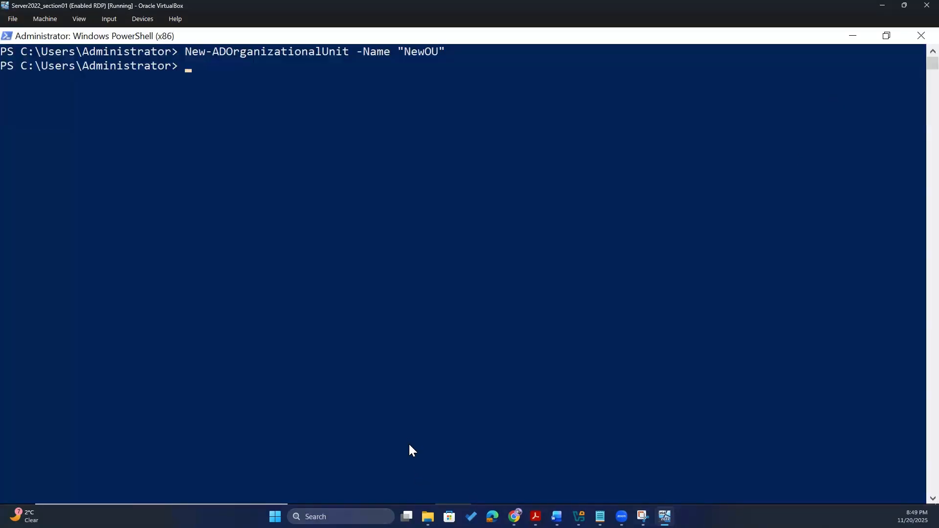
key("alt+Tab")
left_click(832, 67)
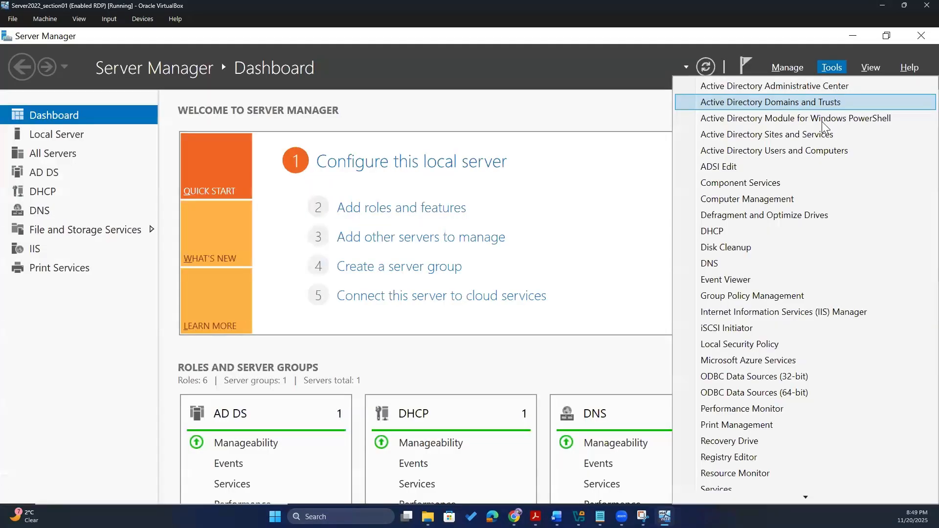
left_click(789, 151)
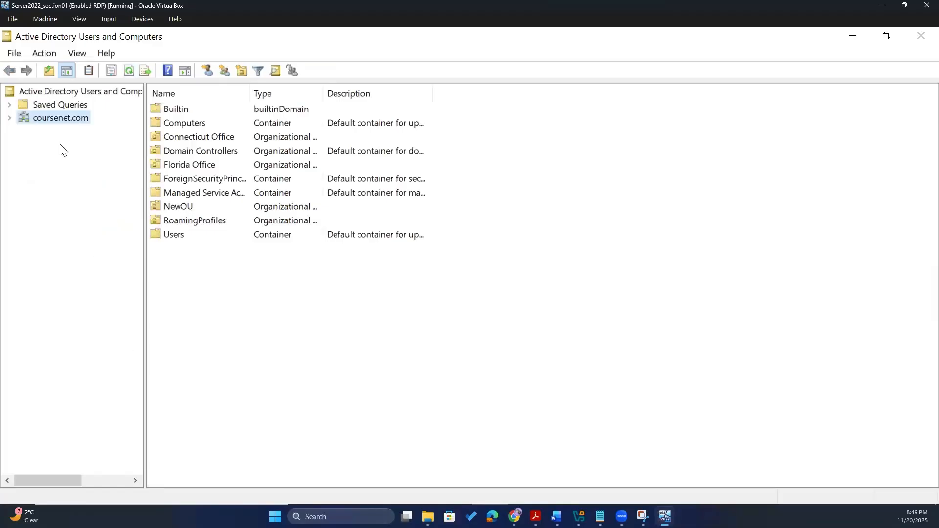
left_click(10, 118)
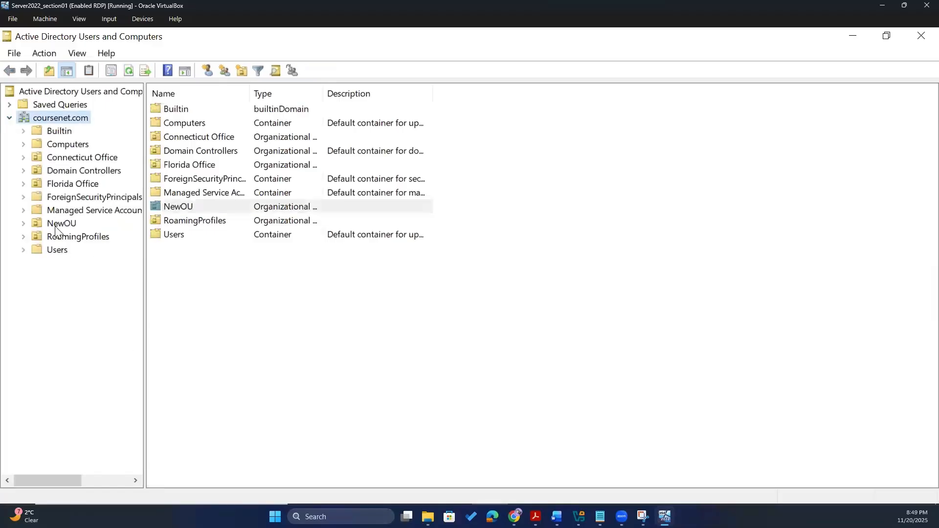
left_click(56, 226)
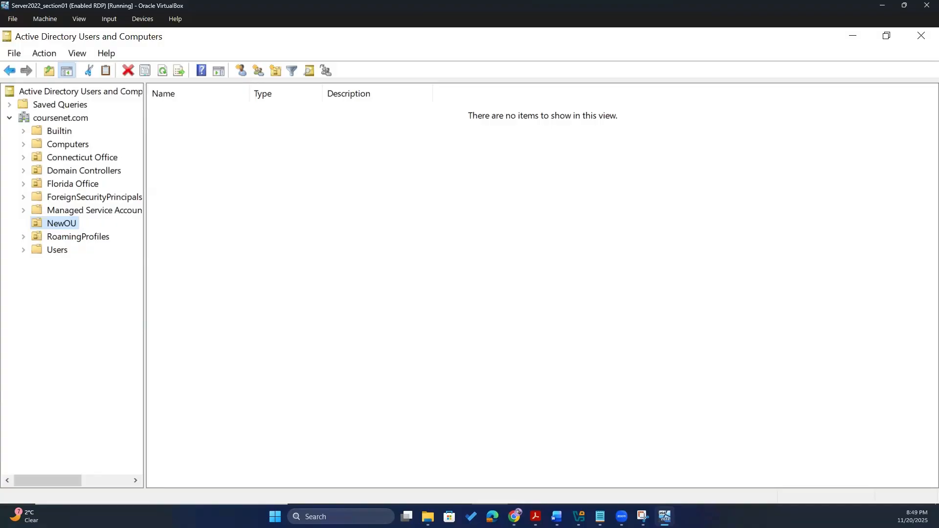
- Browse RoamingProfiles, Users, Florida Office and its units, then confirm NewOU is empty
left_click(32, 240)
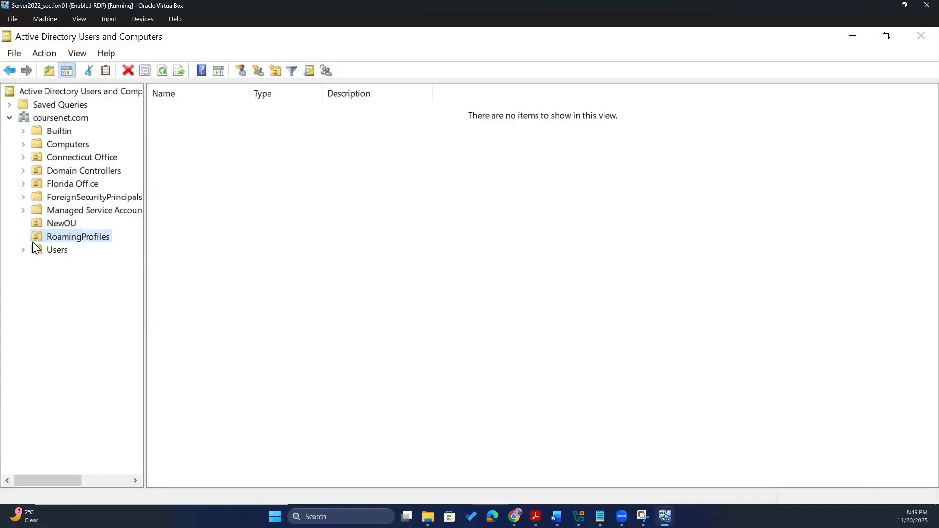
left_click(35, 248)
left_click(50, 196)
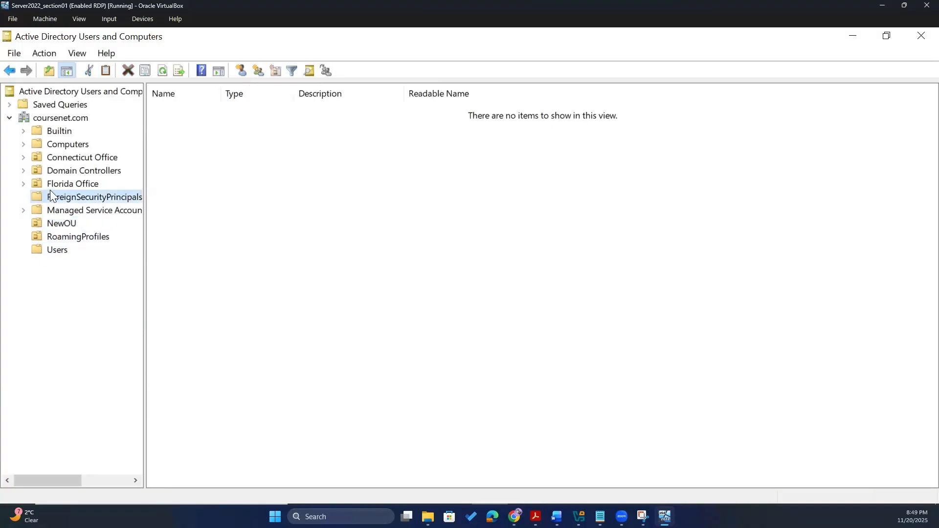
left_click(52, 186)
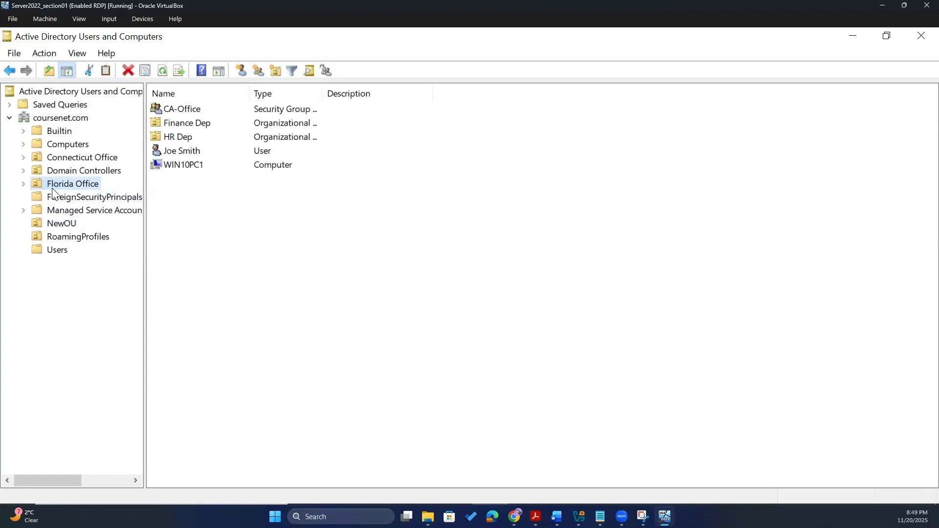
left_click(175, 125)
left_click(169, 138)
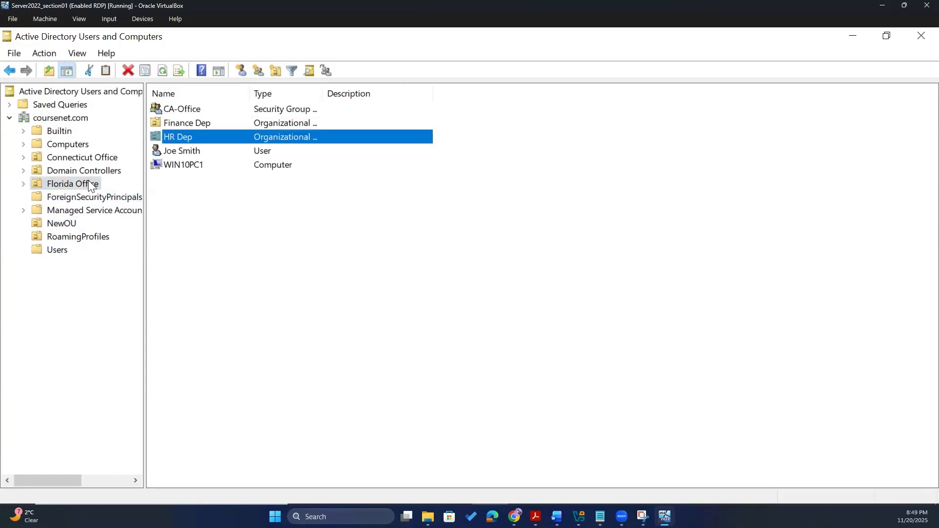
left_click(173, 125)
left_click(180, 137)
left_click(52, 223)
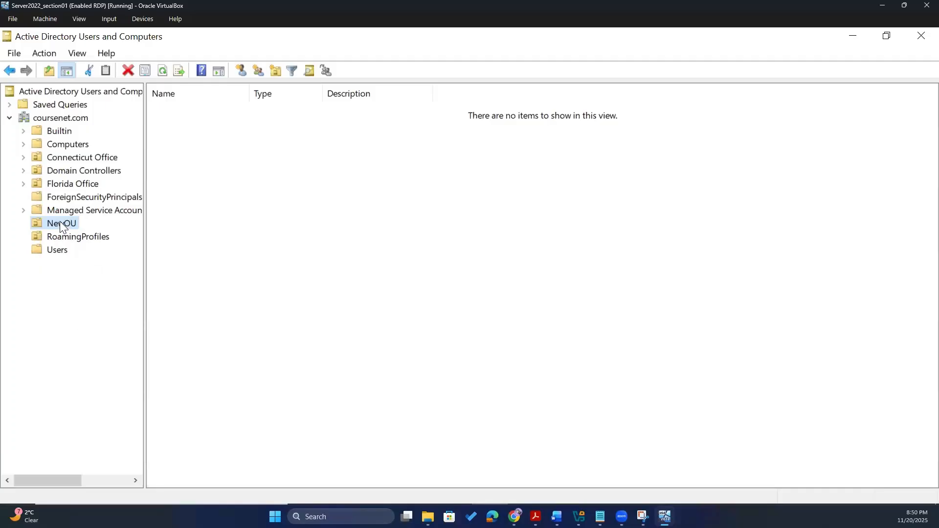
key("alt+Tab")
- Recall New-ADOrganizationalUnit, rename it to ChildOU and begin -Path "OU=NewOU,DC=coursenet,DC=com"
key("alt+Tab")
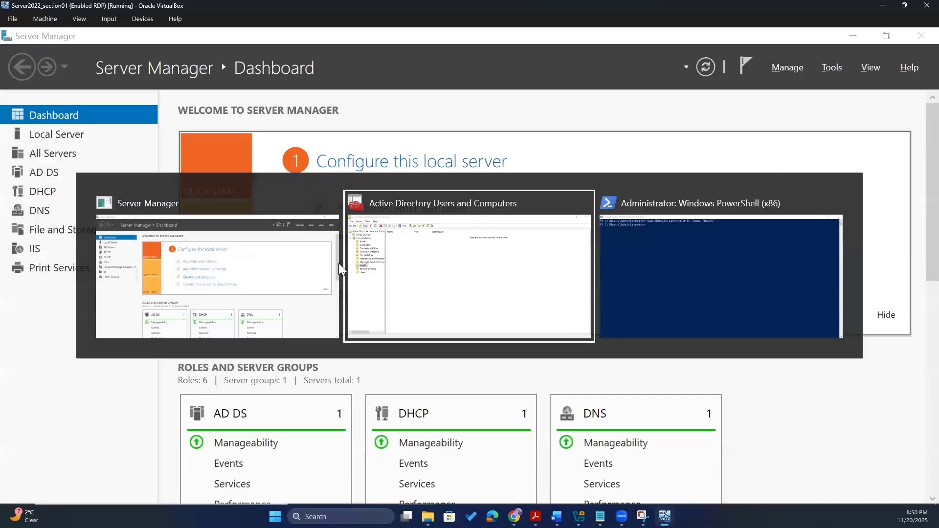
key("alt+Tab")
key("alt+Tab")
left_click(299, 184)
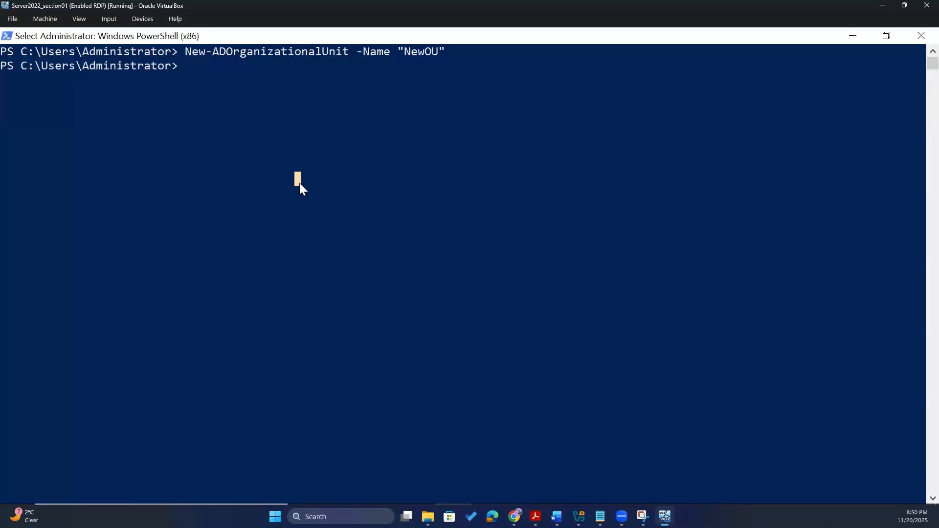
key("Up")
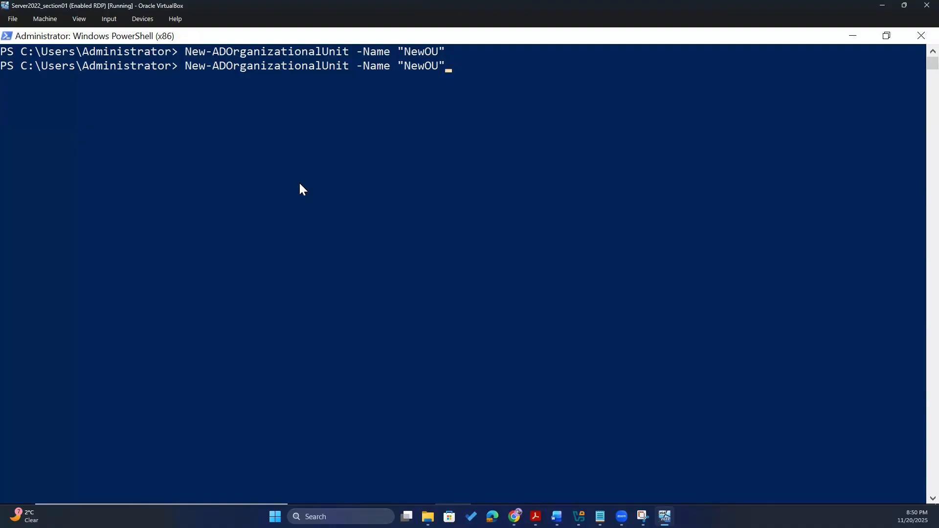
key("Left")
key("Left")
key("Left")
key("Right")
key("Right")
key("Right")
key("Left")
key("Left")
key("Left")
type("Child")
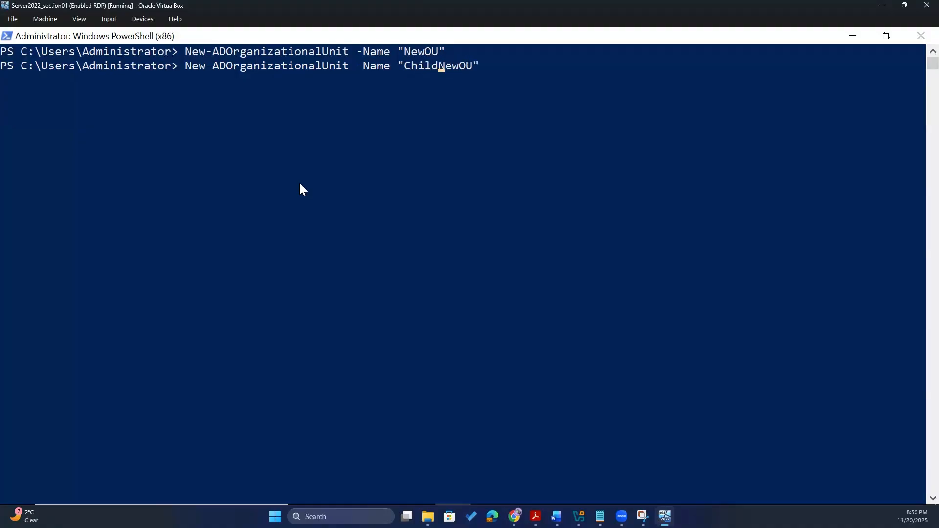
key("Right")
key("Right")
key("Right")
key("BackSpace")
key("BackSpace")
key("BackSpace")
key("Right")
key("Right")
type("-Path \"OU")
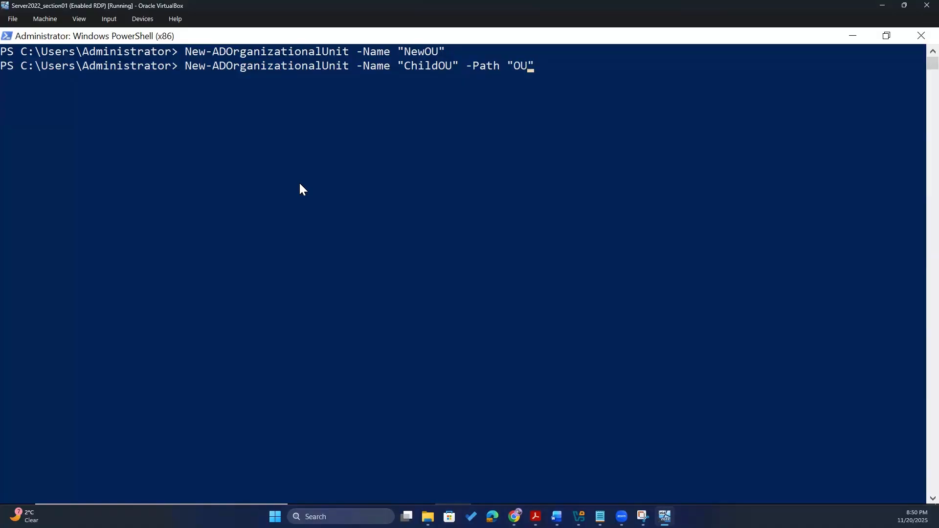
type("=New")
type("O")
type("U")
type(",DC")
type("=course")
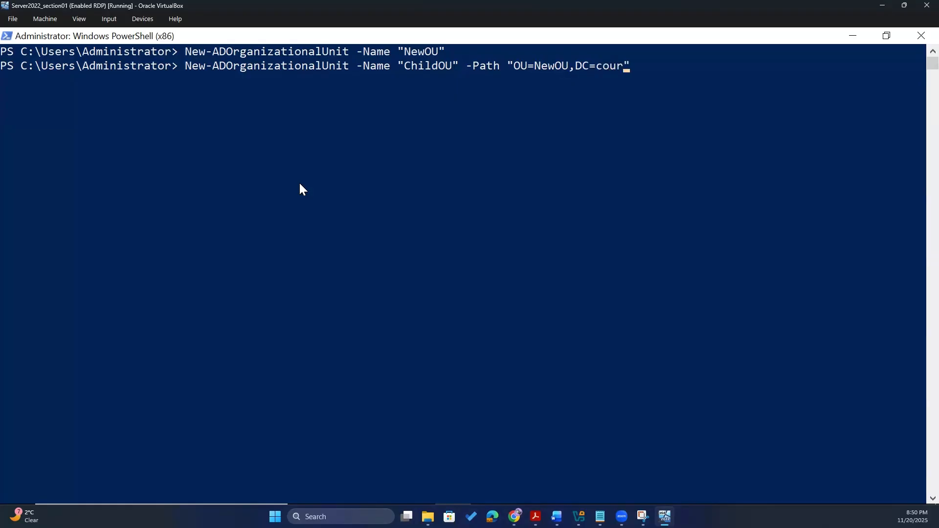
type("net,DC=com")
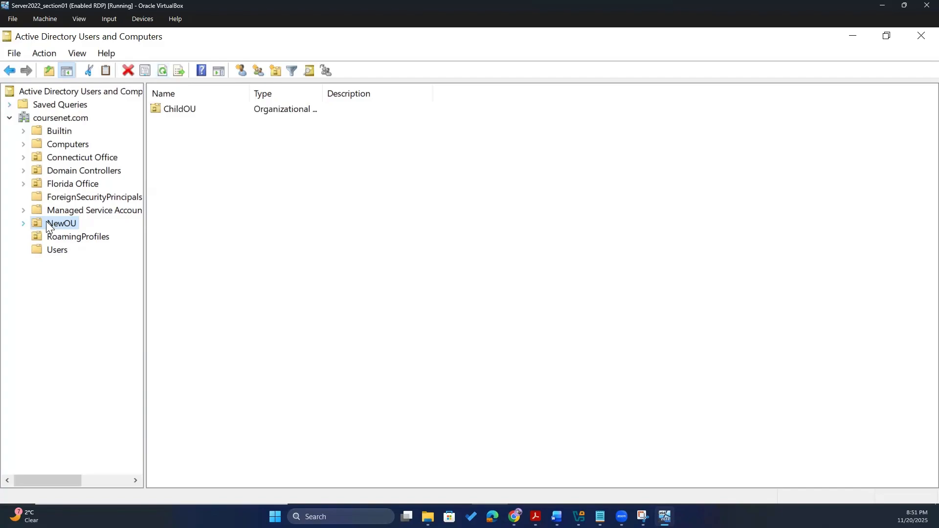
- Expand NewOU and open ChildOU to confirm the new empty unit
double_click(46, 222)
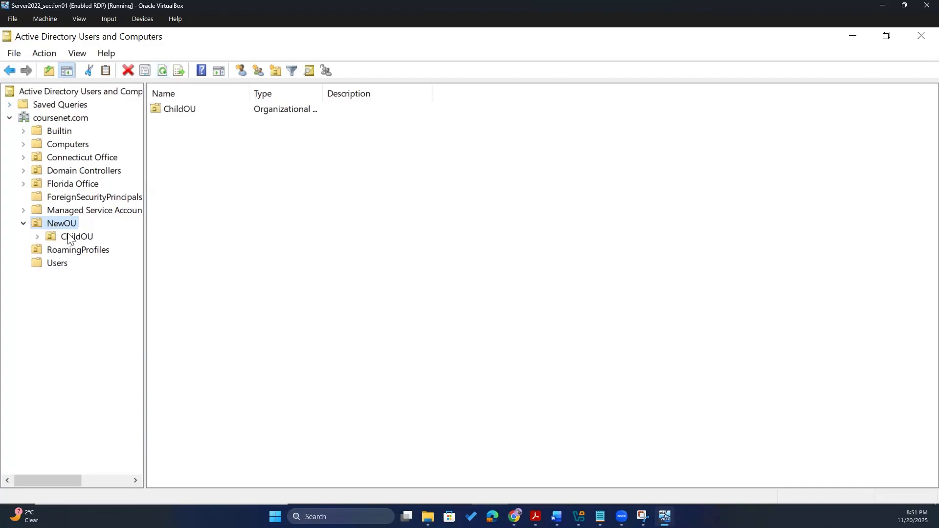
left_click(48, 237)
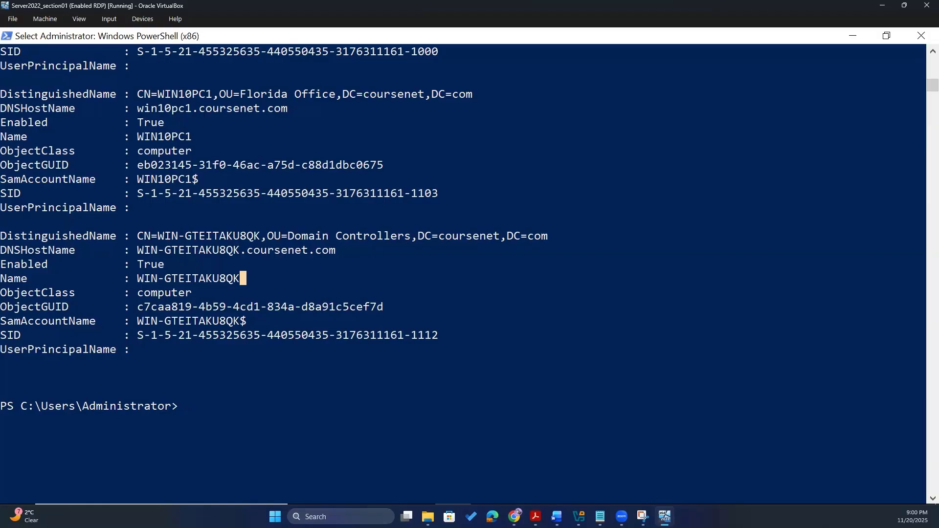
- Run Get-ADUser -Filter * -Properties * | Export-Csv ADUsers.csv -NoTypeInformation
key("alt+Tab")
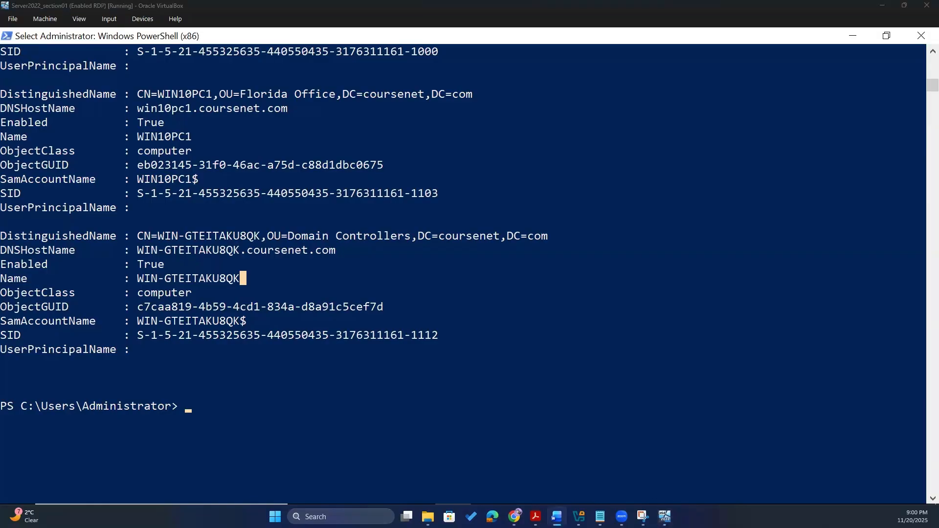
left_click(240, 410)
left_click(169, 411)
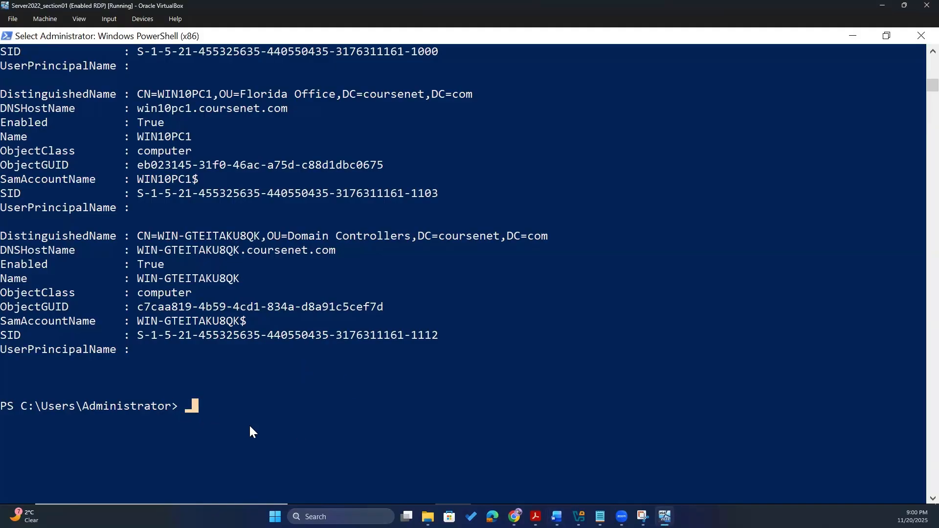
type("Get-ADComputer -Filter *")
key("Up")
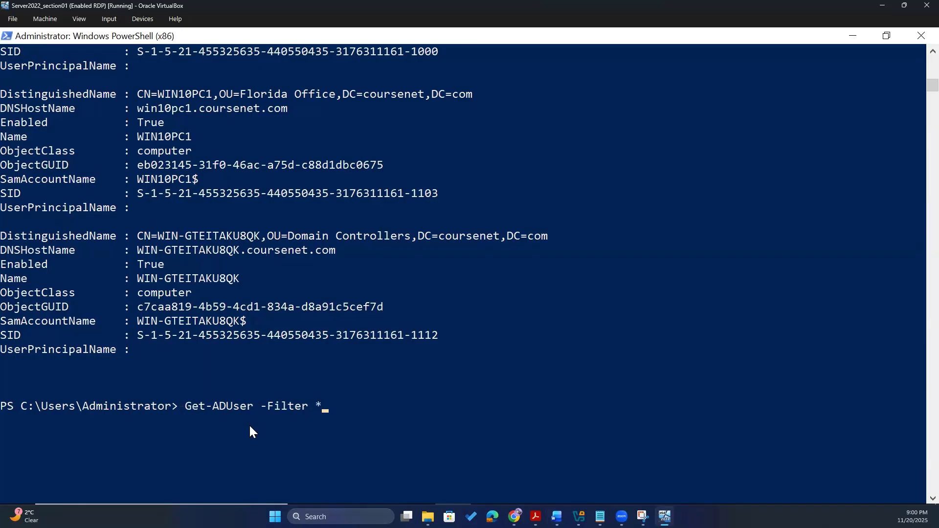
type("-Properties * |")
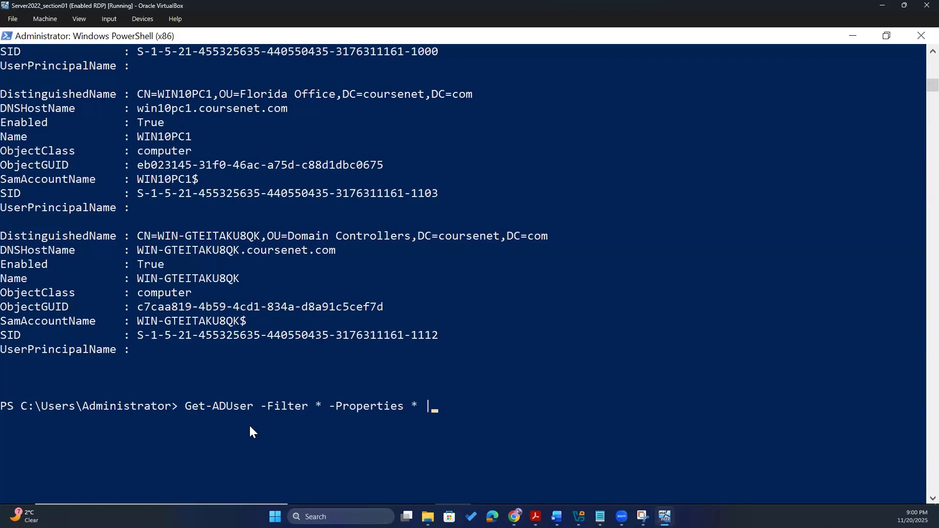
type("Export-Csv ADUsere")
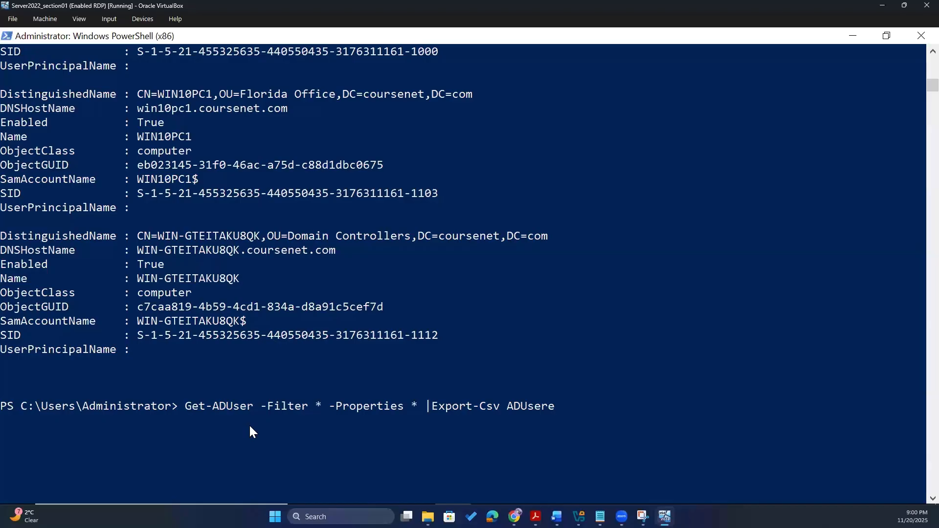
key("BackSpace")
type("s.csv -NoTypeInformation")
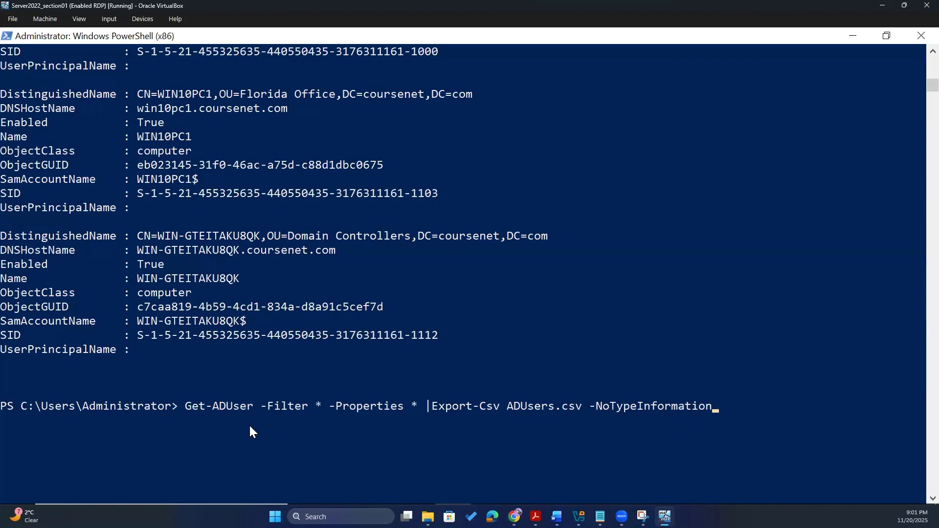
key("Return")
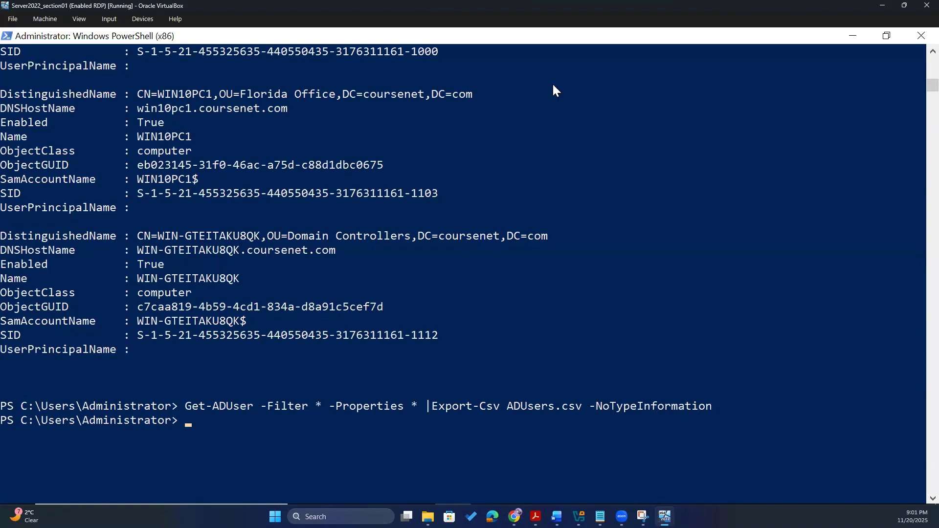
- Minimize PowerShell, Active Directory Users and Computers and Server Manager to reveal the desktop
left_click(853, 36)
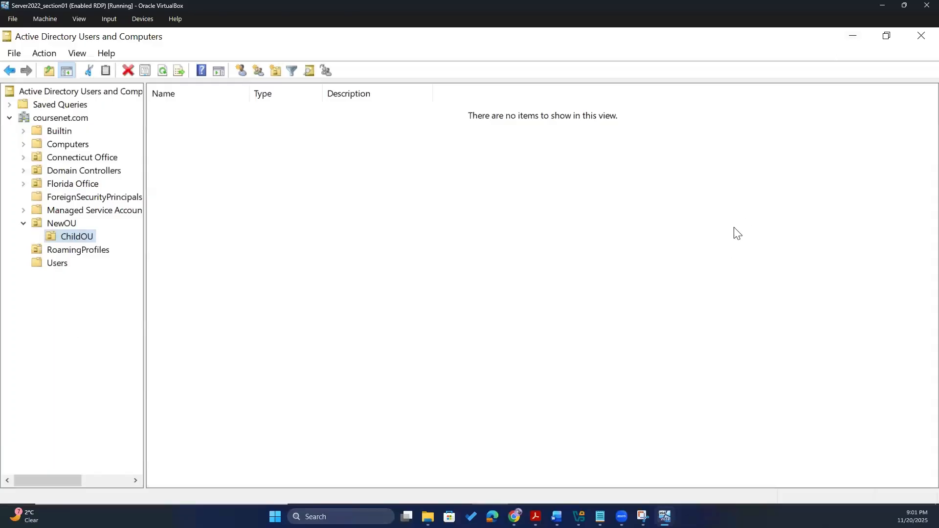
left_click(852, 38)
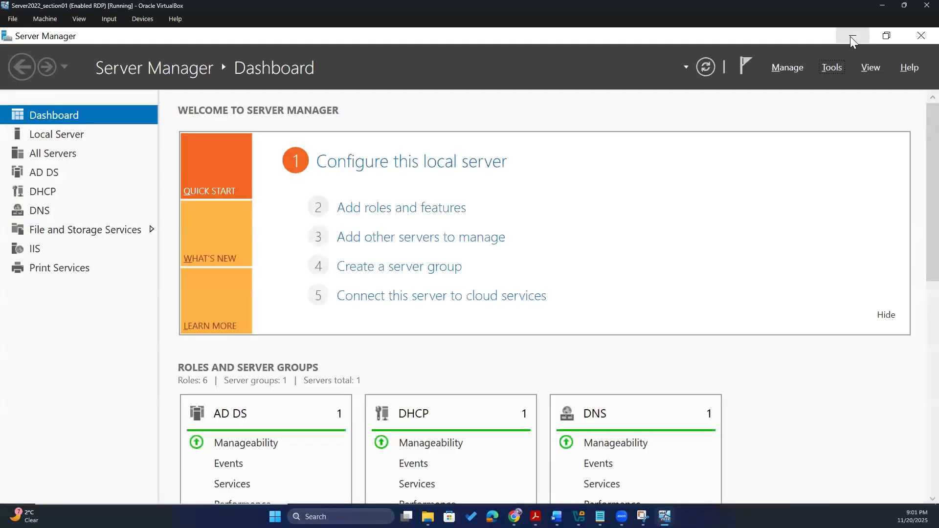
left_click(852, 36)
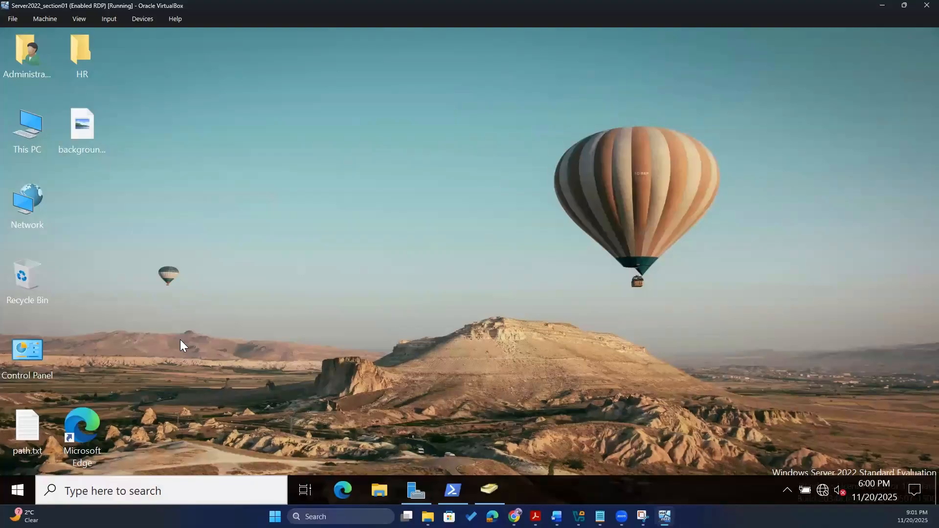
- Open This PC in File Explorer and browse its folders down to Local Disk (C:)
double_click(29, 129)
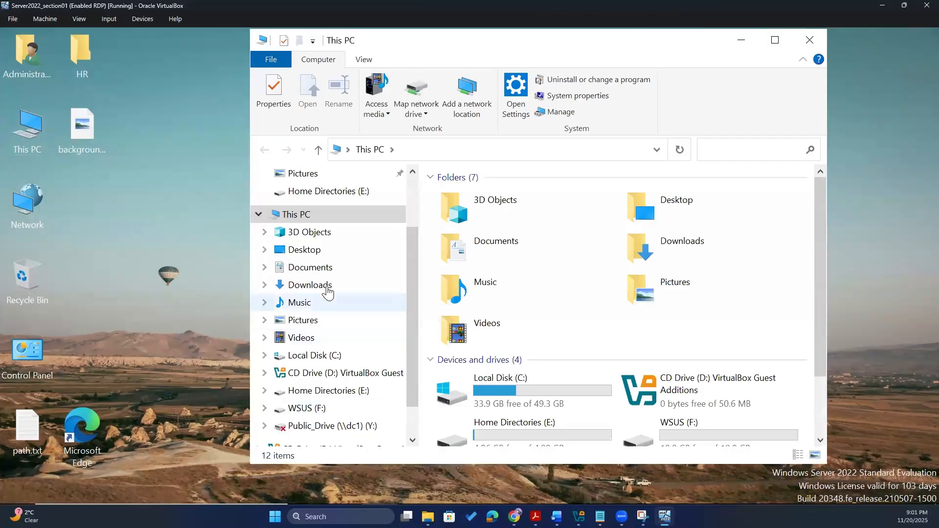
left_click(327, 287)
left_click(328, 269)
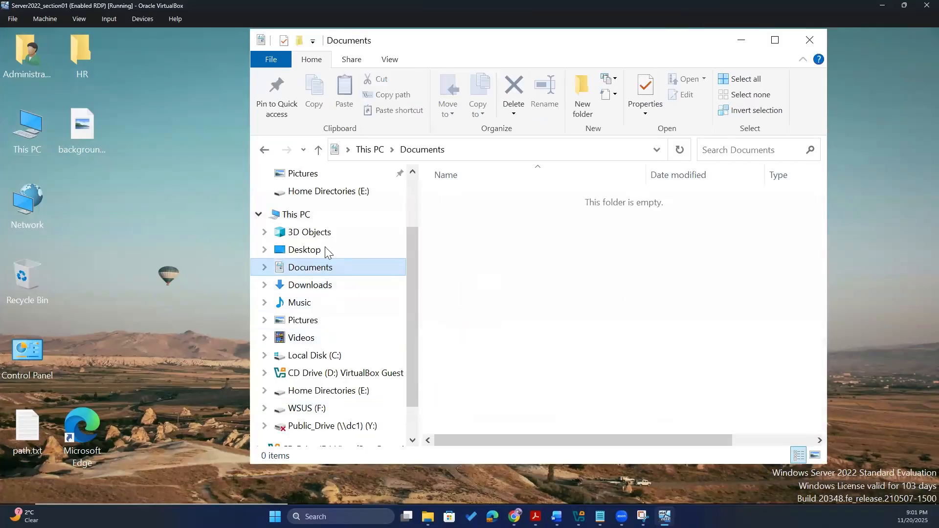
left_click(325, 247)
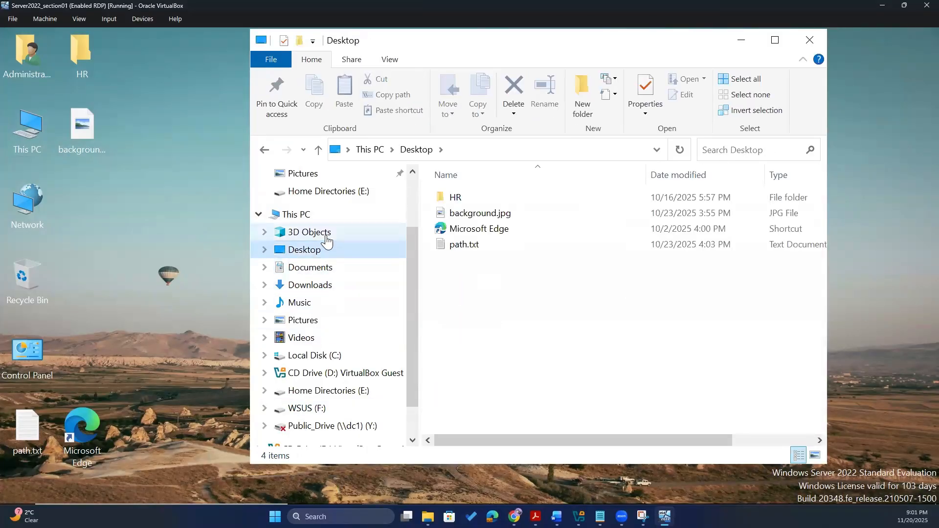
left_click(327, 238)
left_click(333, 310)
left_click(330, 316)
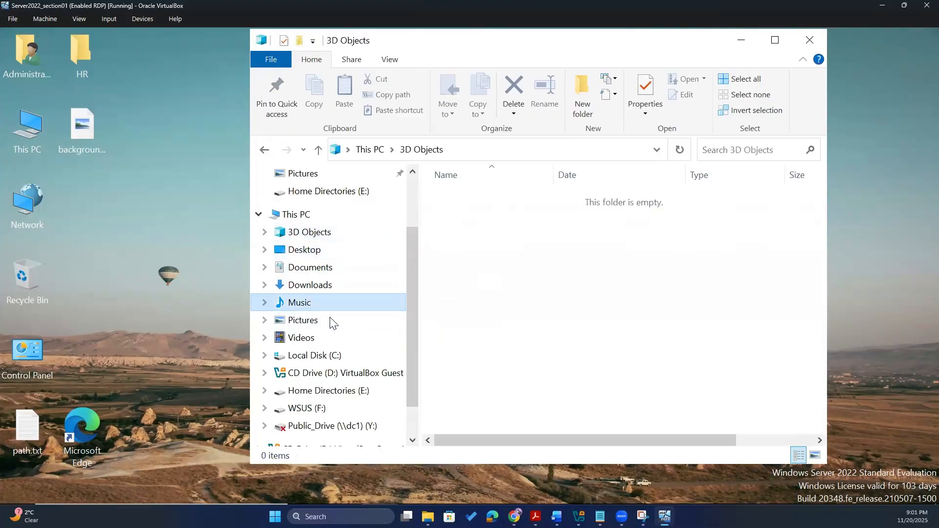
left_click(336, 343)
left_click(336, 355)
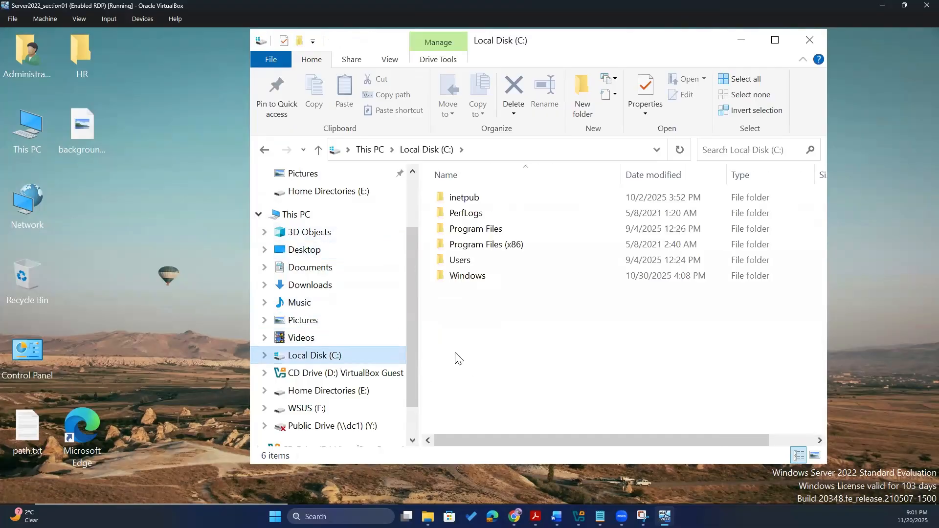
- Go to C:\Users\Administrator and open ADUsers.csv, choosing from more apps
left_click(451, 263)
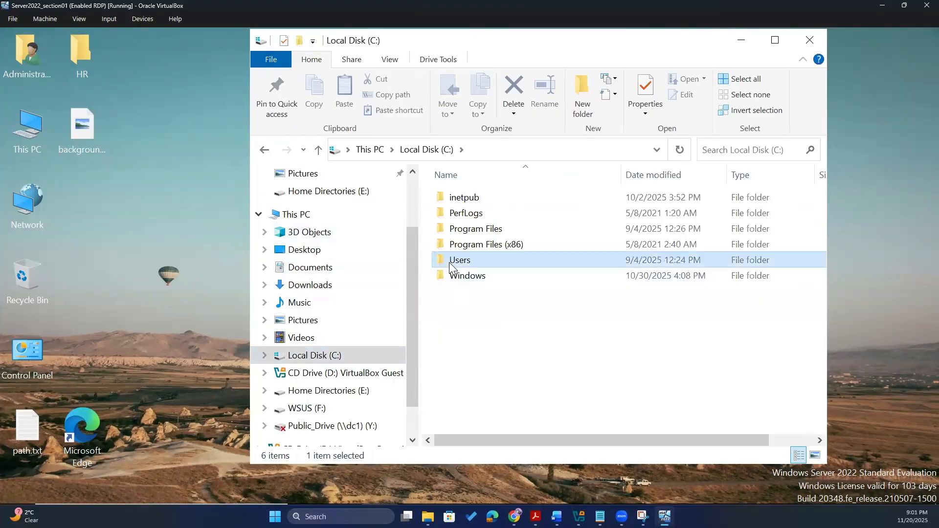
double_click(451, 263)
double_click(473, 206)
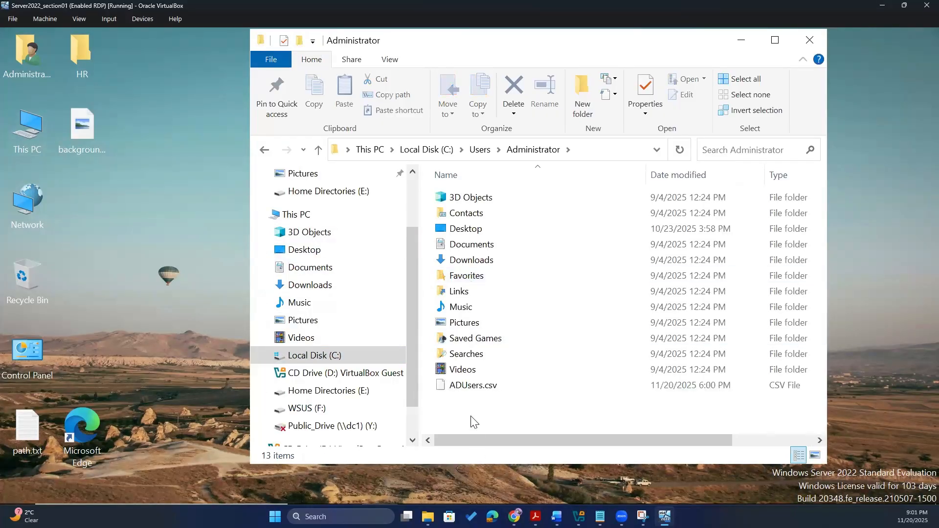
left_click(479, 392)
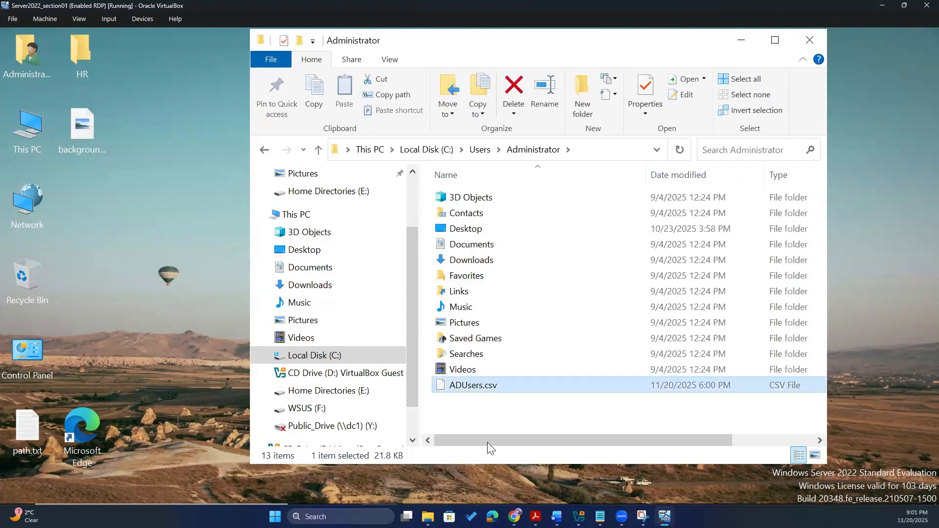
double_click(459, 390)
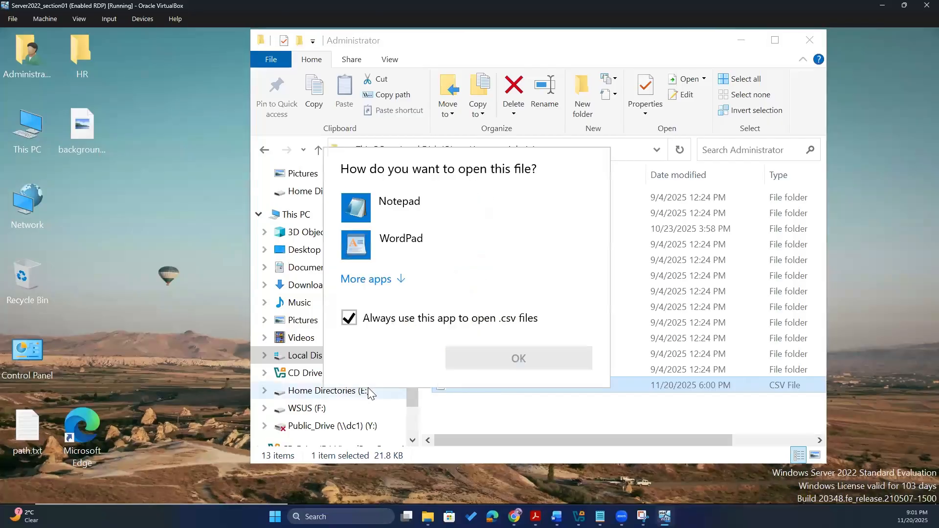
left_click(386, 280)
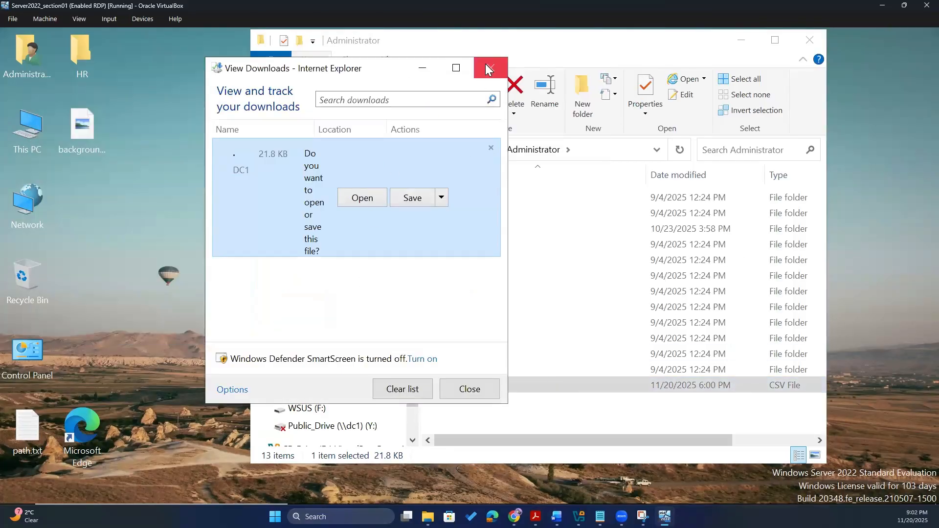
- Close the blank browser window, the downloads list and the Administrator folder window
left_click(491, 67)
left_click(505, 421)
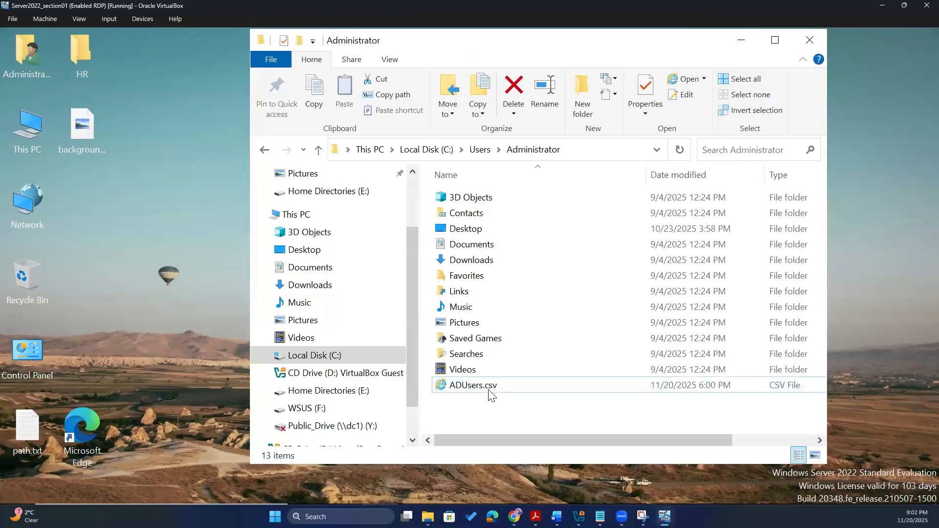
left_click(812, 40)
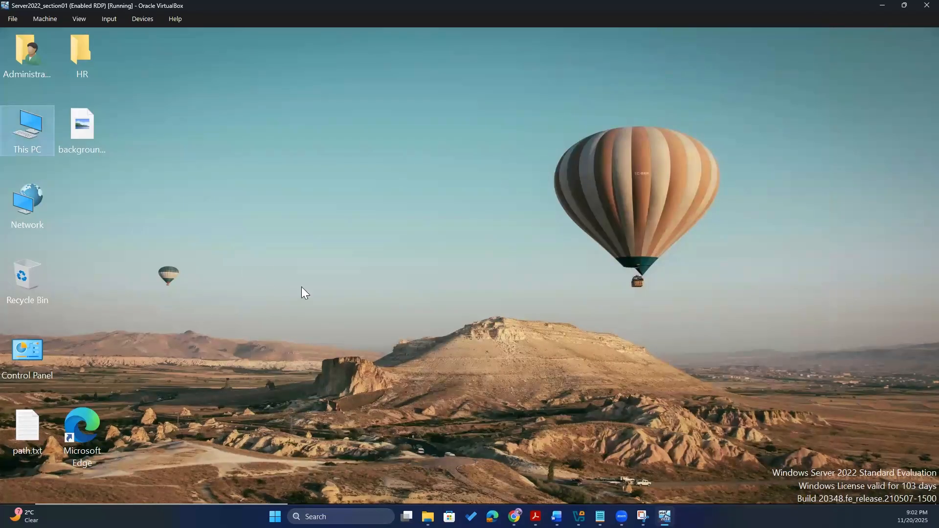
- Run Get-GPO -All to list the domain's Group Policy Objects
key("alt+Tab")
key("alt+Tab")
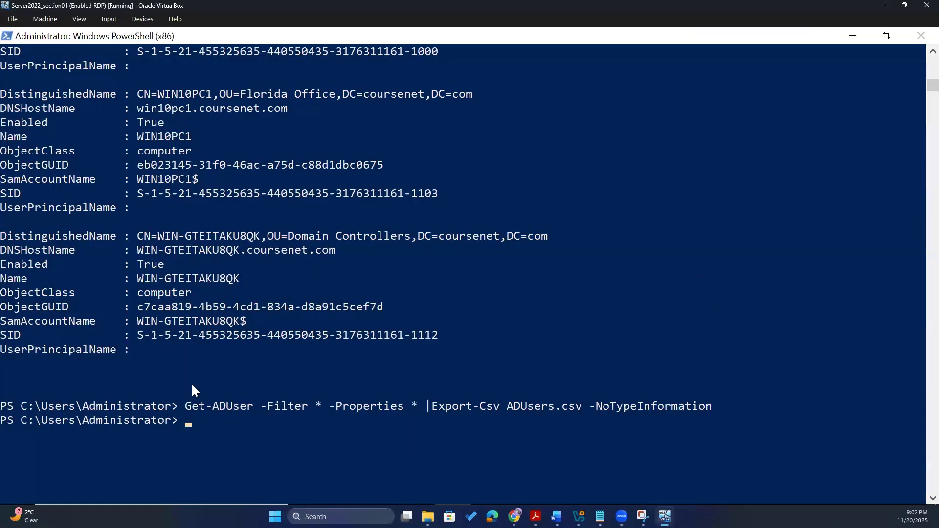
left_click(278, 434)
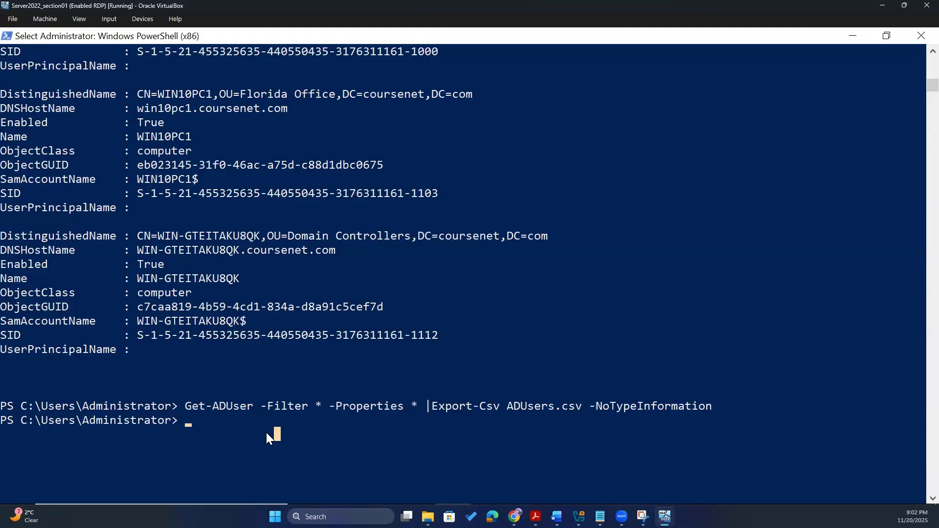
type("Get-")
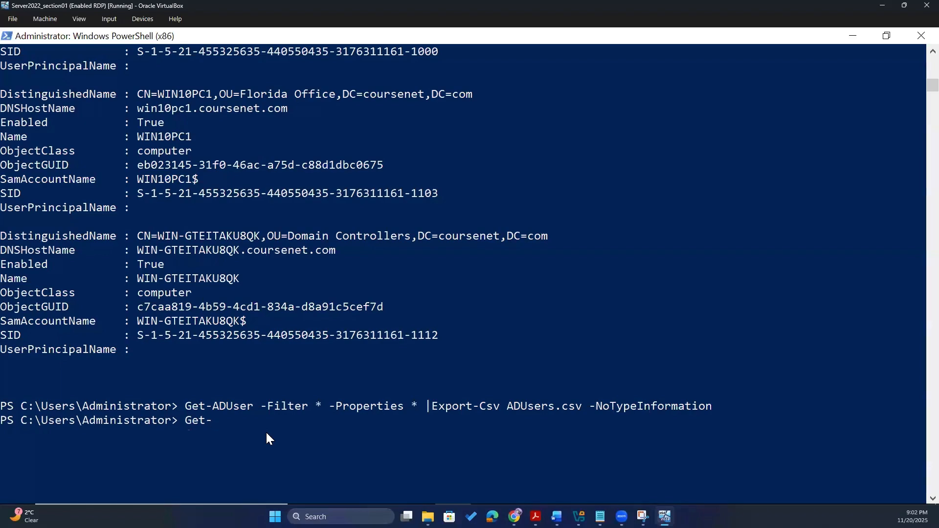
type("GPO -All")
key("Return")
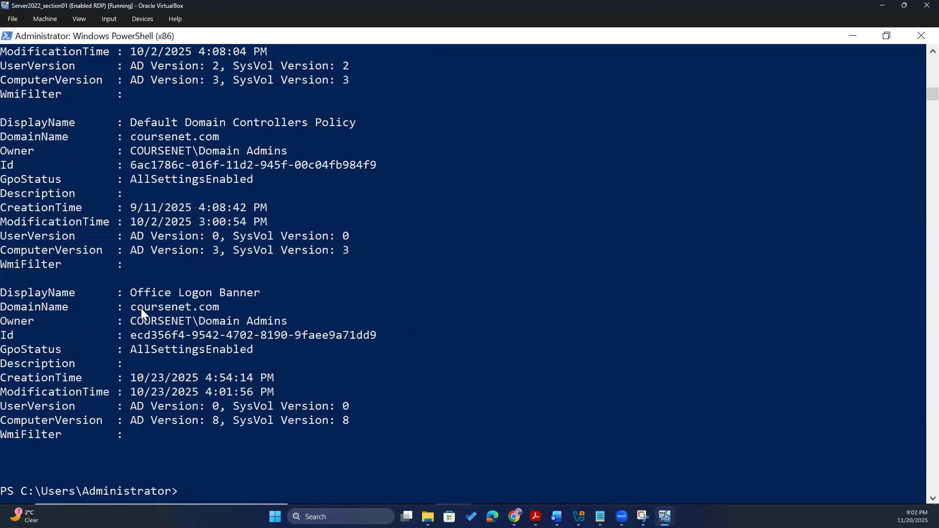
- Scroll through the GPO list, highlighting Office Logon Banner and Deployed Standard Desktop Background
left_click_drag(131, 292, 266, 286)
left_click(266, 291)
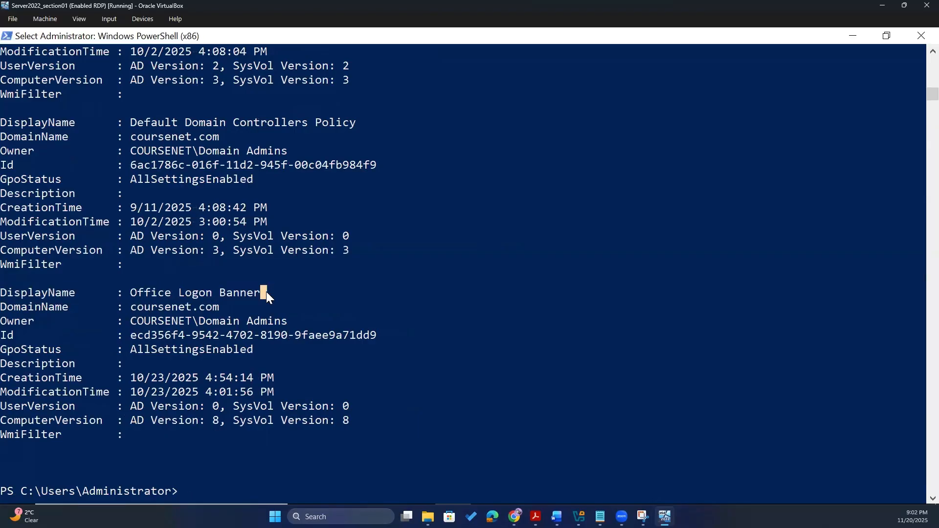
left_click_drag(203, 286, 172, 292)
scroll(271, 246, "up", 2)
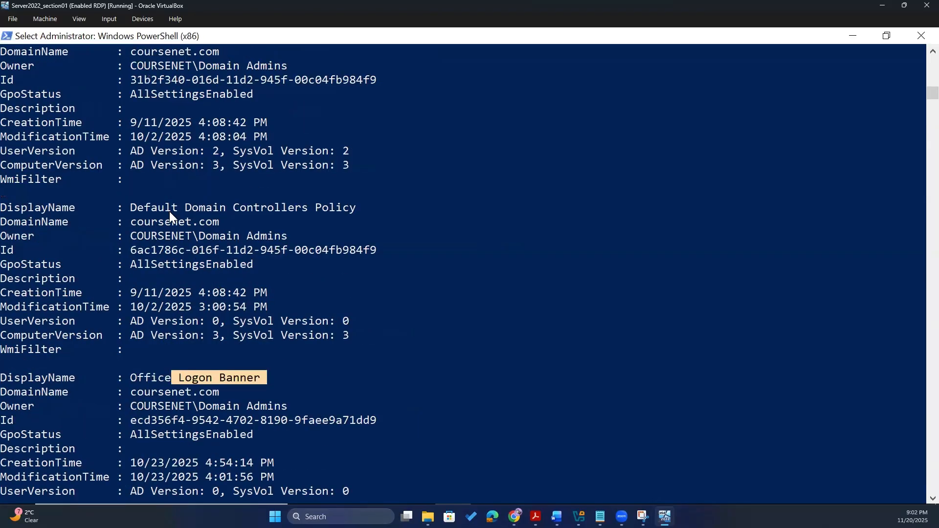
left_click_drag(139, 208, 404, 223)
scroll(223, 309, "up", 6)
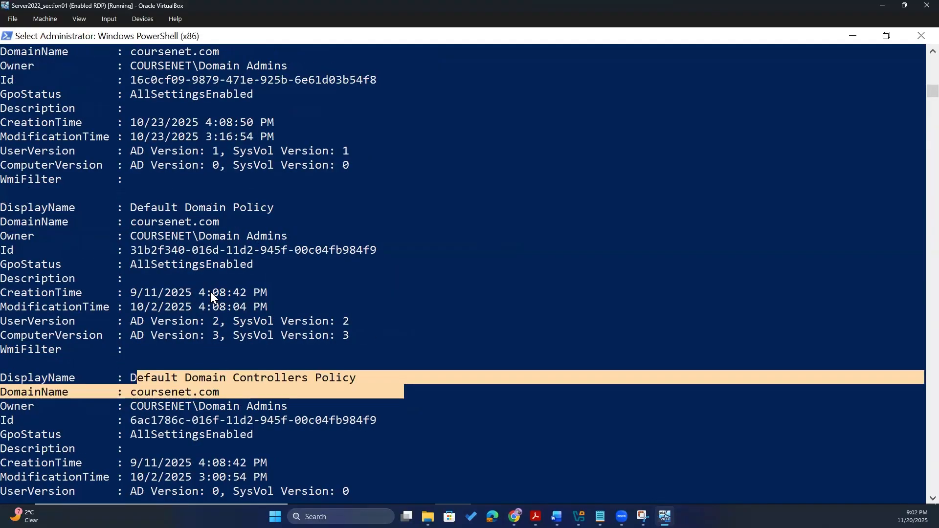
scroll(180, 251, "up", 2)
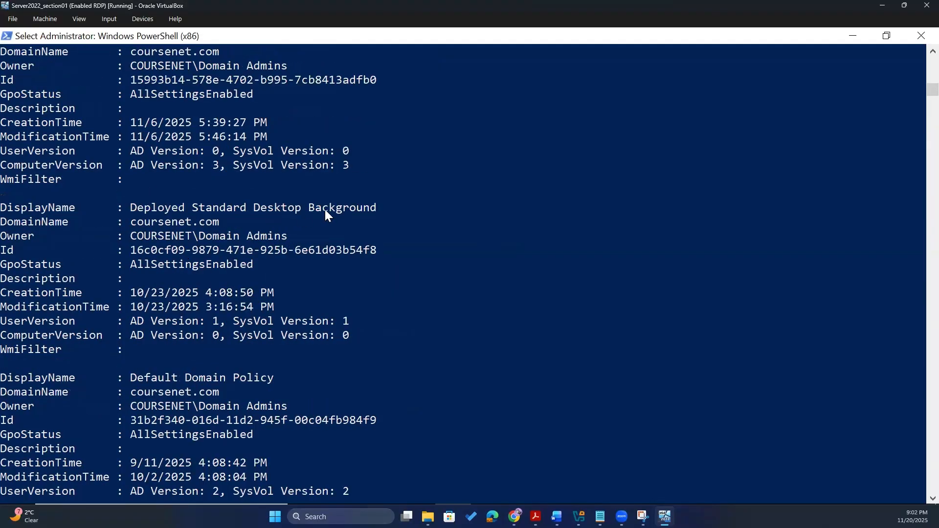
left_click_drag(124, 207, 378, 208)
scroll(268, 345, "up", 7)
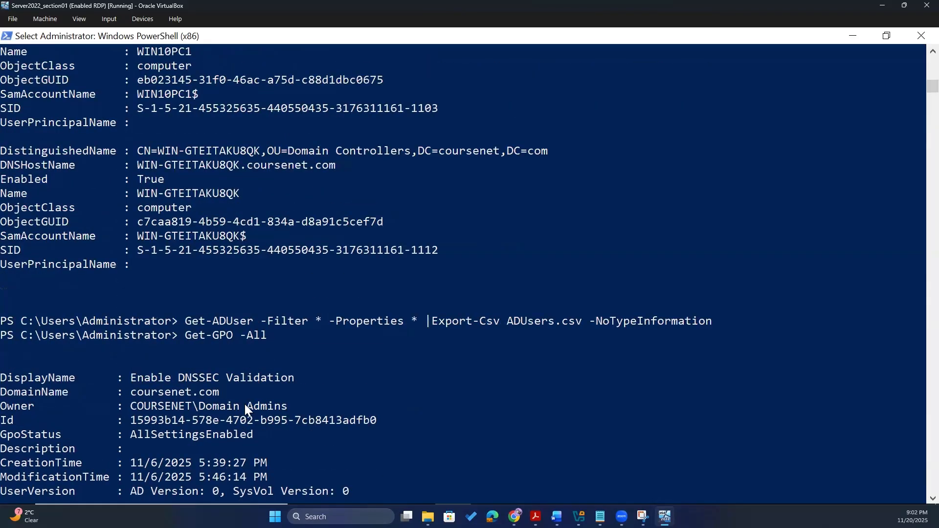
scroll(244, 405, "down", 1)
scroll(155, 246, "down", 1)
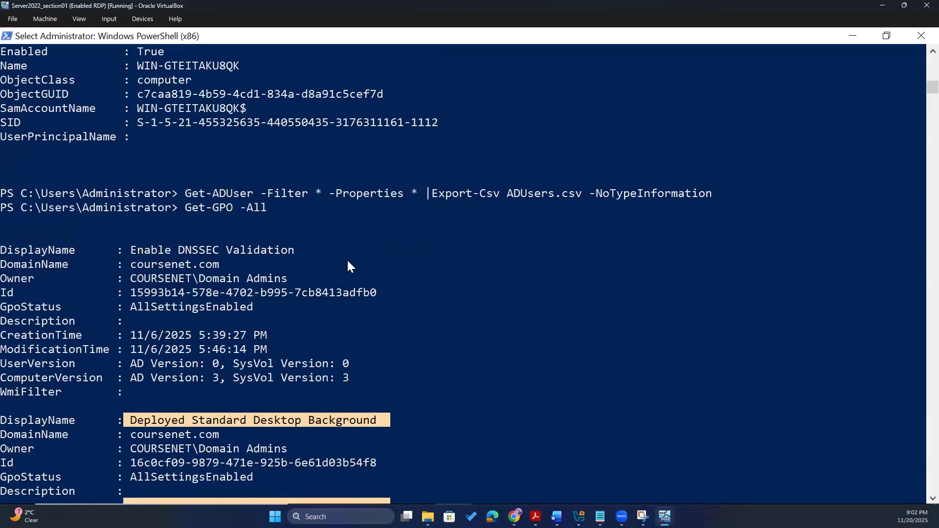
left_click(381, 348)
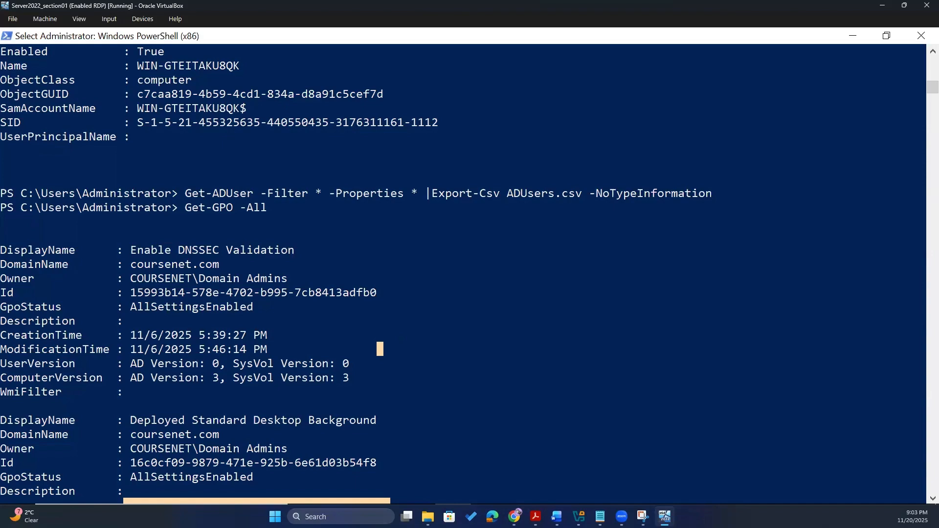
scroll(293, 391, "down", 15)
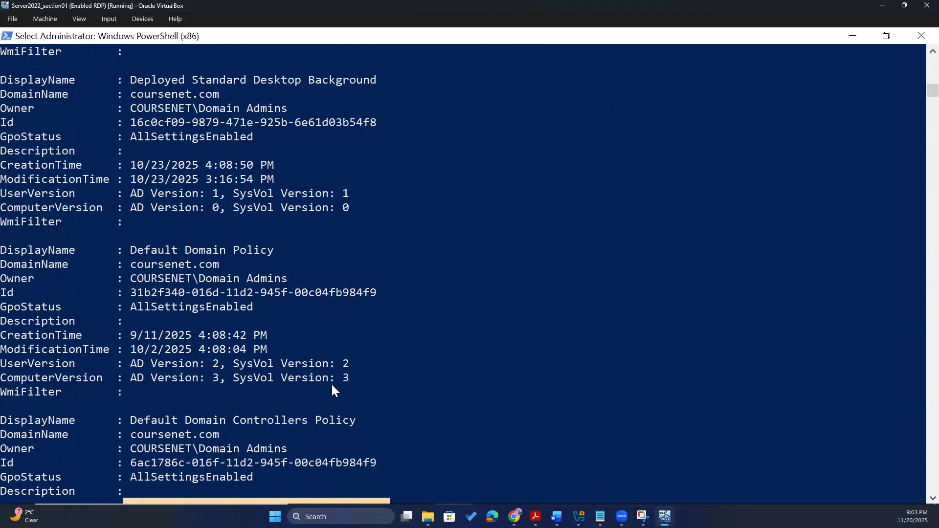
scroll(320, 395, "down", 5)
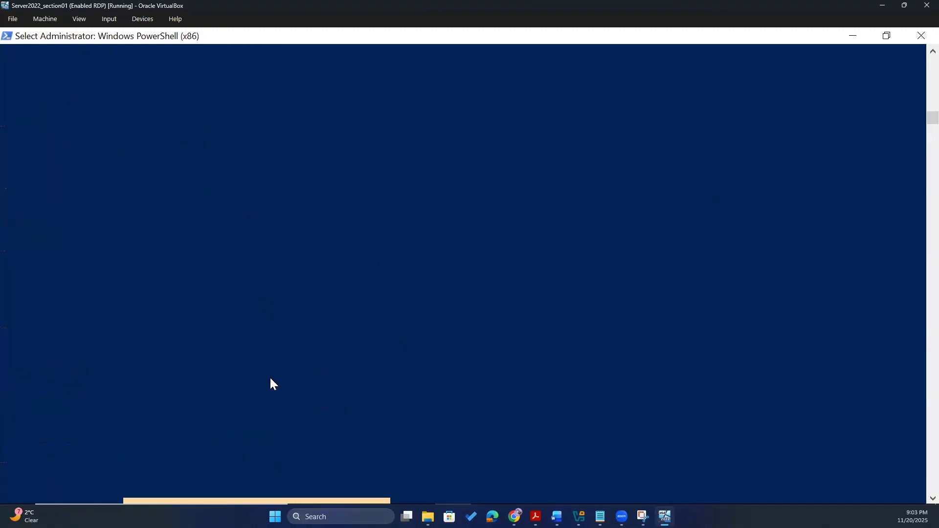
scroll(430, 202, "up", 10)
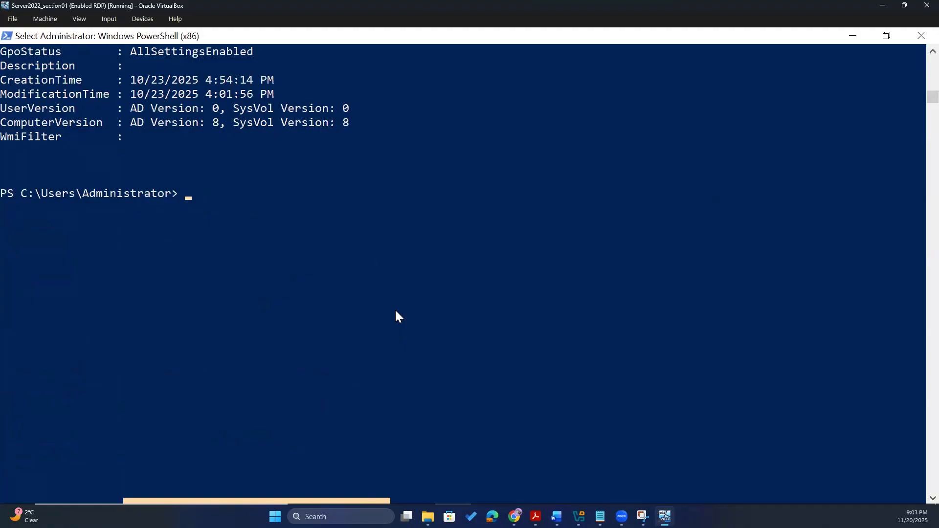
- Run Get-DnsServerZone and review the zone table for coursenet.com and its reverse zones
type("Get")
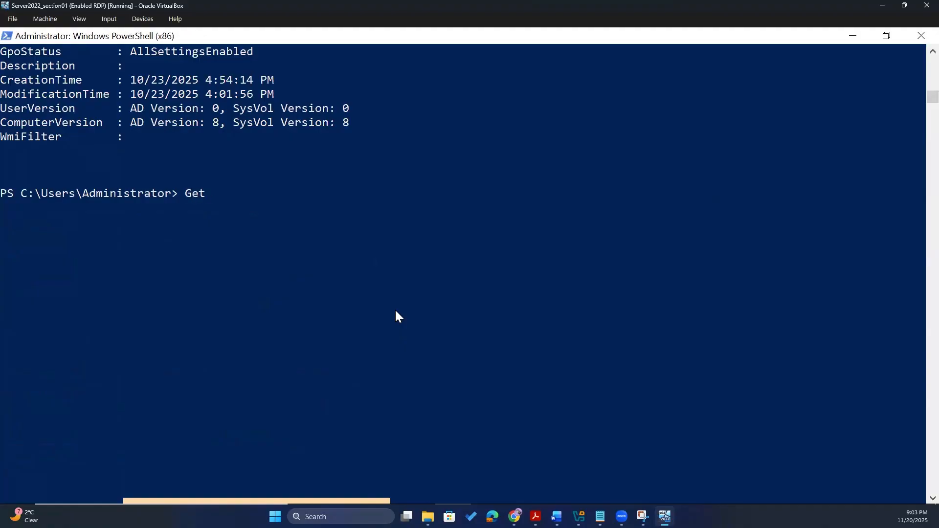
type("-DnsServerZone")
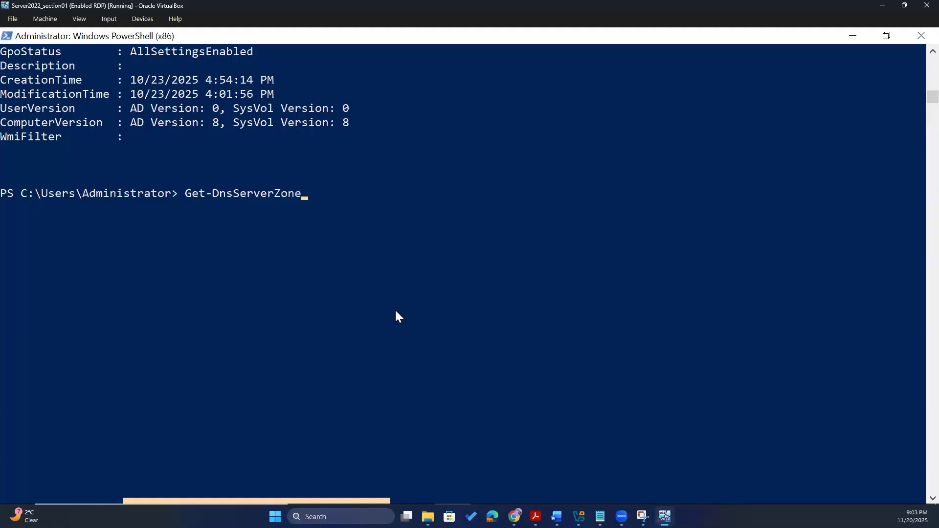
key("Return")
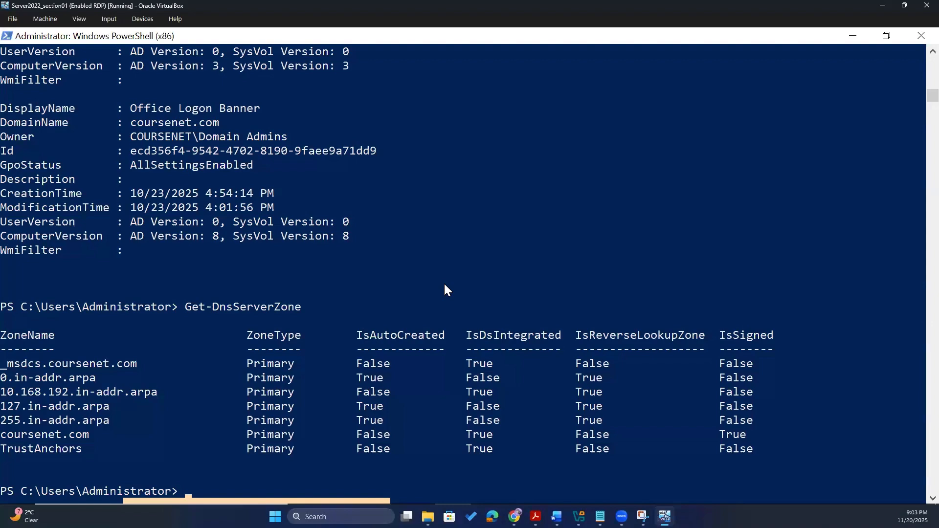
scroll(444, 284, "up", 3)
scroll(445, 284, "up", 2)
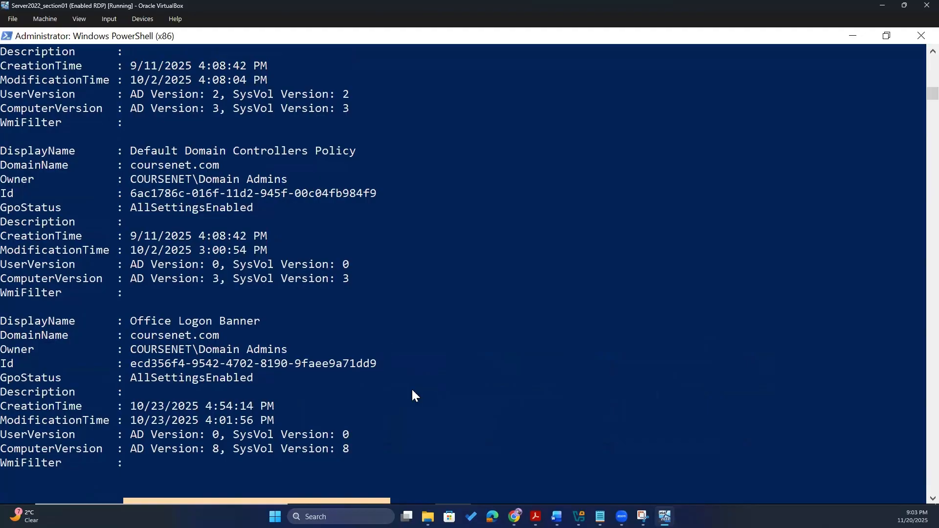
scroll(285, 336, "down", 14)
scroll(292, 323, "up", 2)
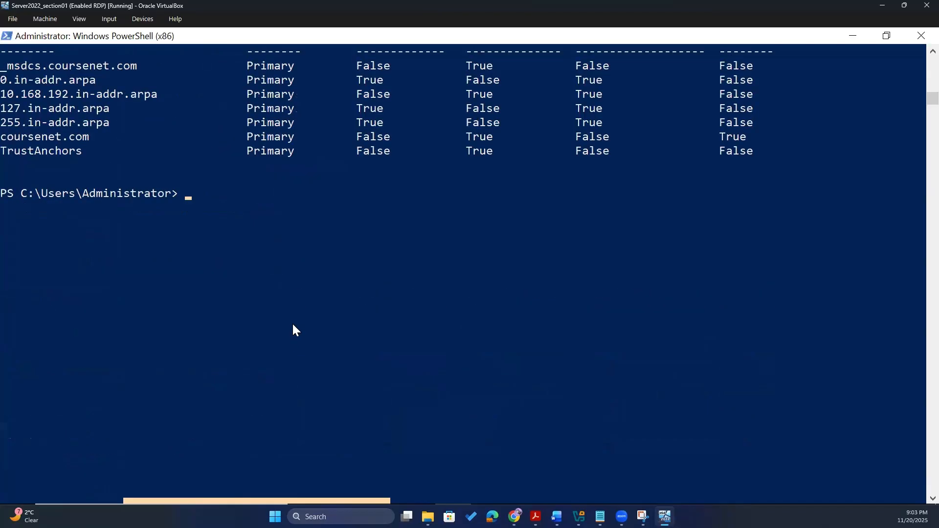
- Run Get-DhcpServerv4Scope to show the LAN scope 192.168.10.1–192.168.10.100
type("Get-DhcpServer")
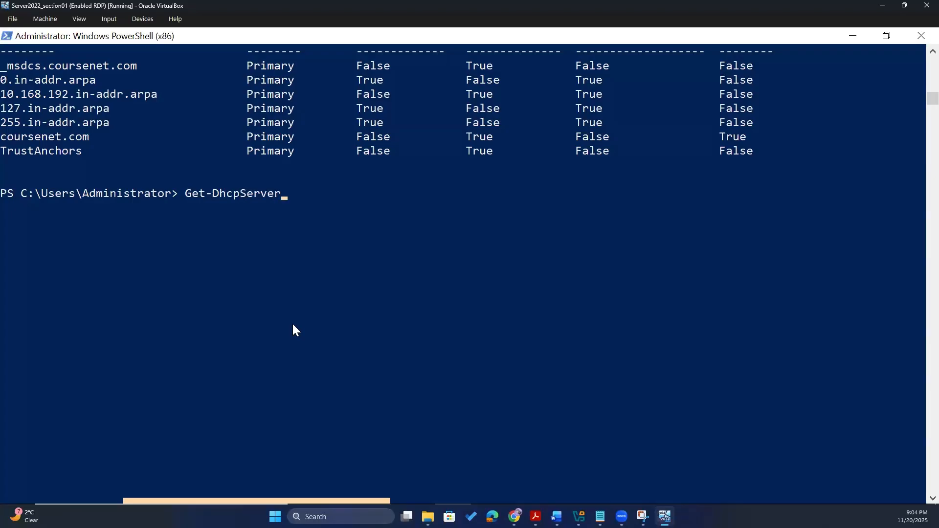
type("v4Scope")
key("Return")
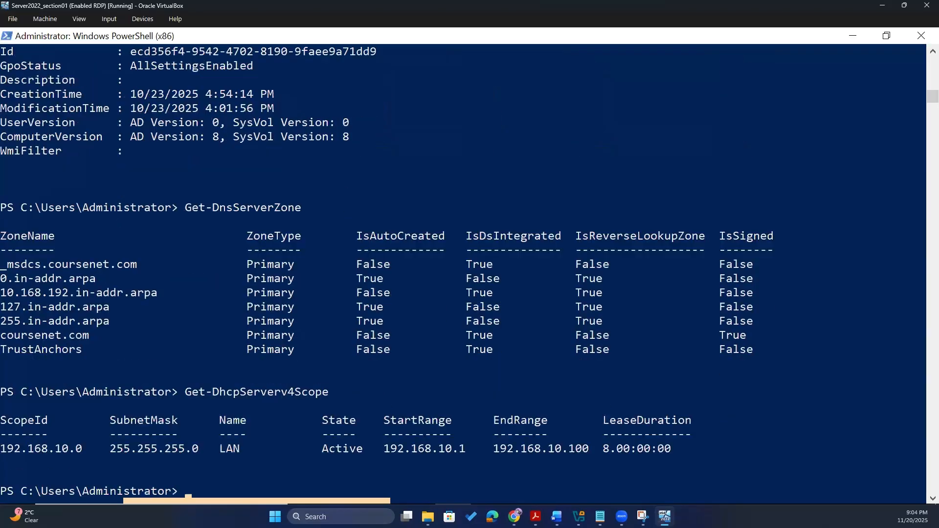
scroll(265, 433, "down", 2)
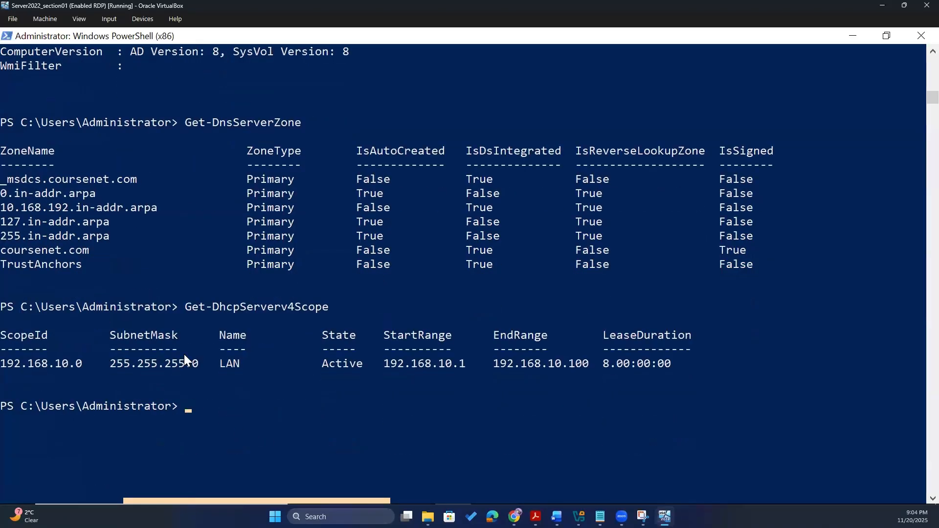